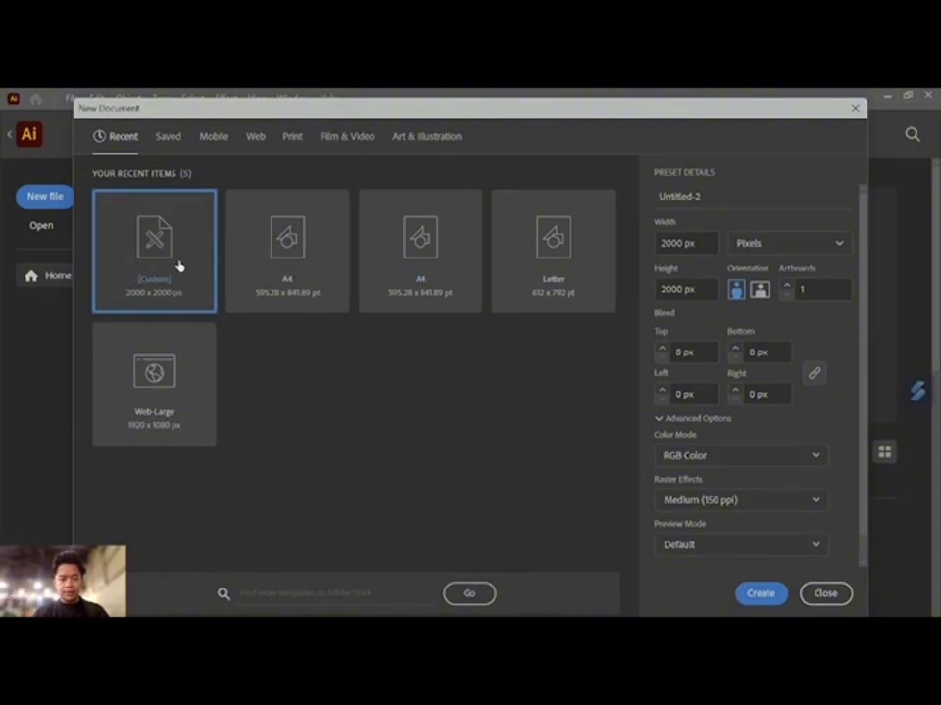
- Create a custom 2000 x 2000 px document and draw a circle about 1113 px in diameter on the artboard
{"action": "double_click", "coordinate": [179, 267]}
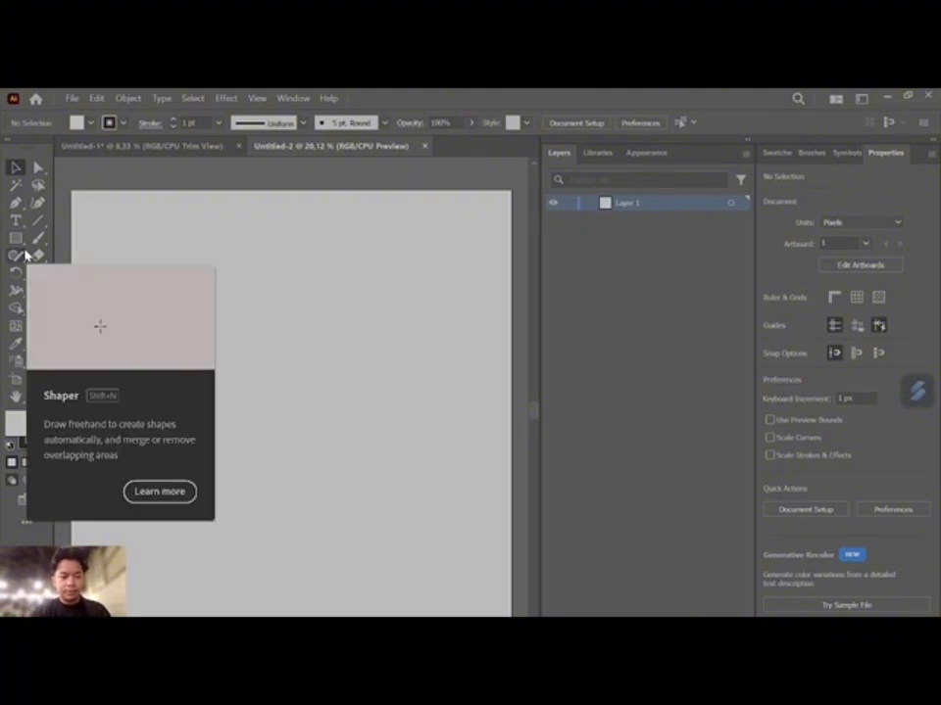
{"action": "key", "text": "l"}
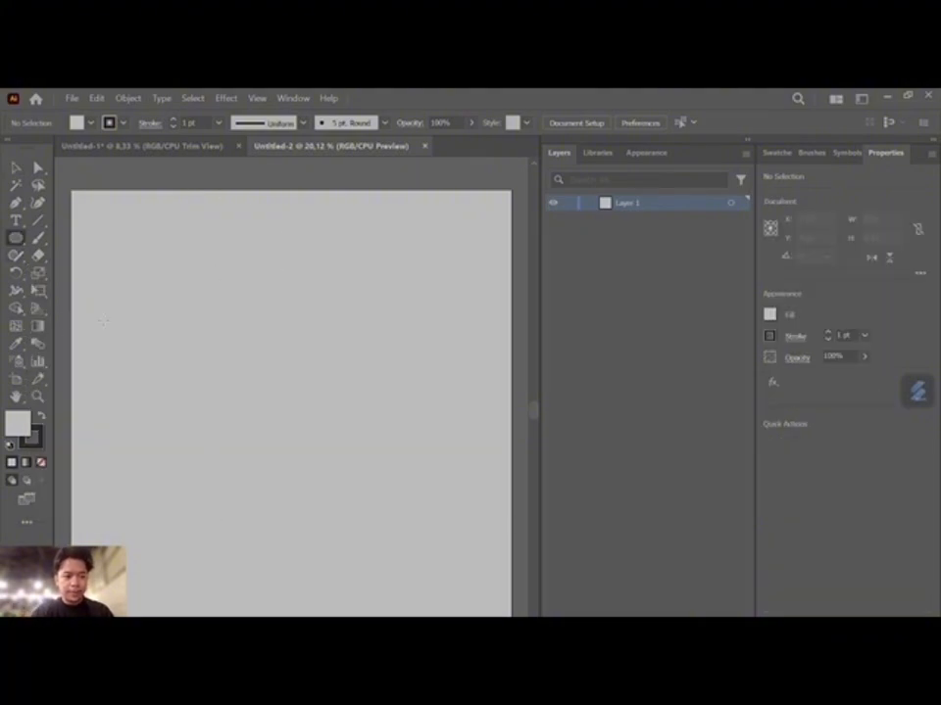
{"action": "left_click_drag", "start_coordinate": [184, 343], "coordinate": [432, 508]}
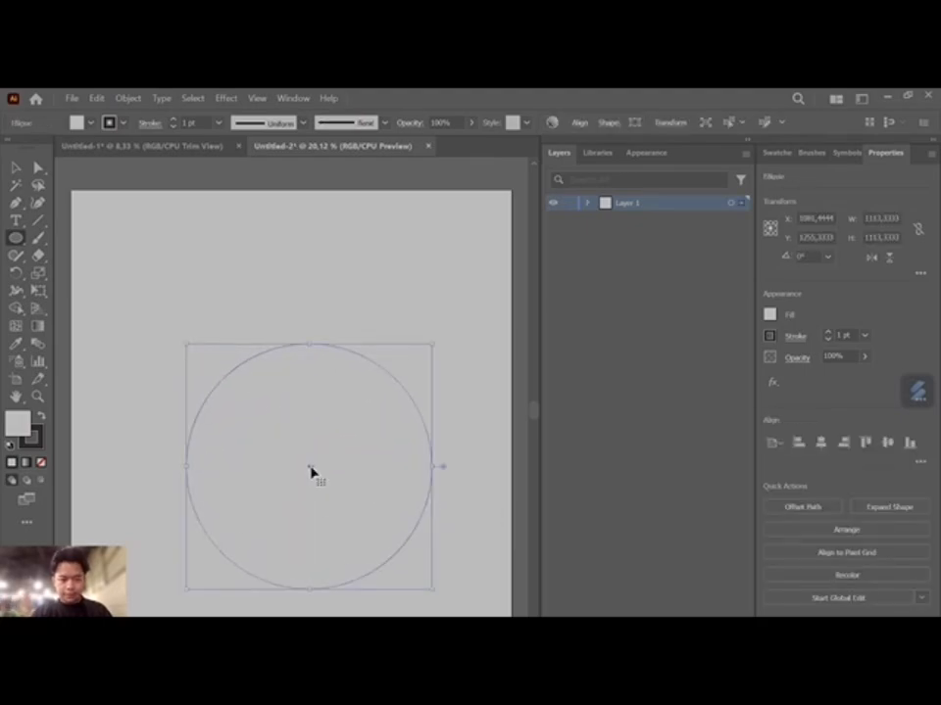
- Move the circle up and to the left so its centre is at about X 945, Y 1139 px, and deselect it
{"action": "double_click", "coordinate": [16, 167]}
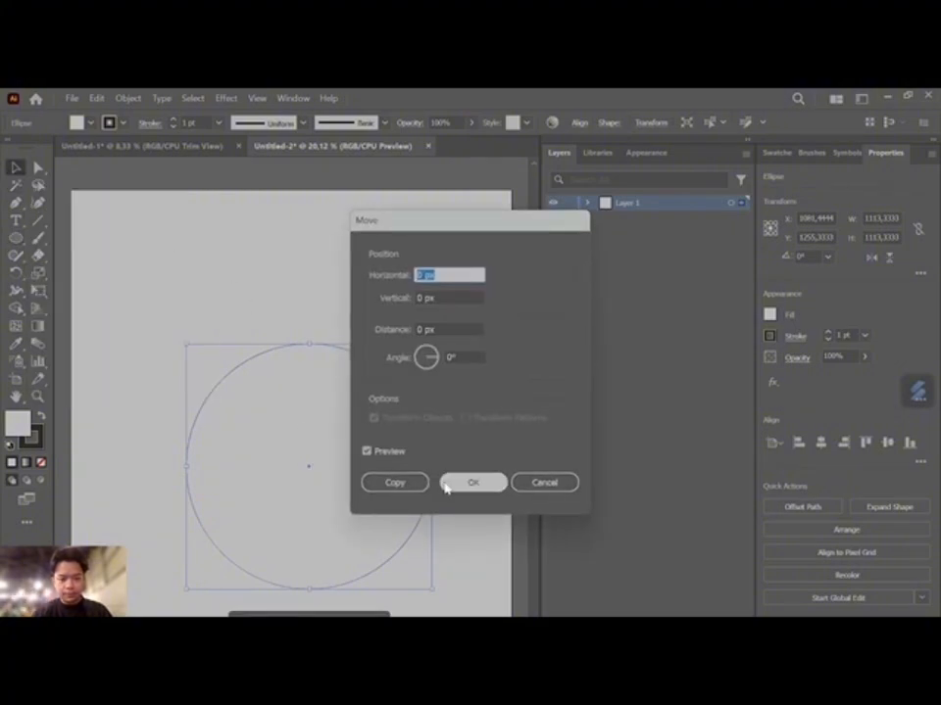
{"action": "left_click", "coordinate": [541, 485]}
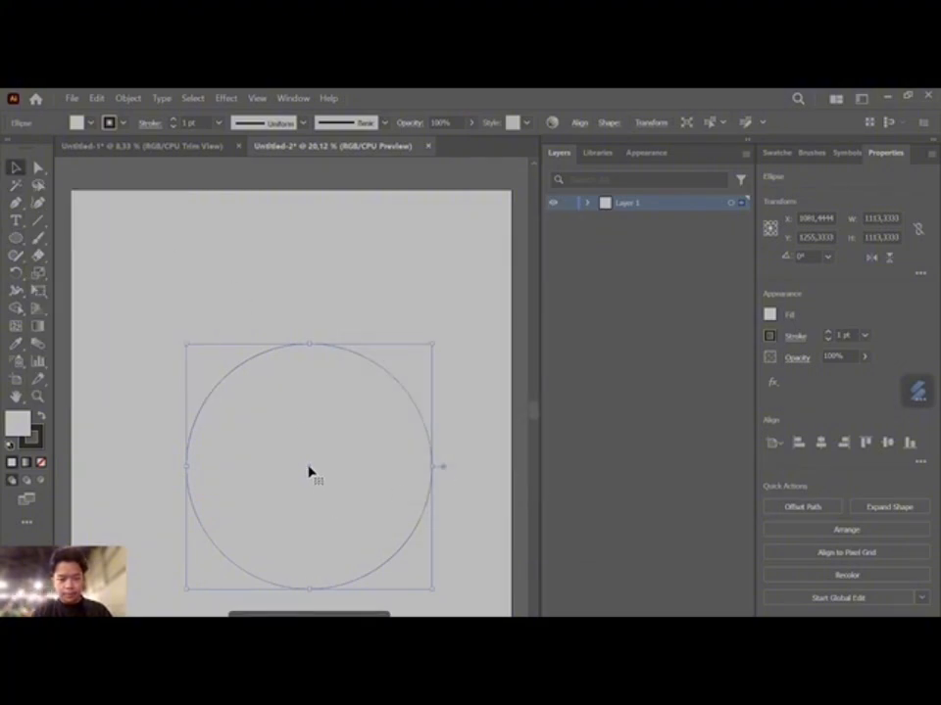
{"action": "left_click_drag", "start_coordinate": [308, 470], "coordinate": [284, 437]}
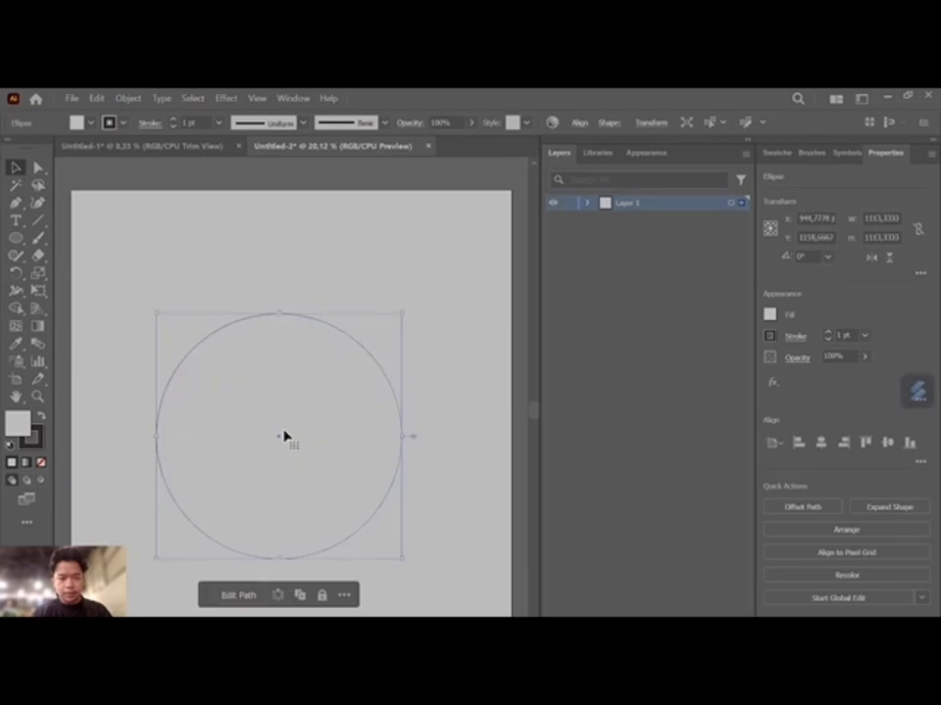
{"action": "left_click", "coordinate": [375, 302]}
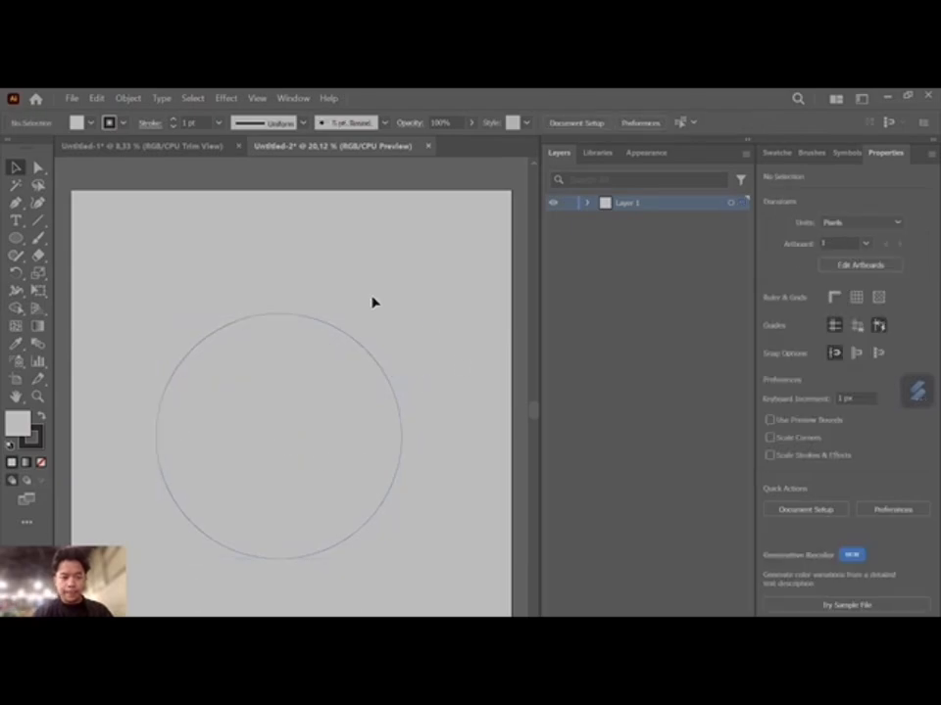
{"action": "scroll", "coordinate": [374, 303], "scroll_direction": "left", "scroll_amount": 3}
{"action": "scroll", "coordinate": [373, 303], "scroll_direction": "right", "scroll_amount": 4}
{"action": "scroll", "coordinate": [374, 302], "scroll_direction": "left", "scroll_amount": 2}
{"action": "scroll", "coordinate": [373, 303], "scroll_direction": "right", "scroll_amount": 1}
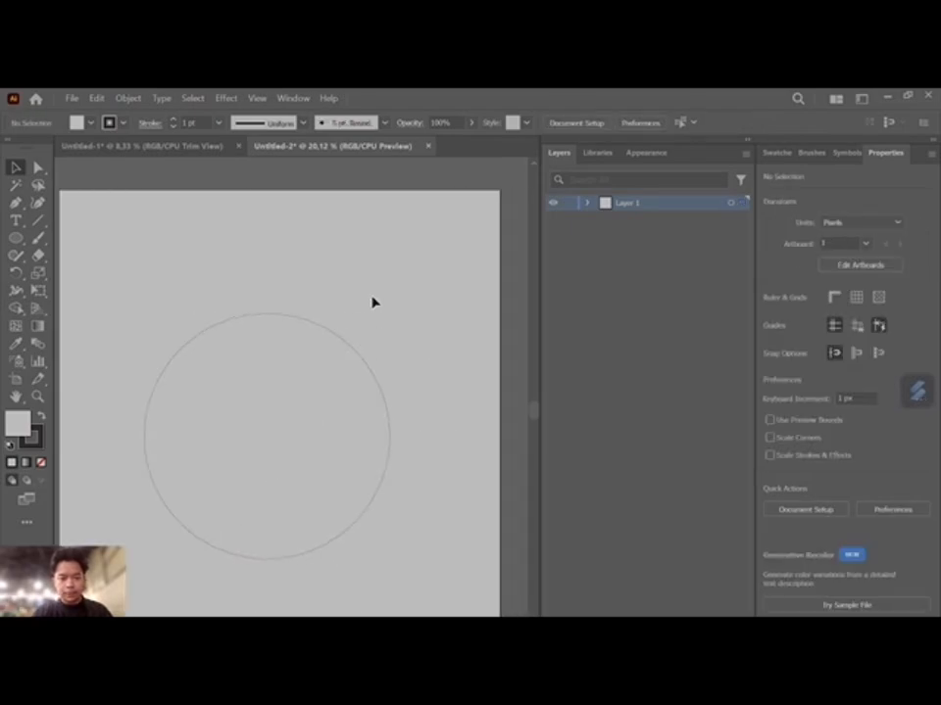
{"action": "scroll", "coordinate": [373, 303], "scroll_direction": "left", "scroll_amount": 2}
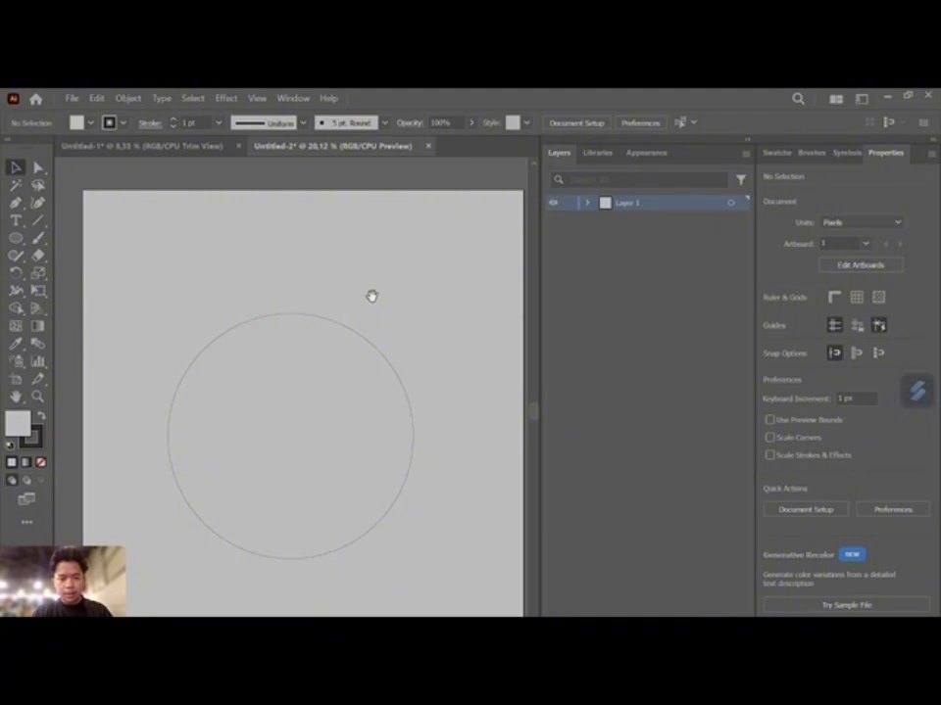
{"action": "scroll", "coordinate": [371, 296], "scroll_direction": "down", "scroll_amount": 10}
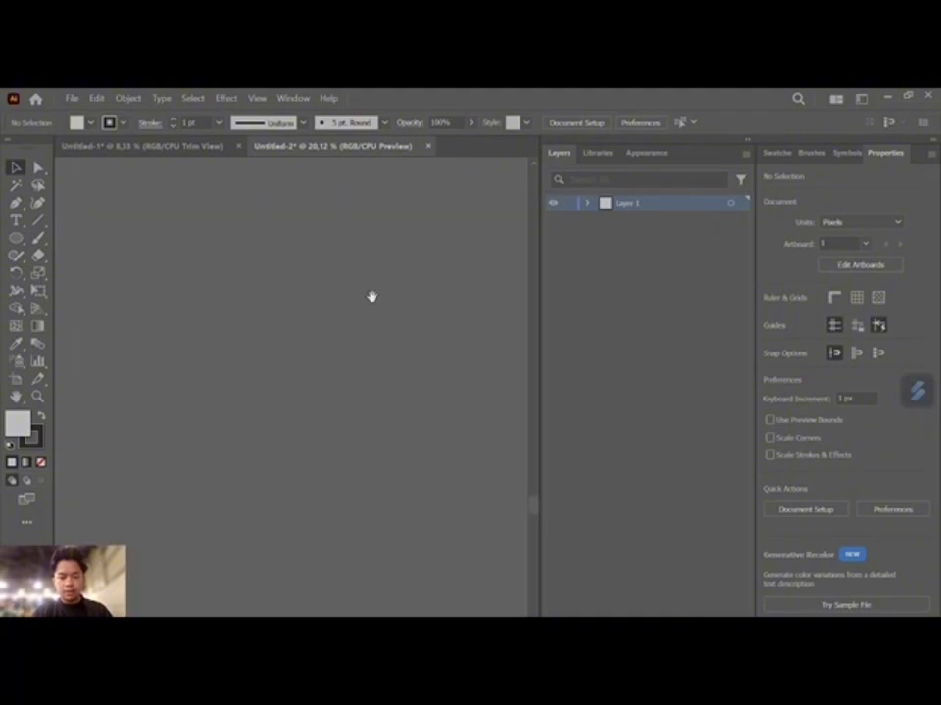
{"action": "scroll", "coordinate": [371, 296], "scroll_direction": "up", "scroll_amount": 10}
{"action": "scroll", "coordinate": [371, 296], "scroll_direction": "down", "scroll_amount": 3}
{"action": "scroll", "coordinate": [372, 296], "scroll_direction": "up", "scroll_amount": 3}
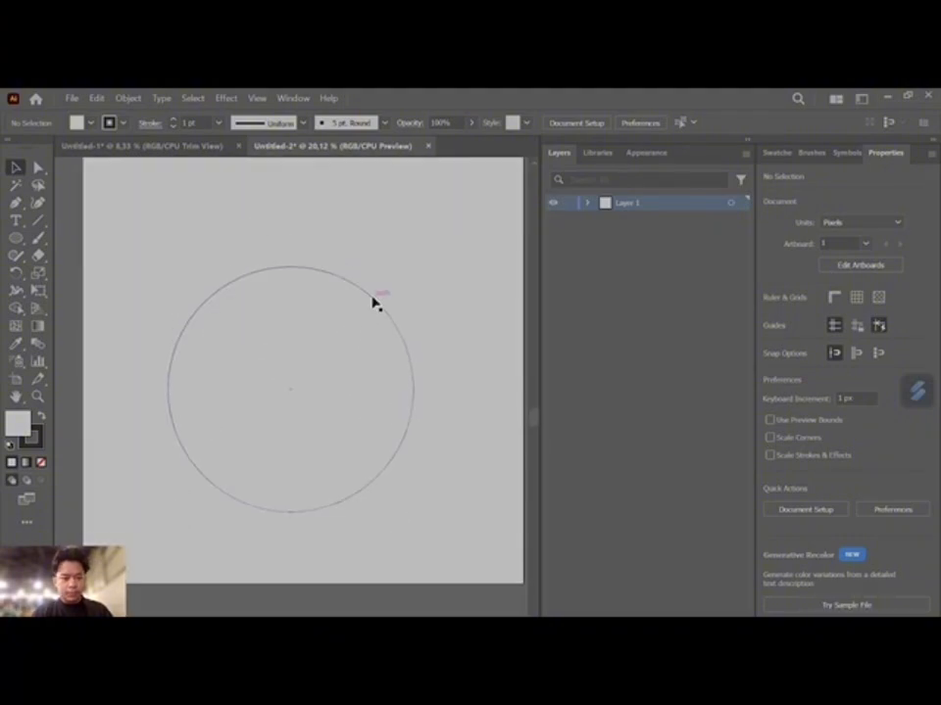
- Draw a vertical line about 557 px long from the circle's top anchor to its centre
{"action": "left_click", "coordinate": [45, 229]}
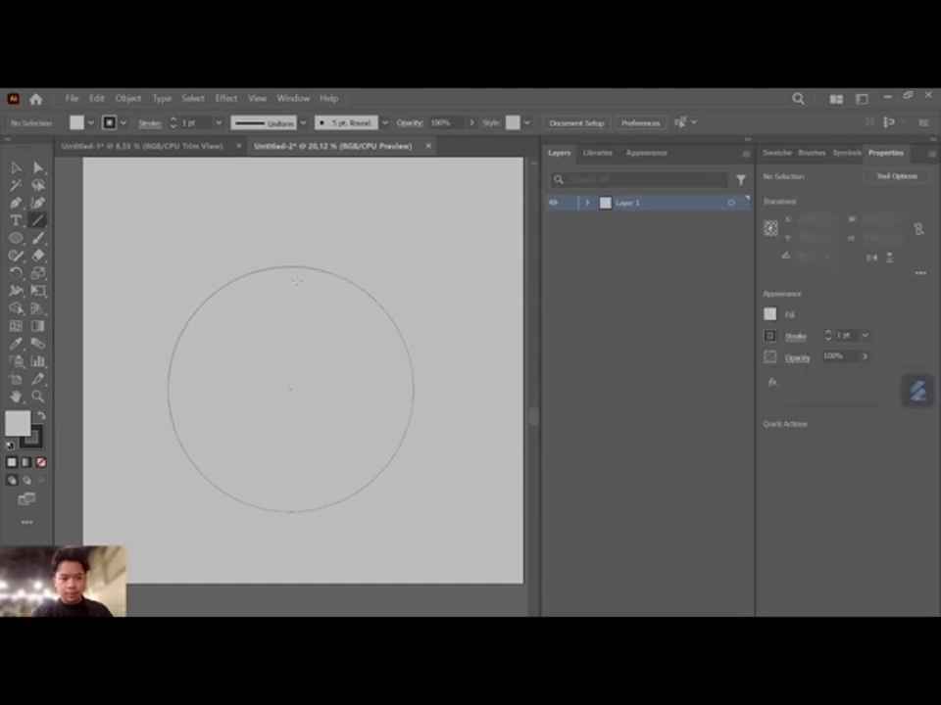
{"action": "key", "text": "z"}
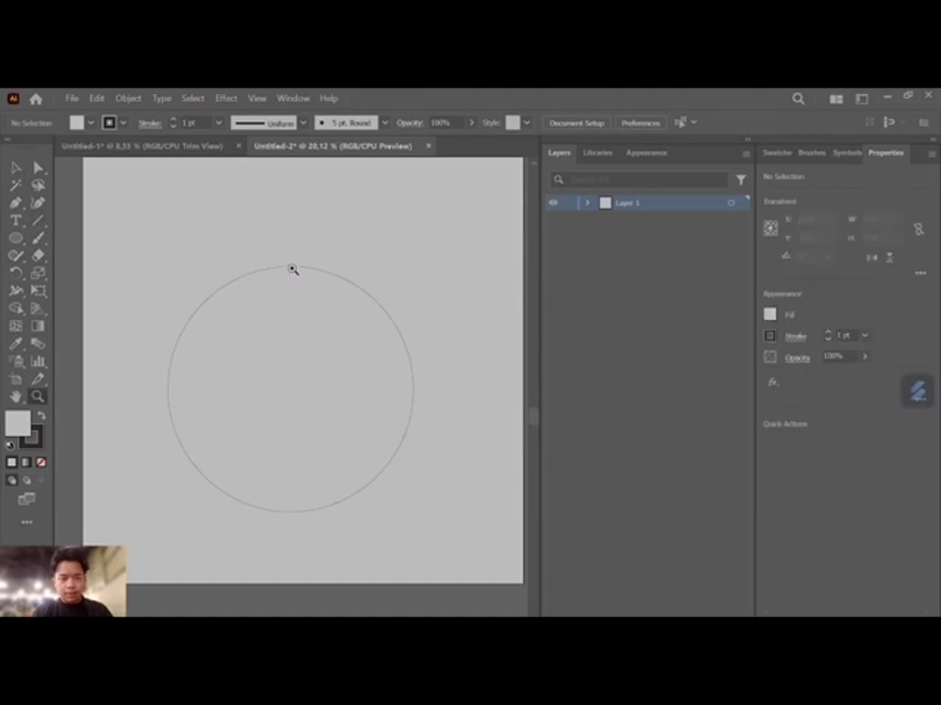
{"action": "left_click", "coordinate": [219, 225]}
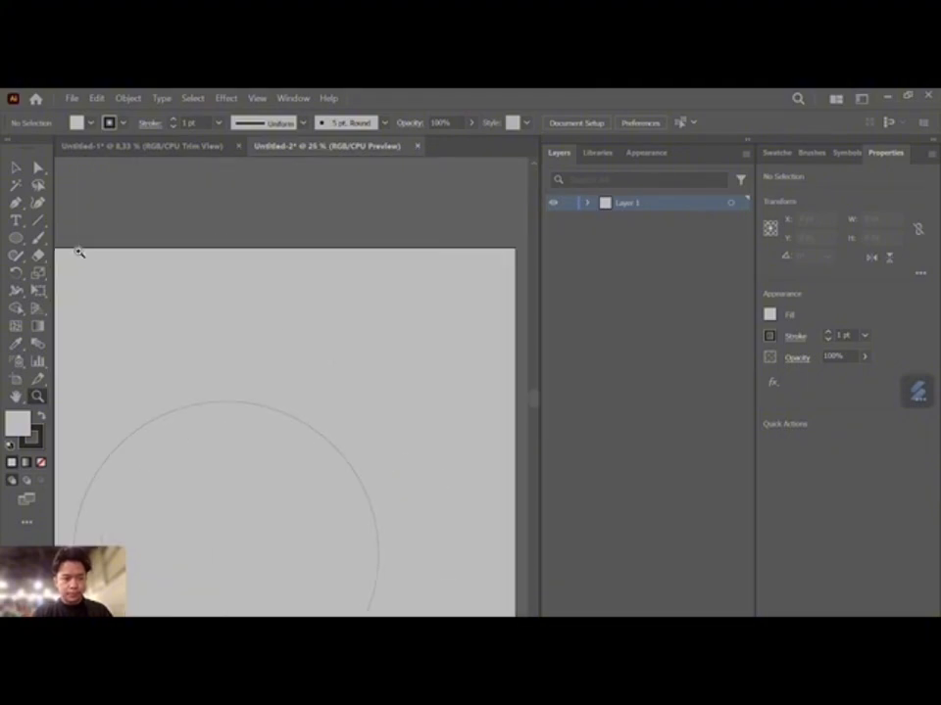
{"action": "left_click", "coordinate": [41, 222]}
{"action": "scroll", "coordinate": [253, 323], "scroll_direction": "down", "scroll_amount": 3}
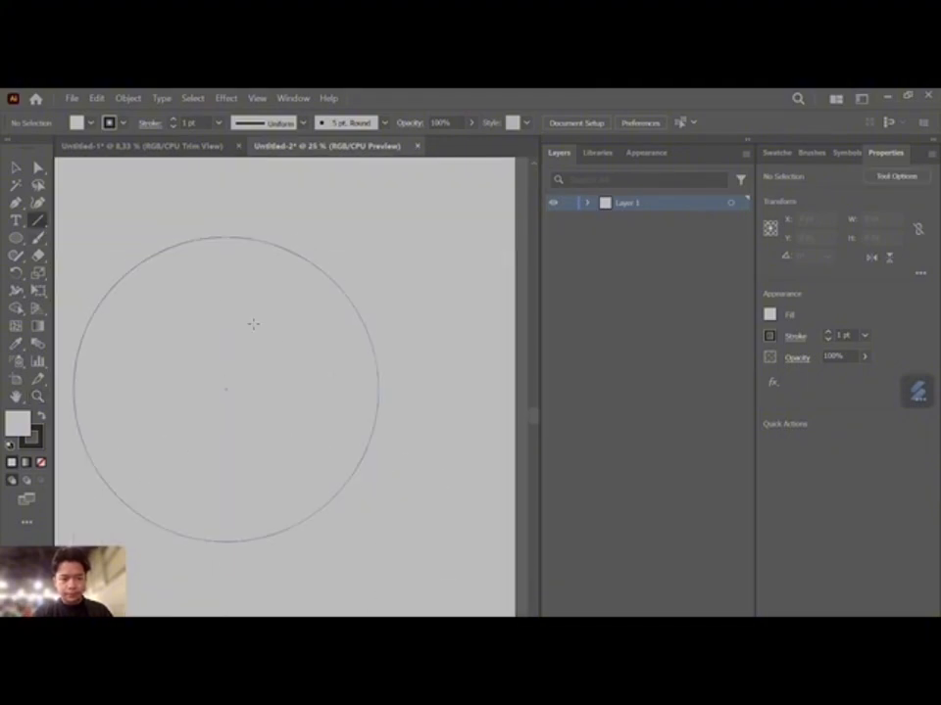
{"action": "scroll", "coordinate": [253, 324], "scroll_direction": "left", "scroll_amount": 2}
{"action": "scroll", "coordinate": [253, 324], "scroll_direction": "right", "scroll_amount": 1}
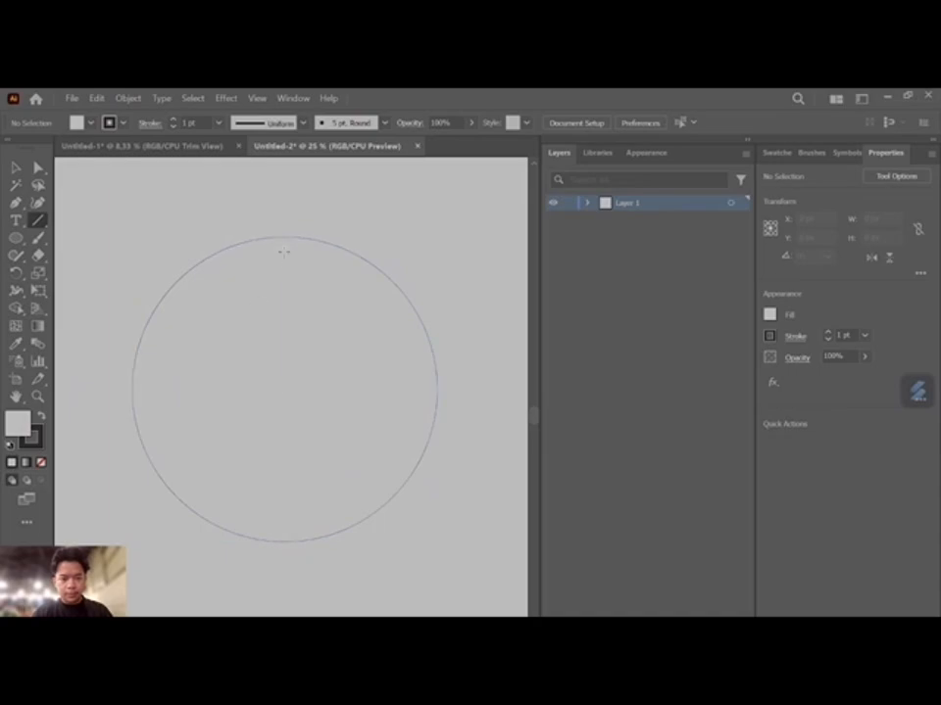
{"action": "left_click_drag", "start_coordinate": [283, 240], "coordinate": [284, 389]}
{"action": "left_click_drag", "start_coordinate": [284, 239], "coordinate": [285, 389]}
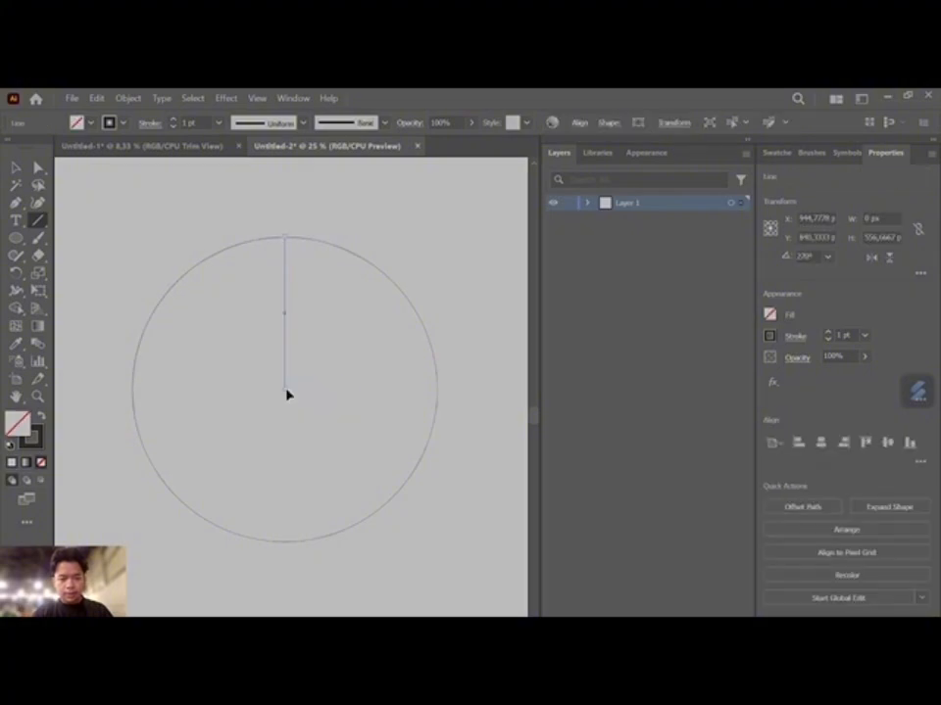
{"action": "left_click", "coordinate": [374, 210]}
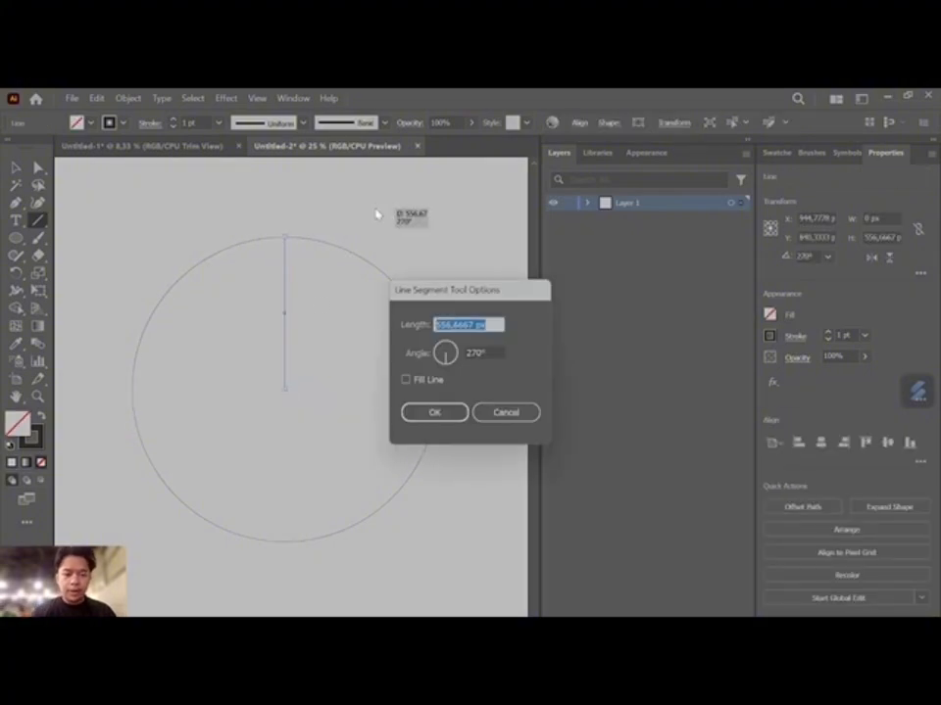
{"action": "left_click", "coordinate": [506, 412]}
{"action": "left_click", "coordinate": [15, 168]}
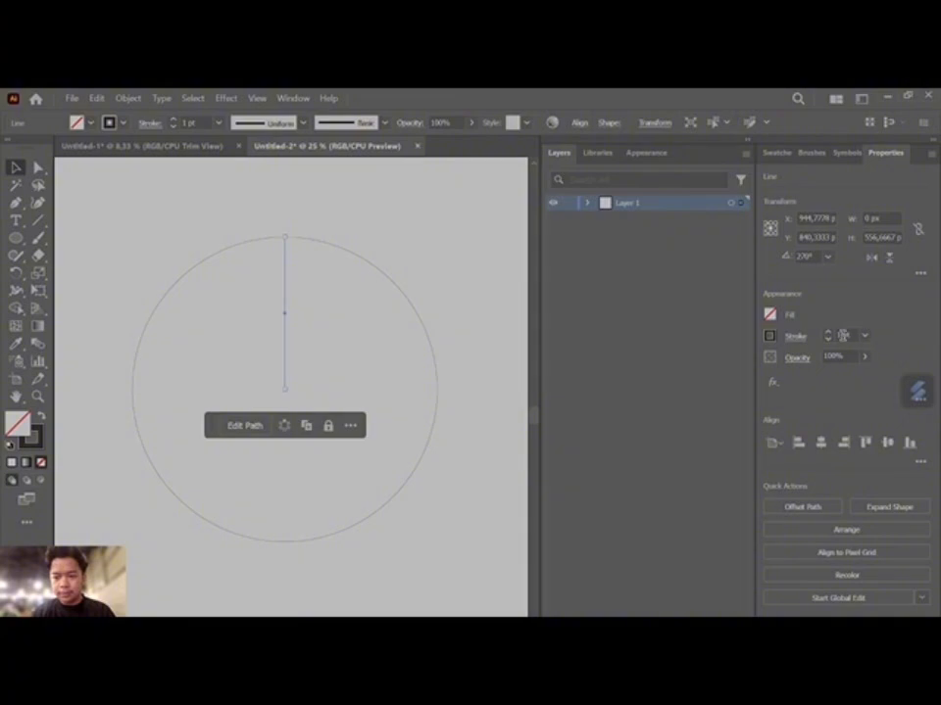
- Apply Width Profile 4 to the vertical line and set its stroke weight to 50 pt
{"action": "left_click", "coordinate": [842, 335]}
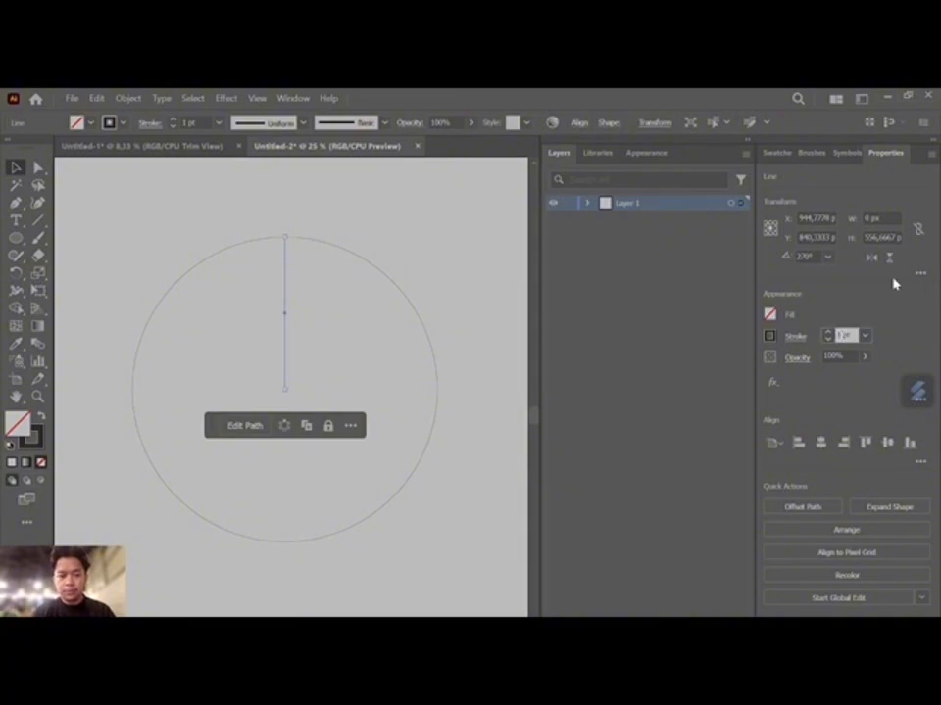
{"action": "left_click", "coordinate": [303, 123]}
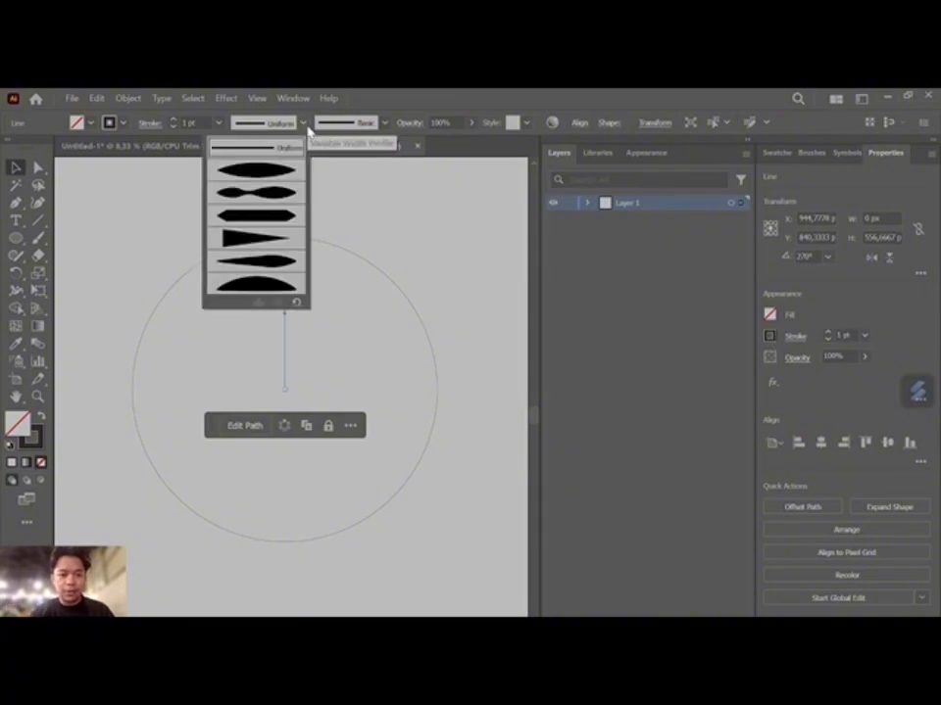
{"action": "left_click", "coordinate": [246, 238]}
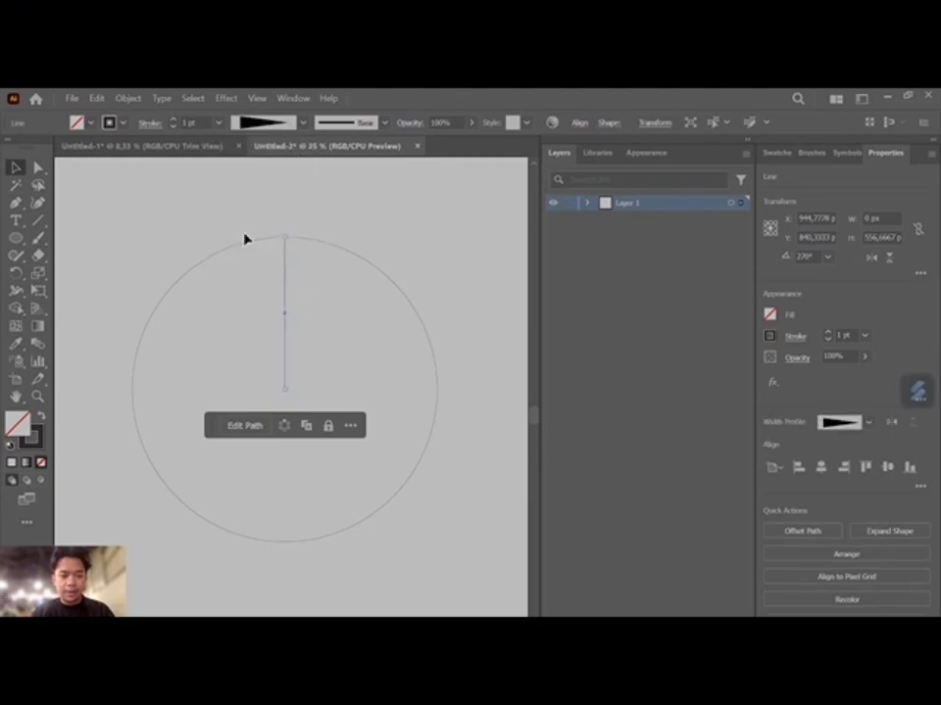
{"action": "left_click", "coordinate": [841, 335]}
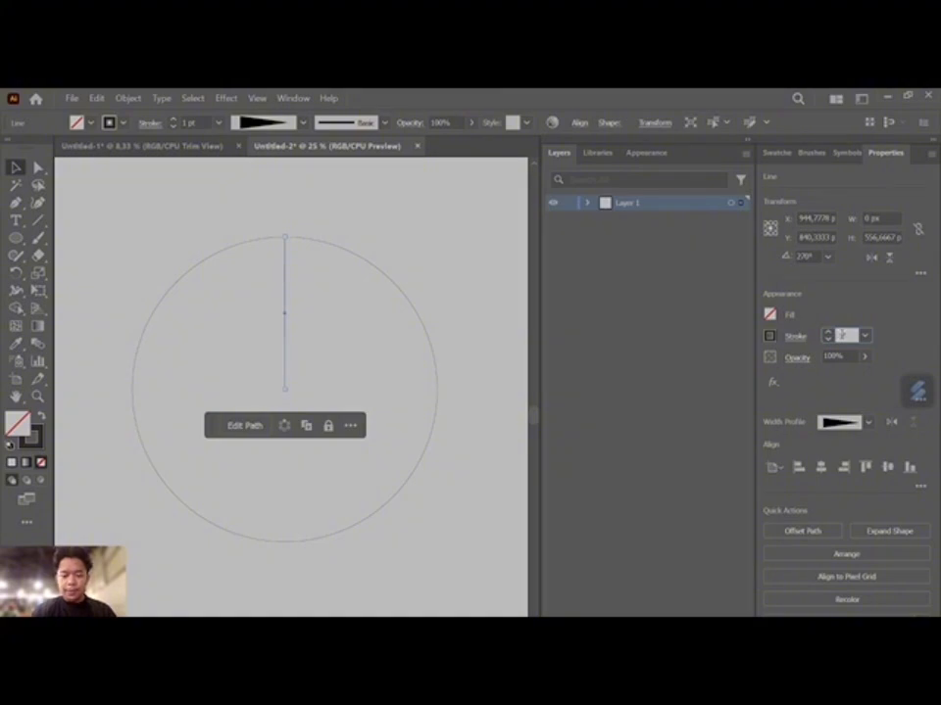
{"action": "key", "text": "Return"}
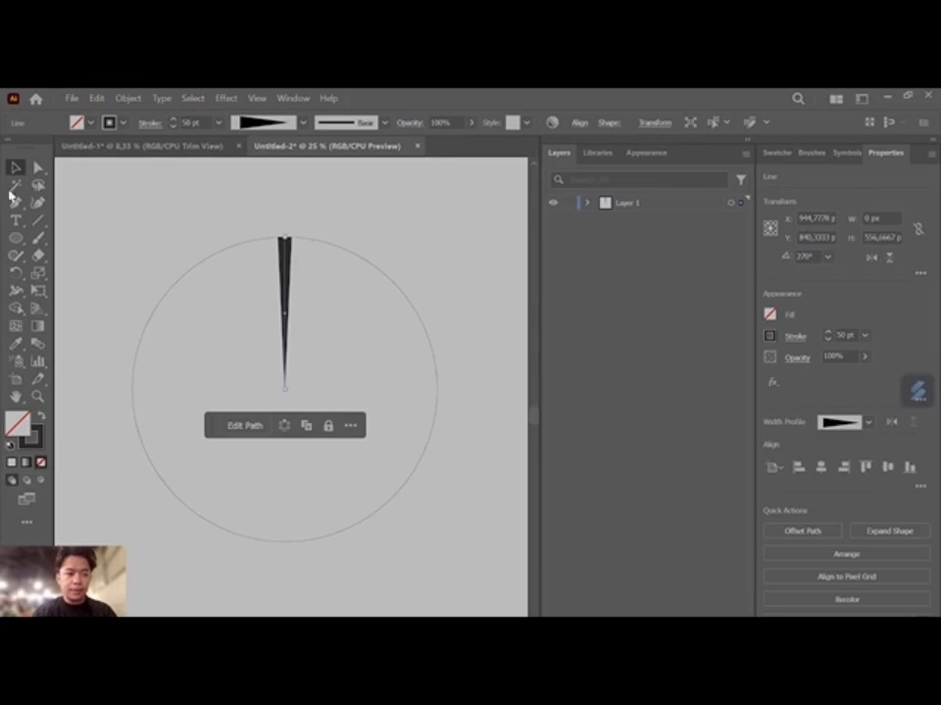
- Group the circle with the tapered line and try to make a copy of the group rotated by 10°
{"action": "left_click_drag", "start_coordinate": [95, 192], "coordinate": [485, 584]}
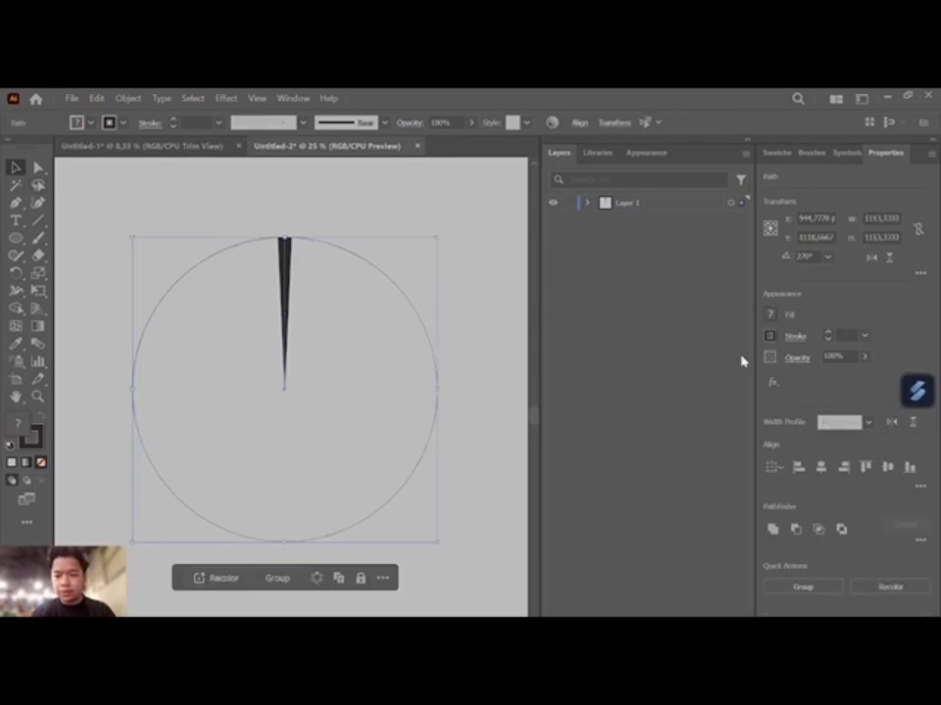
{"action": "key", "text": "ctrl+g"}
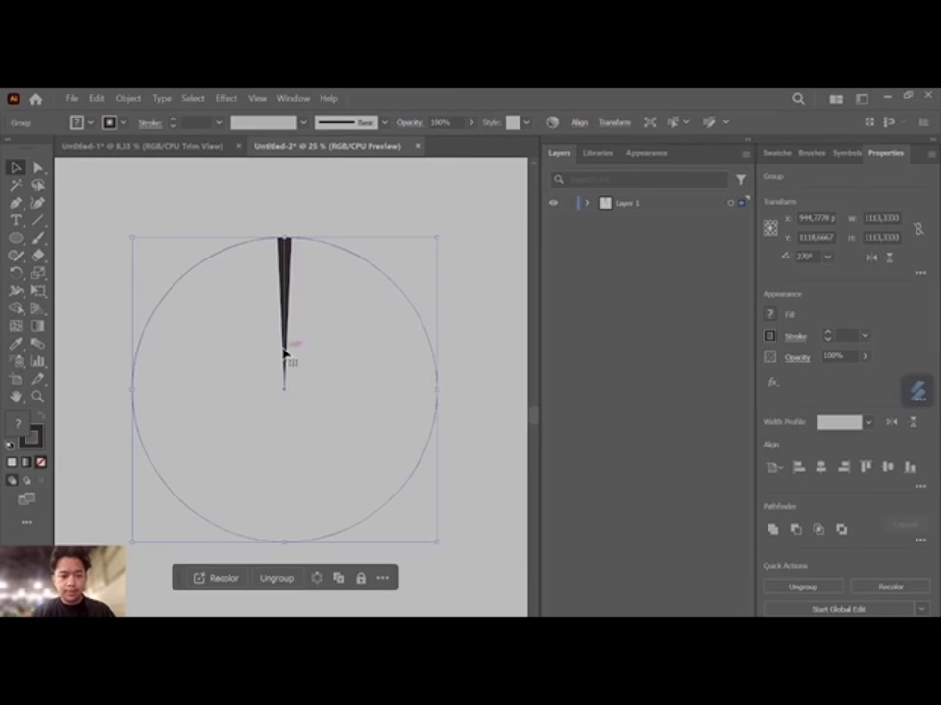
{"action": "right_click", "coordinate": [285, 271]}
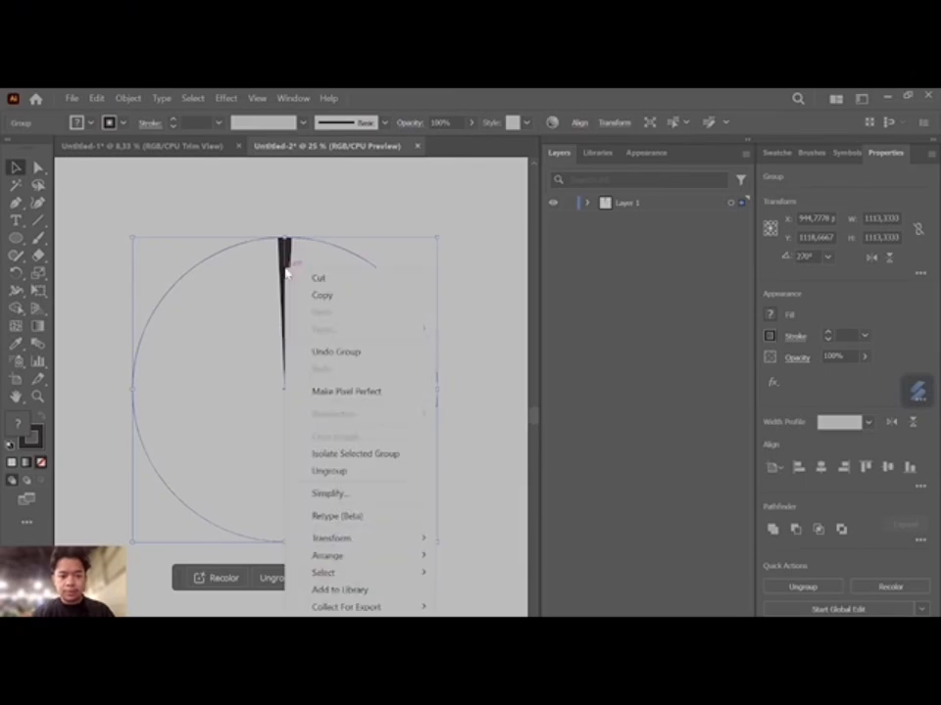
{"action": "mouse_move", "coordinate": [367, 542]}
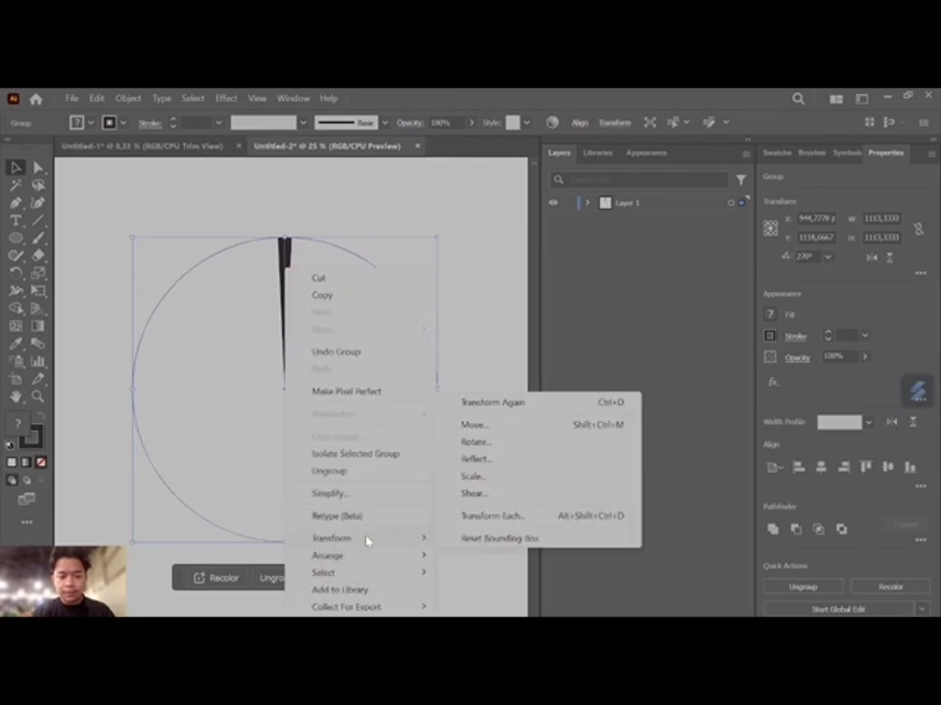
{"action": "left_click", "coordinate": [519, 442]}
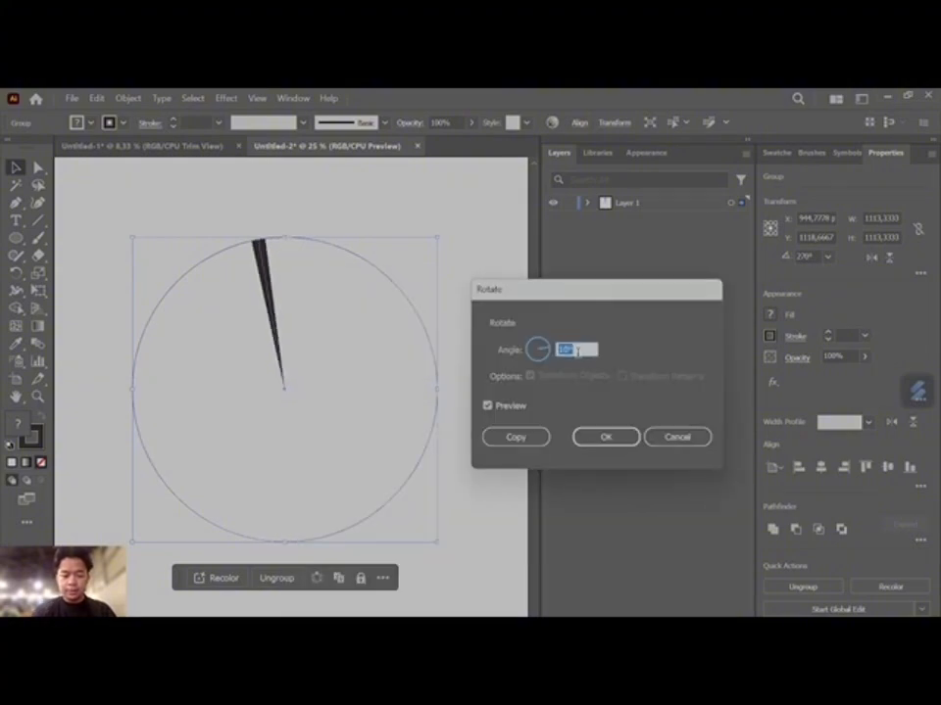
{"action": "left_click", "coordinate": [535, 437]}
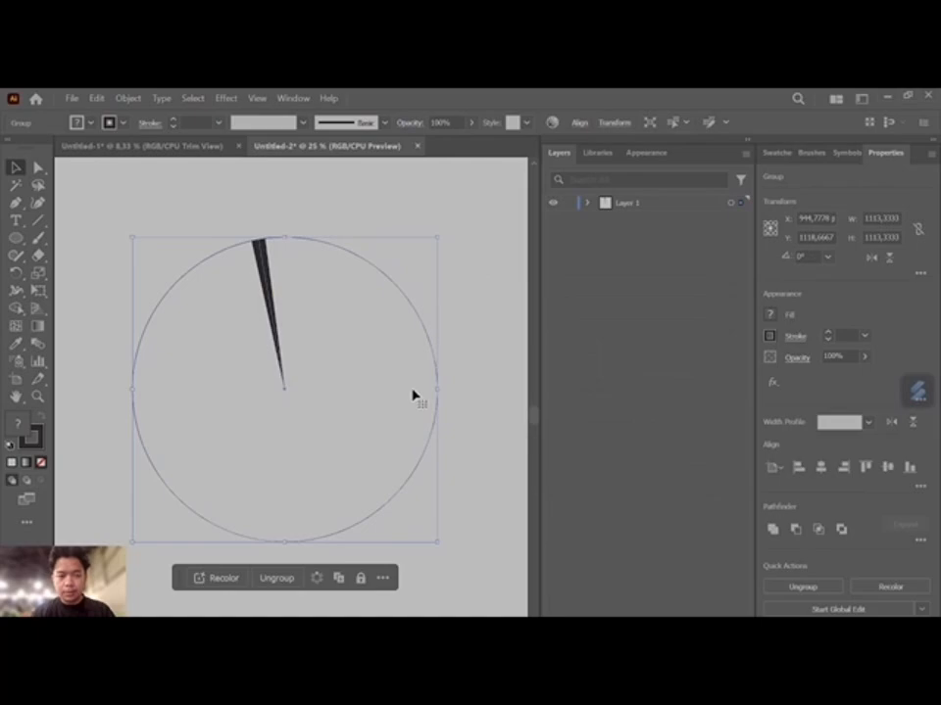
- Undo the rotated copy and the grouping of the circle and line
{"action": "key", "text": "ctrl+z"}
{"action": "key", "text": "ctrl+z"}
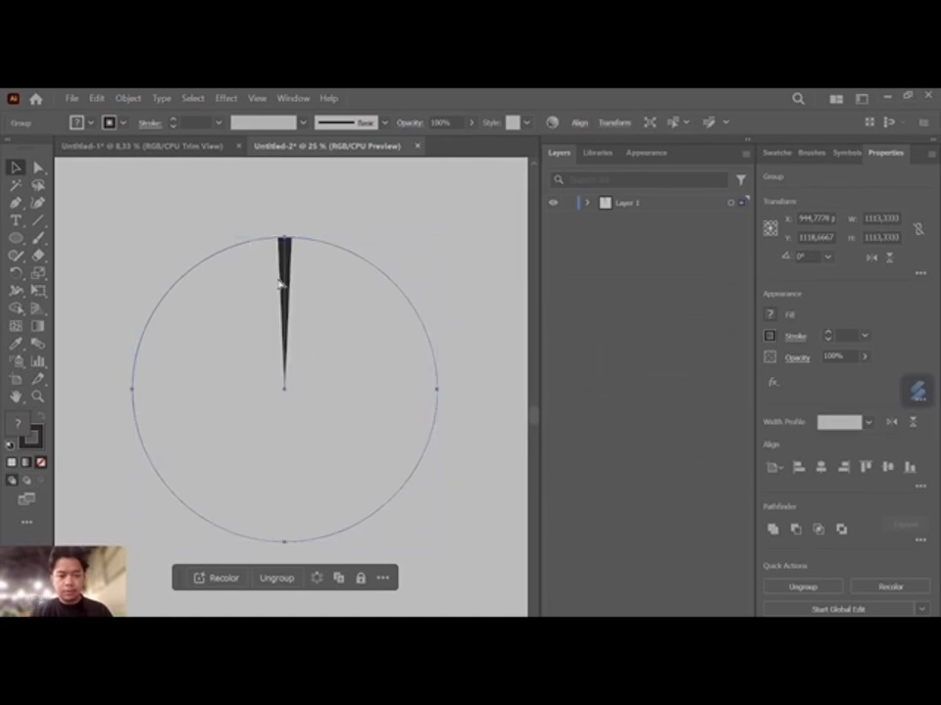
{"action": "key", "text": "ctrl+z"}
{"action": "key", "text": "ctrl+z"}
{"action": "key", "text": "ctrl+z"}
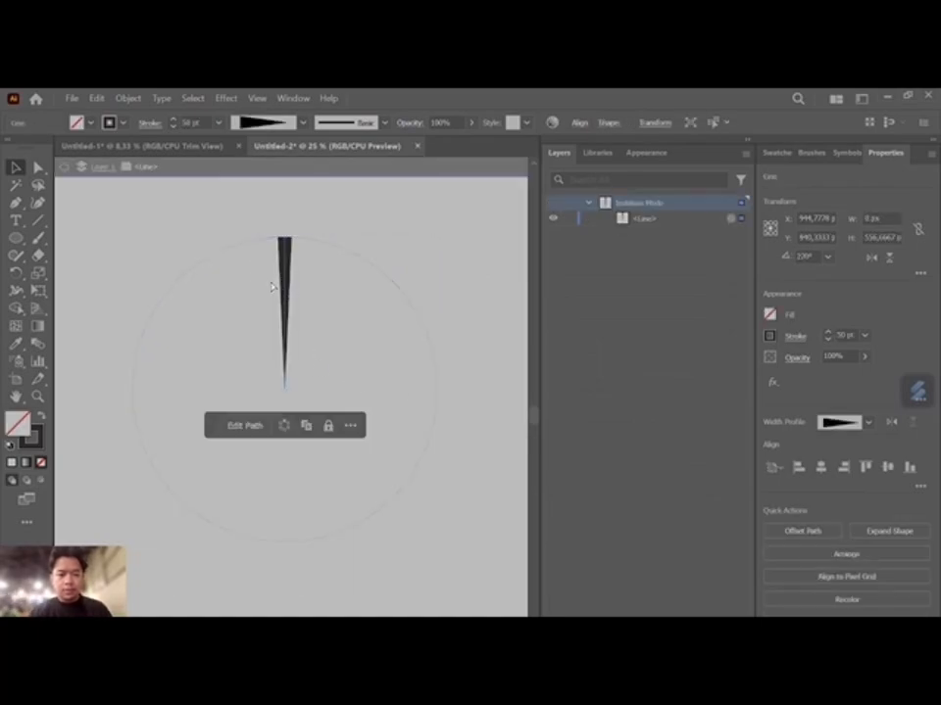
- Select the circle and set its fill to none
{"action": "left_click", "coordinate": [405, 315]}
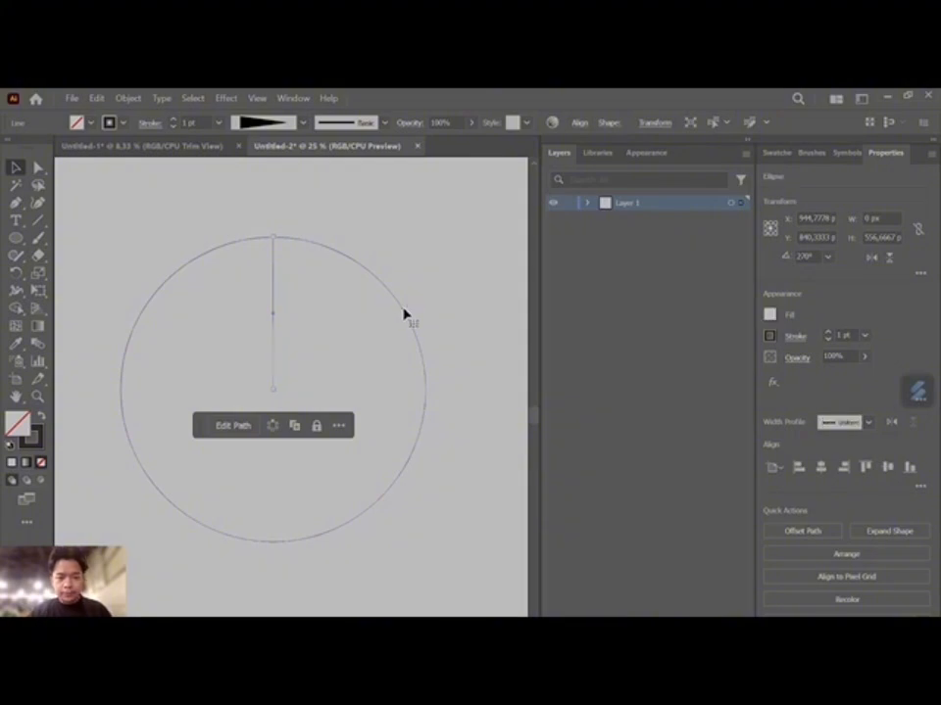
{"action": "left_click", "coordinate": [771, 316]}
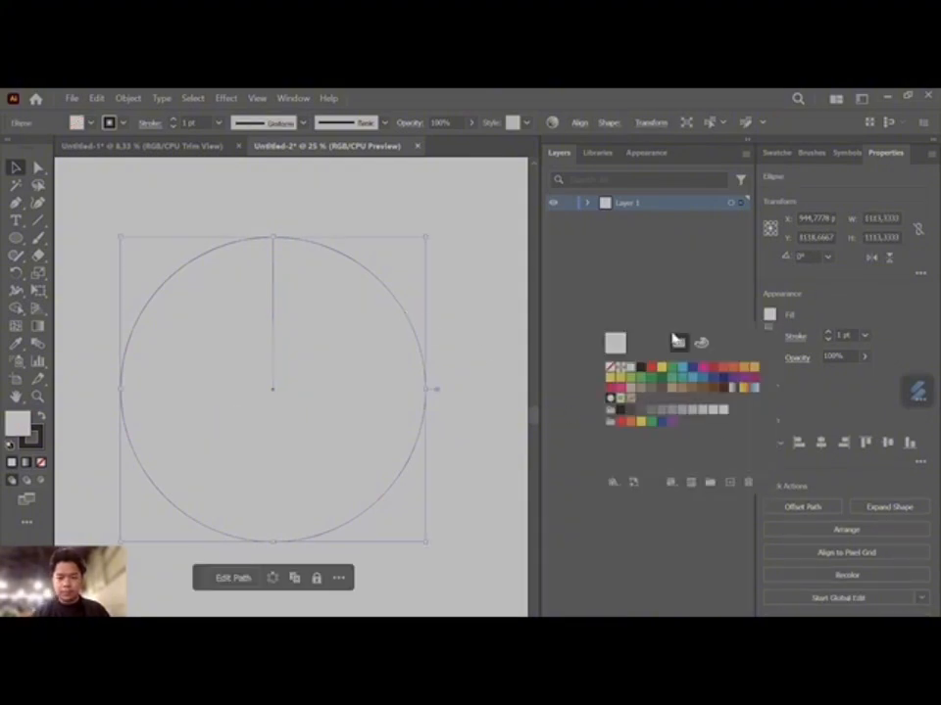
{"action": "left_click", "coordinate": [615, 369]}
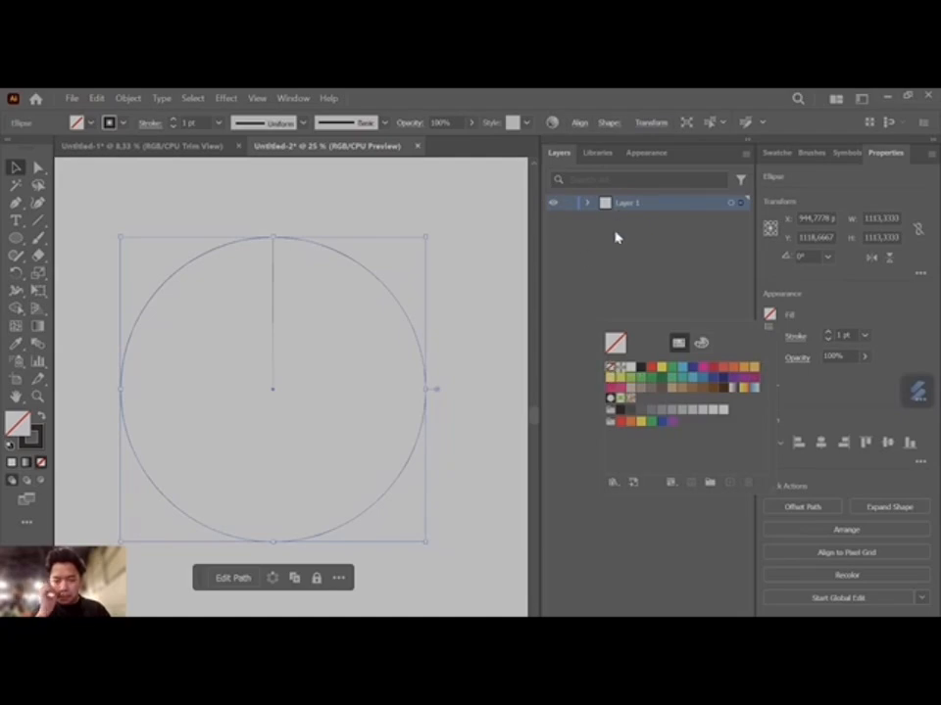
- Apply Width Profile 4 to the circle's stroke and set the vertical line's stroke weight to 50 pt
{"action": "left_click", "coordinate": [280, 118]}
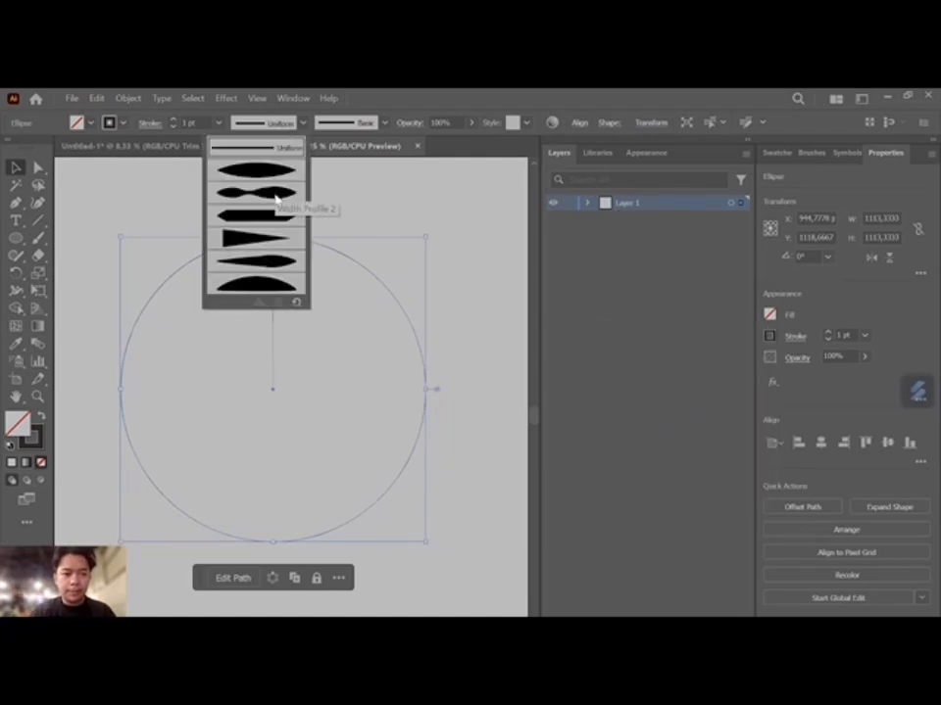
{"action": "left_click", "coordinate": [277, 242]}
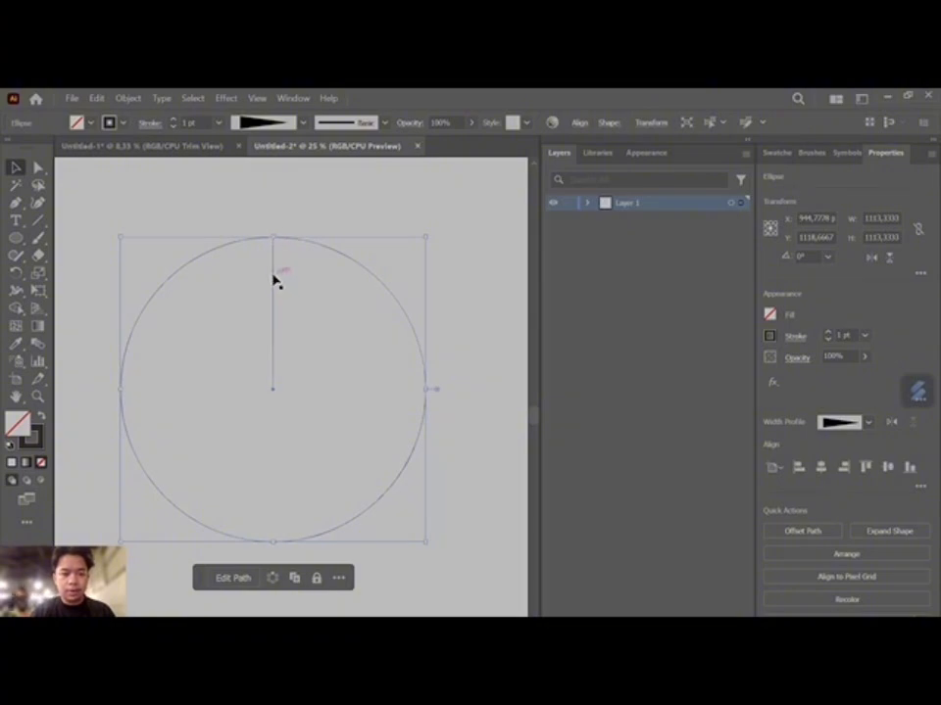
{"action": "left_click", "coordinate": [273, 279]}
{"action": "left_click", "coordinate": [305, 124]}
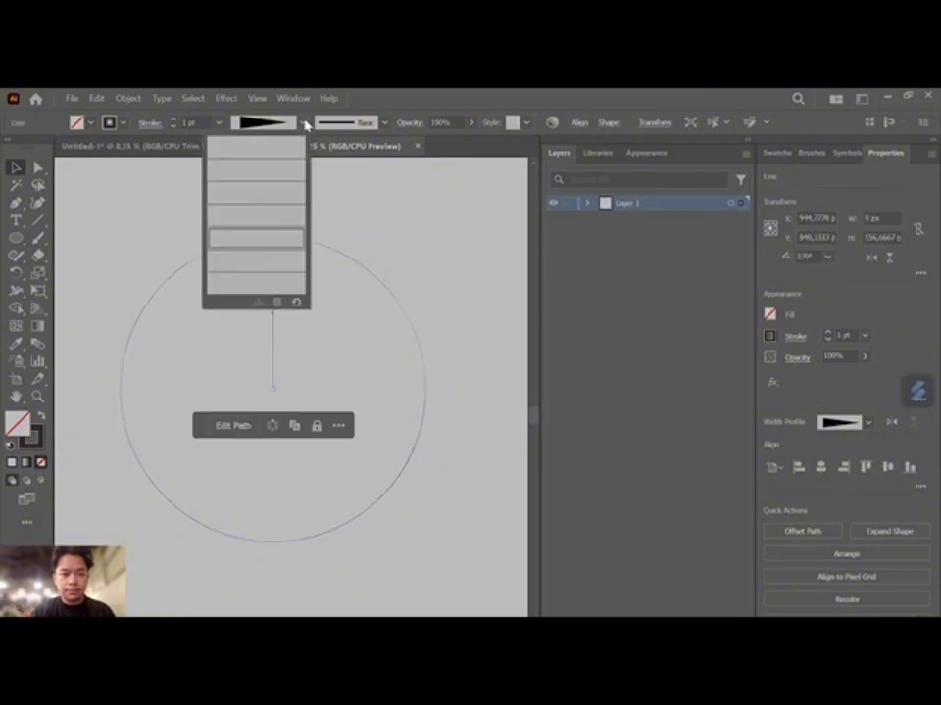
{"action": "left_click", "coordinate": [562, 317]}
{"action": "left_click", "coordinate": [841, 335]}
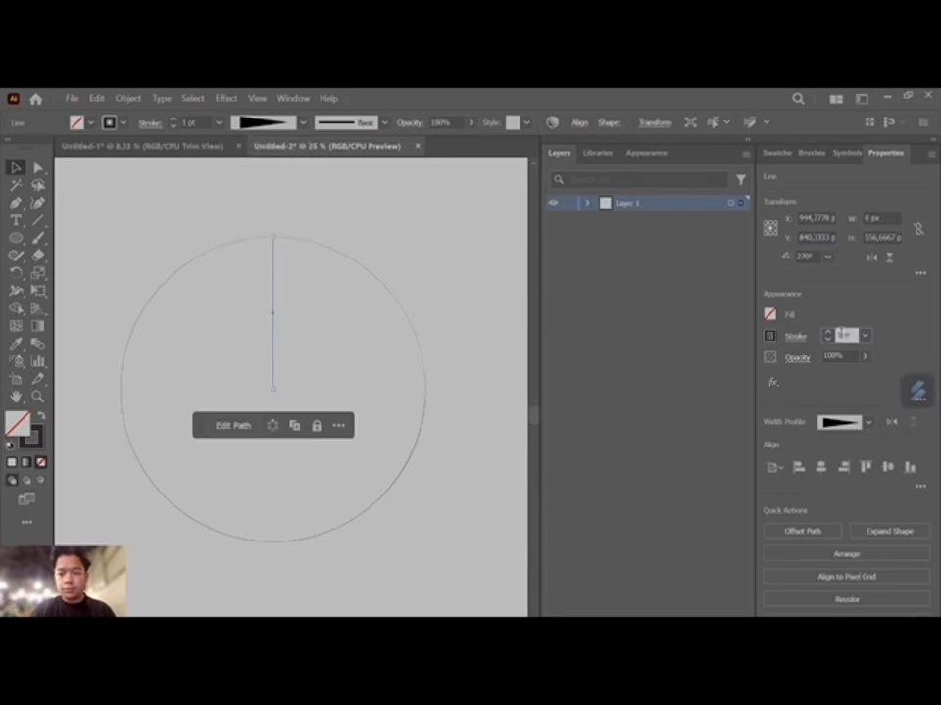
{"action": "type", "text": "50"}
{"action": "key", "text": "Return"}
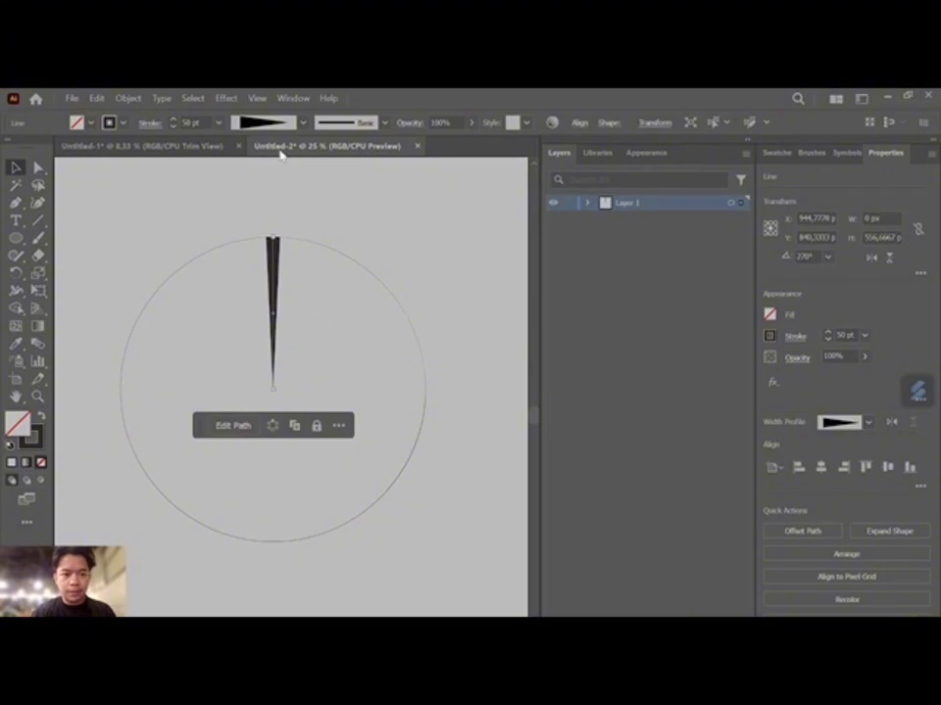
- Select the circle together with the tapered line and group them
{"action": "left_click_drag", "start_coordinate": [153, 205], "coordinate": [406, 477]}
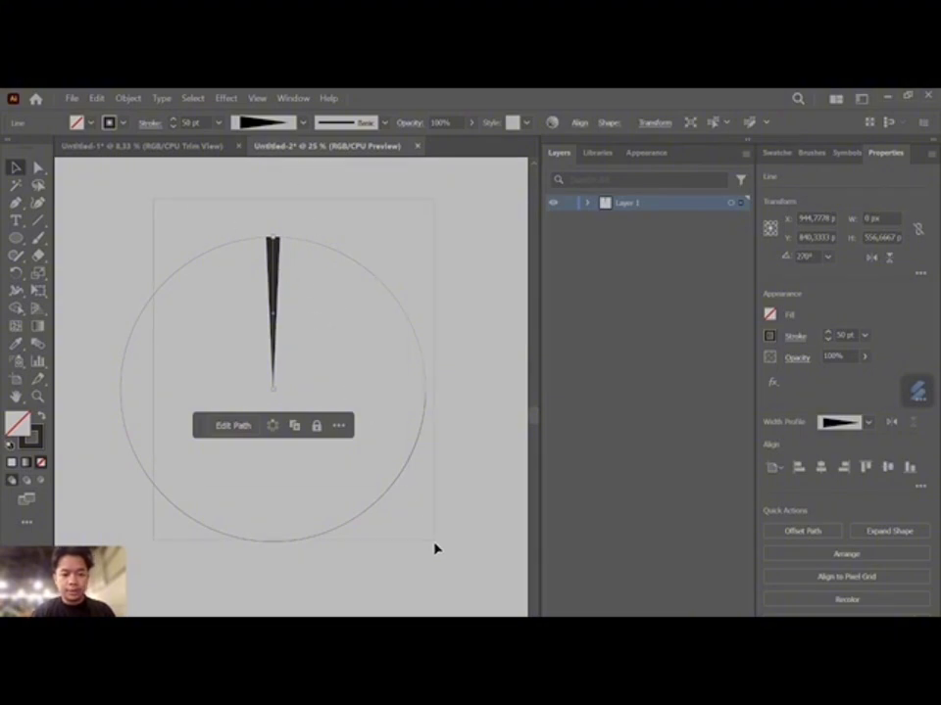
{"action": "left_click_drag", "start_coordinate": [436, 548], "coordinate": [455, 529]}
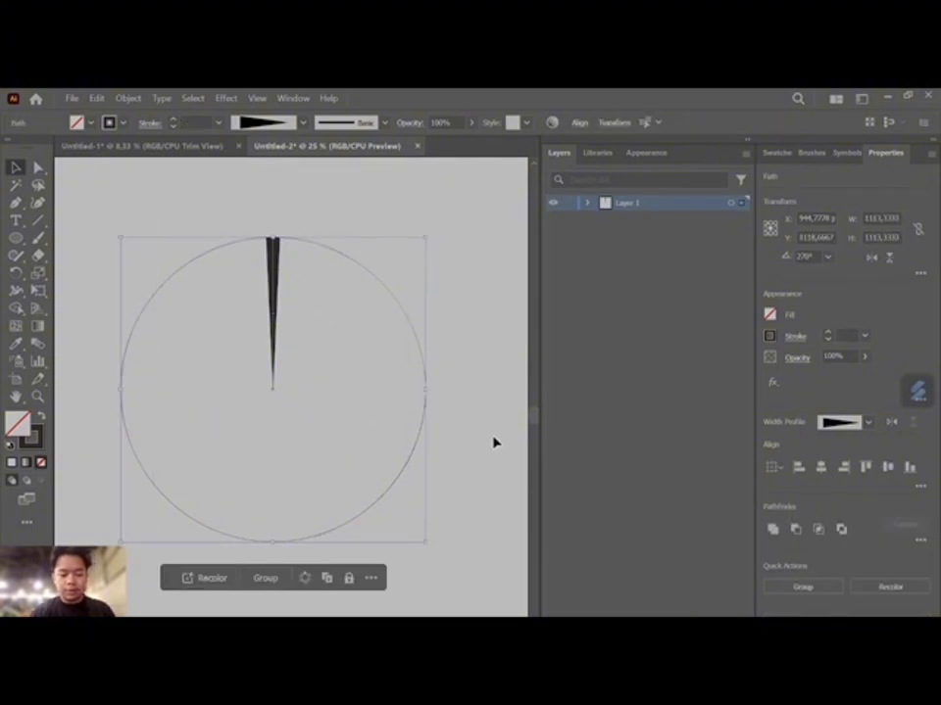
{"action": "key", "text": "ctrl"}
{"action": "key", "text": "ctrl+g"}
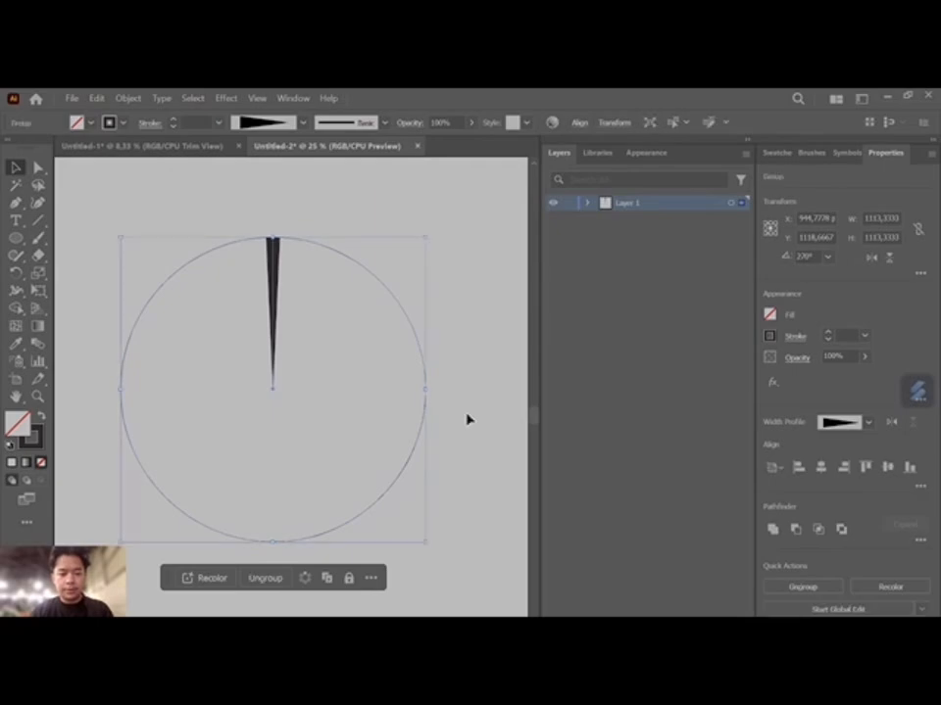
- Make a copy of the circle-and-line group rotated by 10°
{"action": "right_click", "coordinate": [337, 285]}
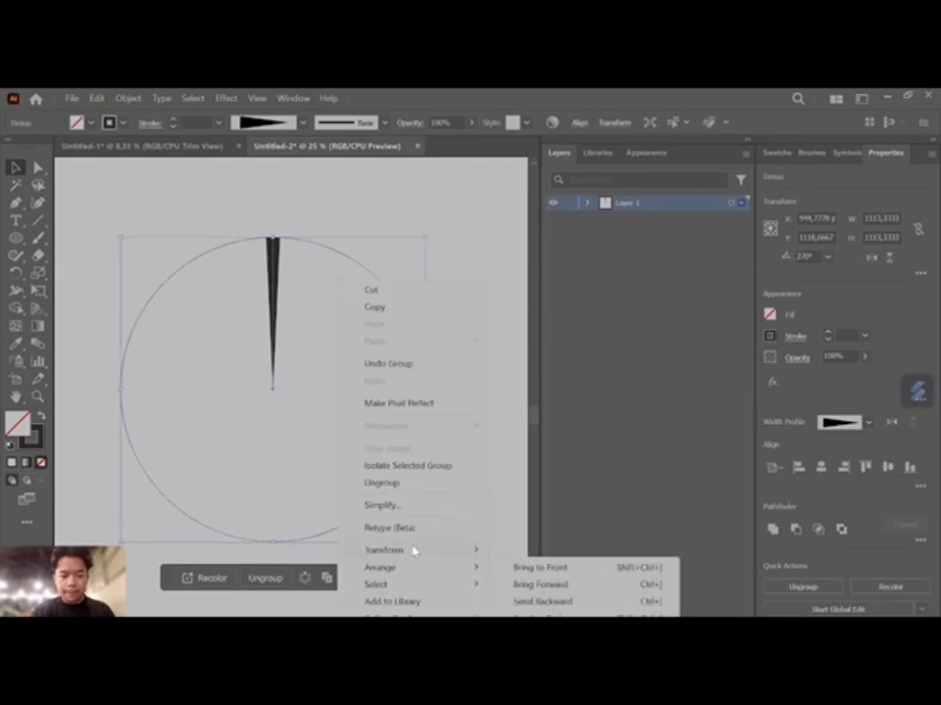
{"action": "mouse_move", "coordinate": [410, 552]}
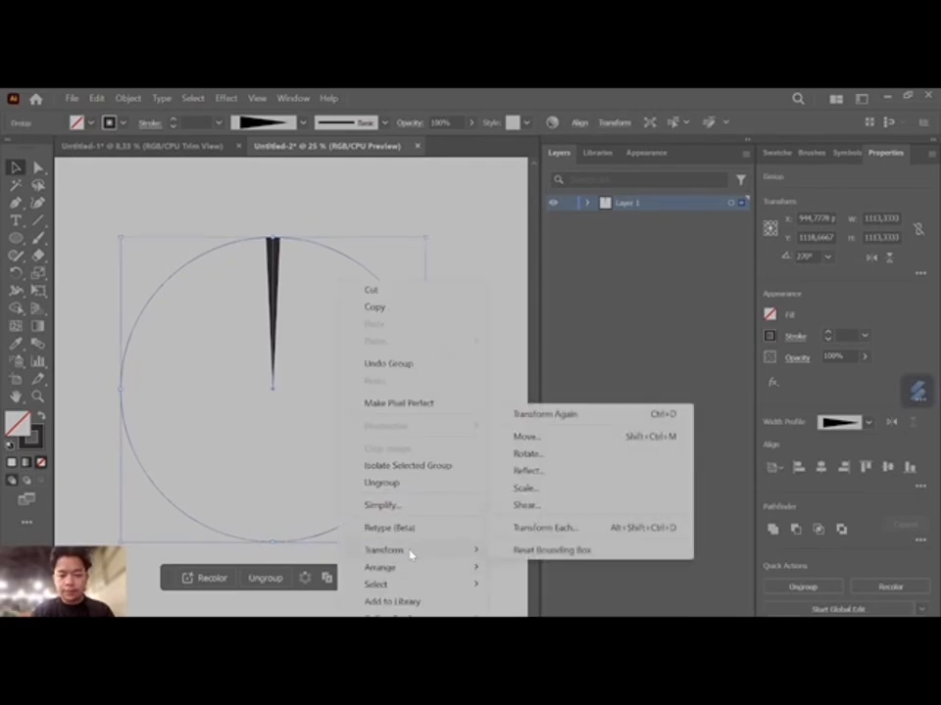
{"action": "left_click", "coordinate": [555, 456]}
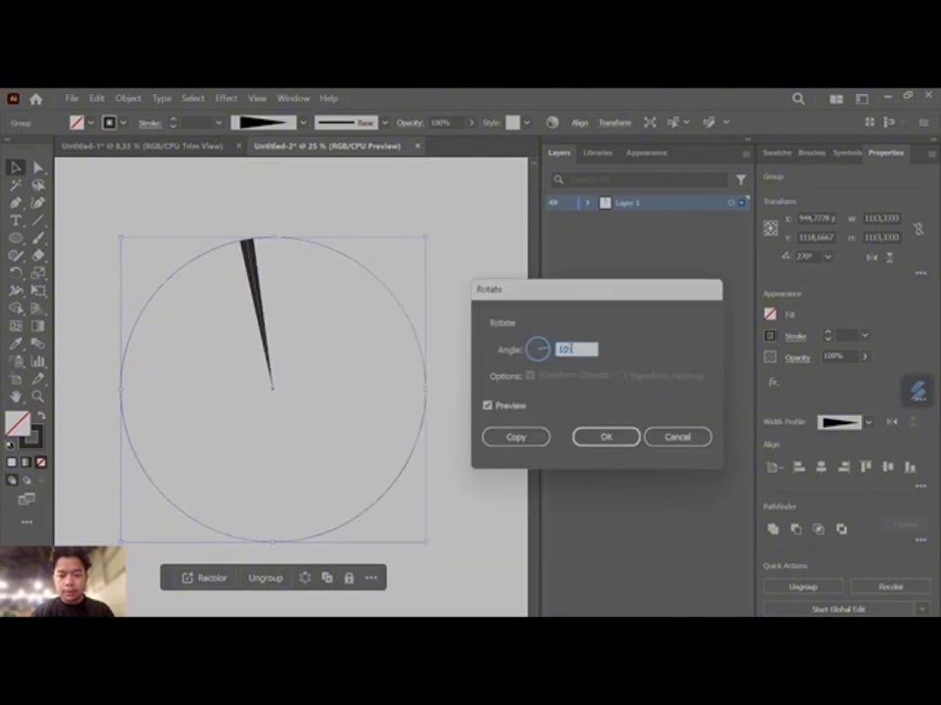
{"action": "left_click", "coordinate": [519, 443]}
- Repeat the rotated copy until the tapered lines fill the whole circle, and deselect the artwork
{"action": "key", "text": "ctrl"}
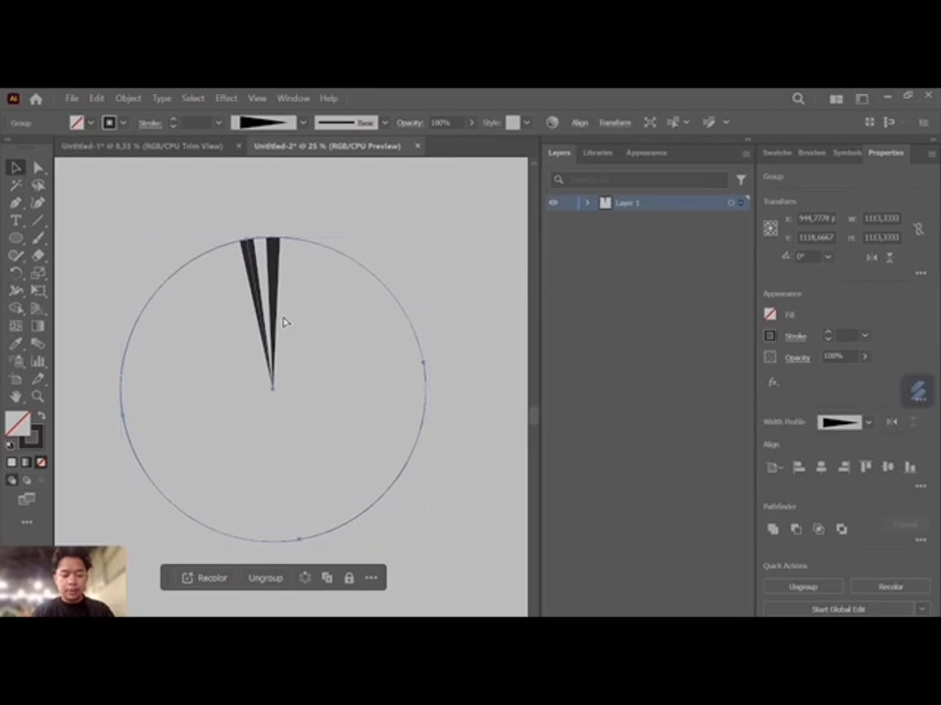
{"action": "key", "text": "ctrl+d"}
{"action": "key", "text": "ctrl+d"}
{"action": "key", "text": "ctrl+d"}
{"action": "key", "text": "ctrl+d"}
{"action": "key", "text": "ctrl+d"}
{"action": "key", "text": "ctrl+d"}
{"action": "key", "text": "ctrl+d"}
{"action": "key", "text": "ctrl+d"}
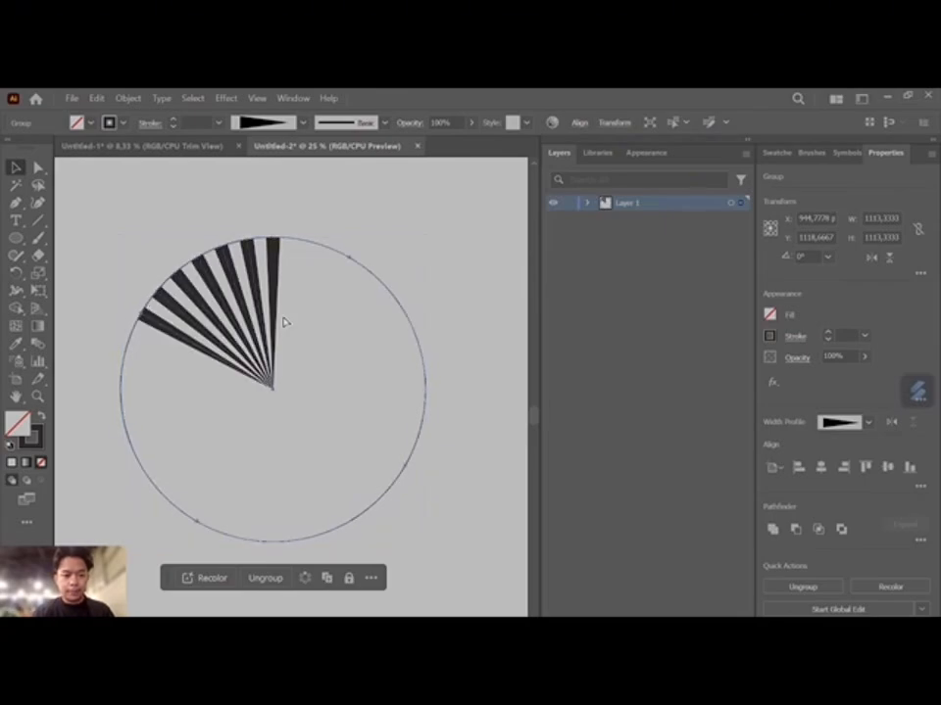
{"action": "key", "text": "ctrl+d"}
{"action": "key", "text": "ctrl+d"}
{"action": "key", "text": "ctrl+d"}
{"action": "key", "text": "ctrl+d"}
{"action": "key", "text": "ctrl+d"}
{"action": "key", "text": "ctrl+d"}
{"action": "key", "text": "ctrl+d"}
{"action": "key", "text": "ctrl+d"}
{"action": "key", "text": "ctrl+d"}
{"action": "key", "text": "ctrl+d"}
{"action": "key", "text": "ctrl+d"}
{"action": "key", "text": "ctrl+d"}
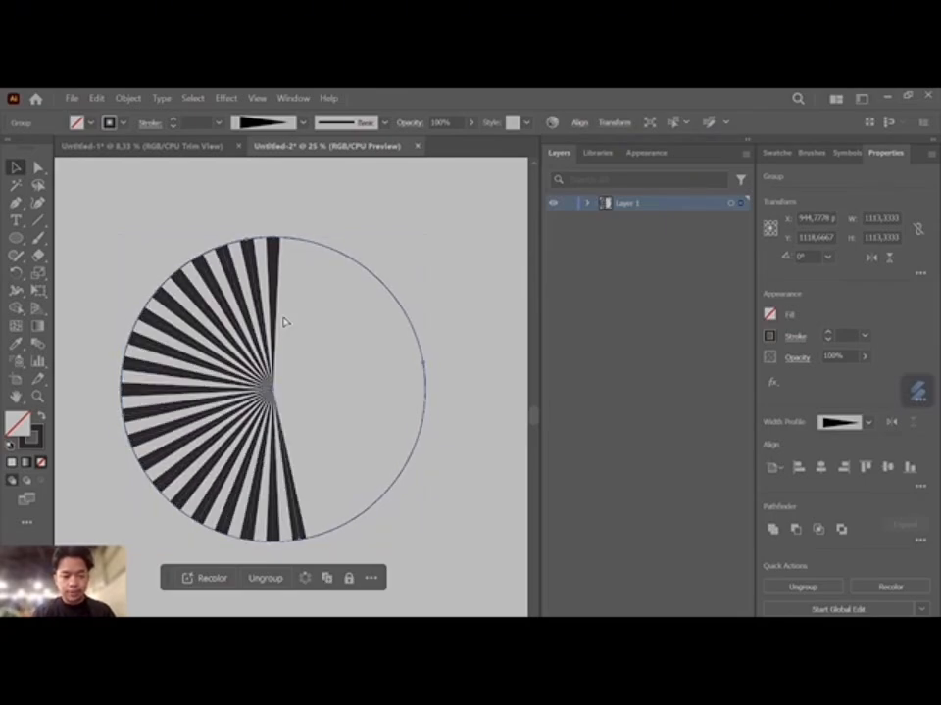
{"action": "key", "text": "ctrl+d"}
{"action": "key", "text": "ctrl+d"}
{"action": "key", "text": "ctrl+d"}
{"action": "key", "text": "ctrl+d"}
{"action": "key", "text": "ctrl+d"}
{"action": "key", "text": "ctrl+d"}
{"action": "key", "text": "ctrl+d"}
{"action": "key", "text": "ctrl+d"}
{"action": "key", "text": "ctrl+d"}
{"action": "key", "text": "ctrl+d"}
{"action": "key", "text": "ctrl+d"}
{"action": "key", "text": "ctrl+d"}
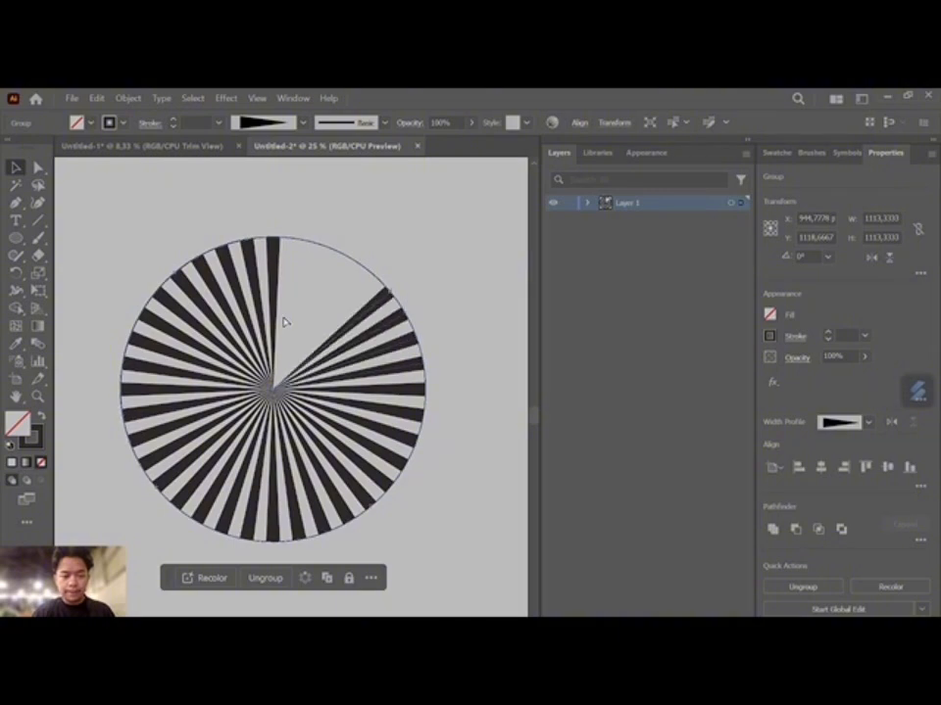
{"action": "key", "text": "ctrl+d"}
{"action": "key", "text": "ctrl+d"}
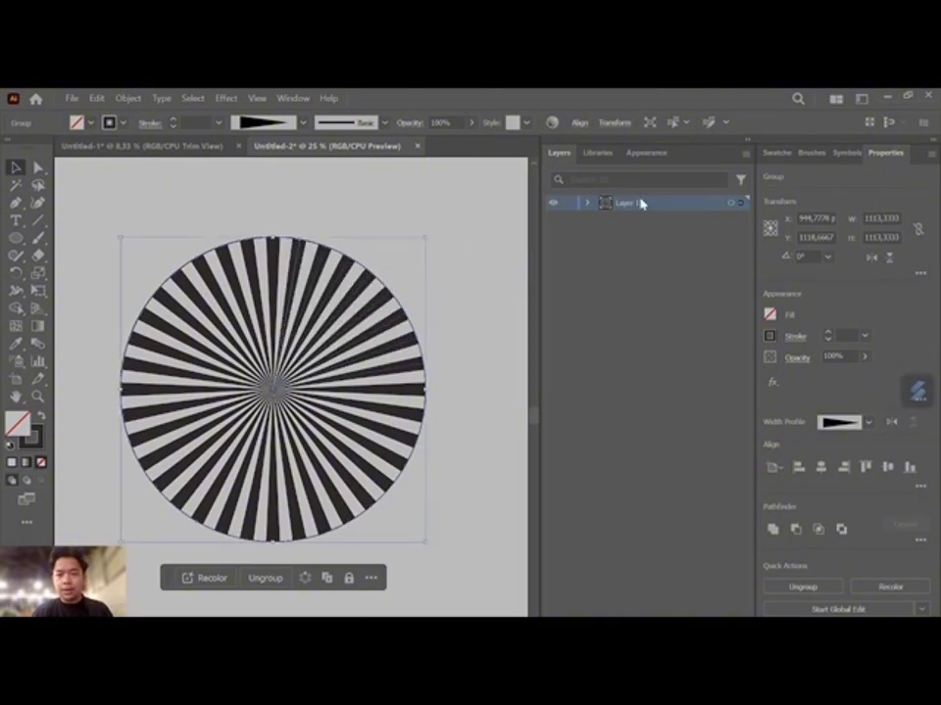
{"action": "left_click", "coordinate": [479, 193]}
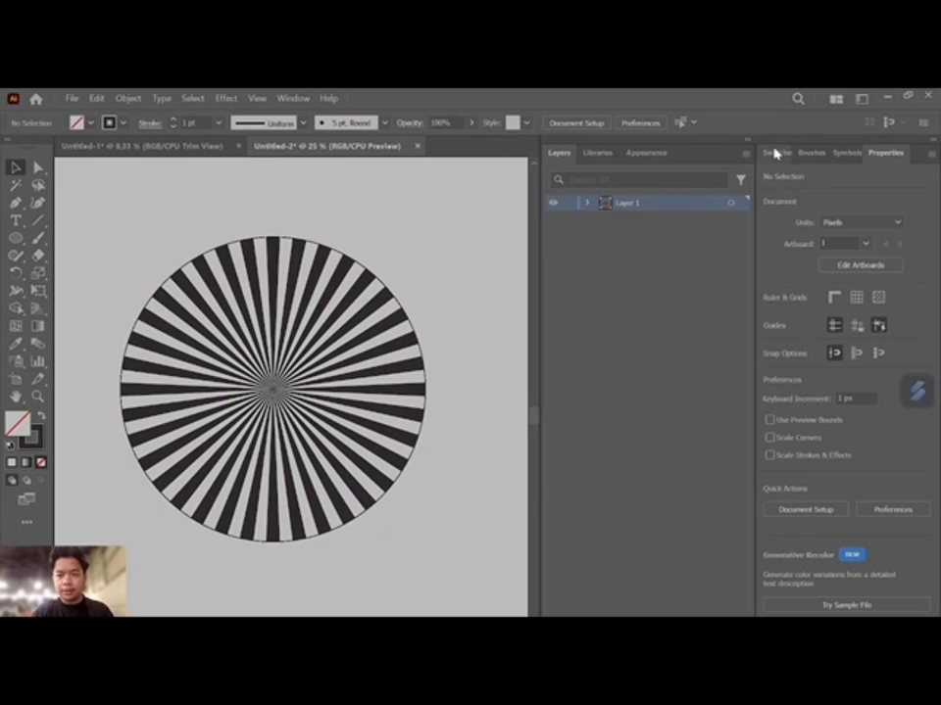
- Expand Layer 1 and every group in it so that each group's line and ellipse are listed
{"action": "left_click", "coordinate": [588, 203]}
{"action": "left_click", "coordinate": [606, 218]}
{"action": "left_click", "coordinate": [605, 265]}
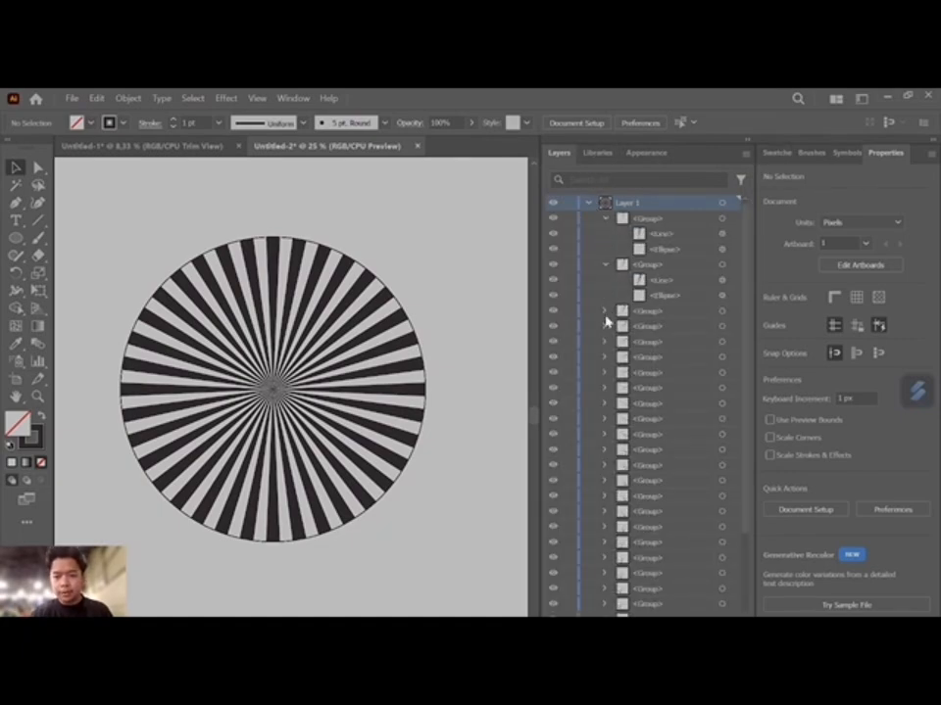
{"action": "left_click", "coordinate": [605, 311]}
{"action": "left_click", "coordinate": [605, 356]}
{"action": "left_click", "coordinate": [604, 403]}
{"action": "left_click", "coordinate": [605, 450]}
{"action": "left_click", "coordinate": [605, 497]}
{"action": "scroll", "coordinate": [606, 498], "scroll_direction": "down", "scroll_amount": 4}
{"action": "left_click", "coordinate": [606, 359]}
{"action": "scroll", "coordinate": [608, 365], "scroll_direction": "down", "scroll_amount": 3}
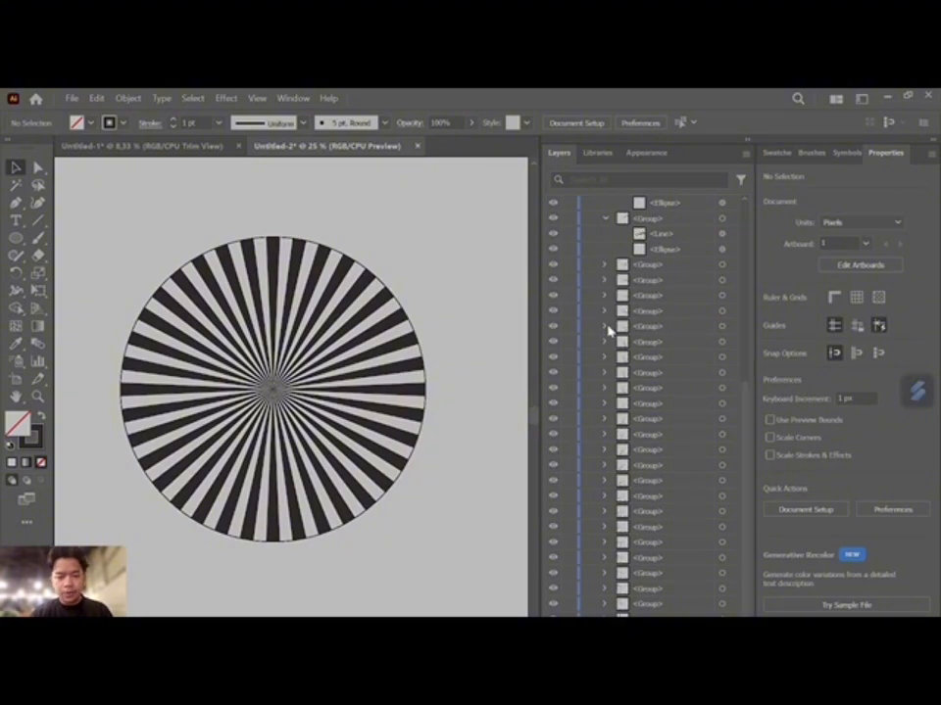
{"action": "left_click", "coordinate": [604, 264]}
{"action": "left_click", "coordinate": [604, 310]}
{"action": "left_click", "coordinate": [606, 358]}
{"action": "left_click", "coordinate": [605, 404]}
{"action": "left_click", "coordinate": [605, 450]}
{"action": "left_click", "coordinate": [604, 497]}
{"action": "scroll", "coordinate": [605, 490], "scroll_direction": "down", "scroll_amount": 2}
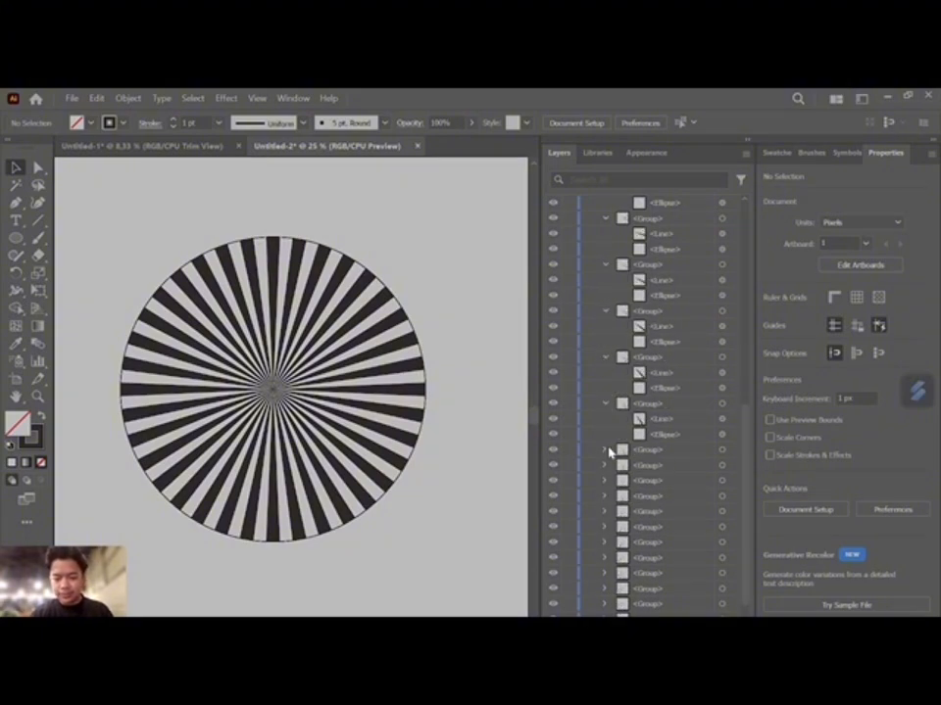
{"action": "left_click", "coordinate": [606, 450]}
{"action": "scroll", "coordinate": [604, 431], "scroll_direction": "down", "scroll_amount": 3}
{"action": "left_click", "coordinate": [604, 362]}
{"action": "scroll", "coordinate": [604, 376], "scroll_direction": "down", "scroll_amount": 2}
{"action": "left_click", "coordinate": [605, 377]}
{"action": "left_click", "coordinate": [605, 390]}
{"action": "left_click", "coordinate": [604, 406]}
{"action": "left_click", "coordinate": [605, 422]}
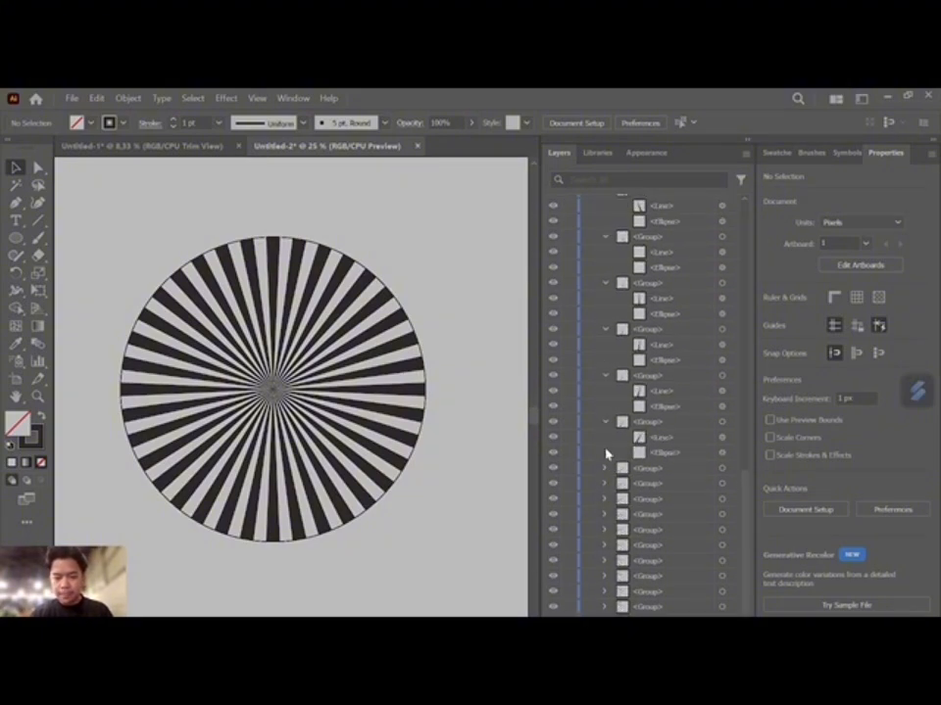
{"action": "left_click", "coordinate": [604, 468]}
{"action": "scroll", "coordinate": [604, 461], "scroll_direction": "down", "scroll_amount": 2}
{"action": "left_click", "coordinate": [604, 455]}
{"action": "scroll", "coordinate": [605, 460], "scroll_direction": "down", "scroll_amount": 1}
{"action": "left_click", "coordinate": [605, 469]}
{"action": "left_click", "coordinate": [604, 484]}
{"action": "left_click", "coordinate": [604, 500]}
{"action": "left_click", "coordinate": [606, 515]}
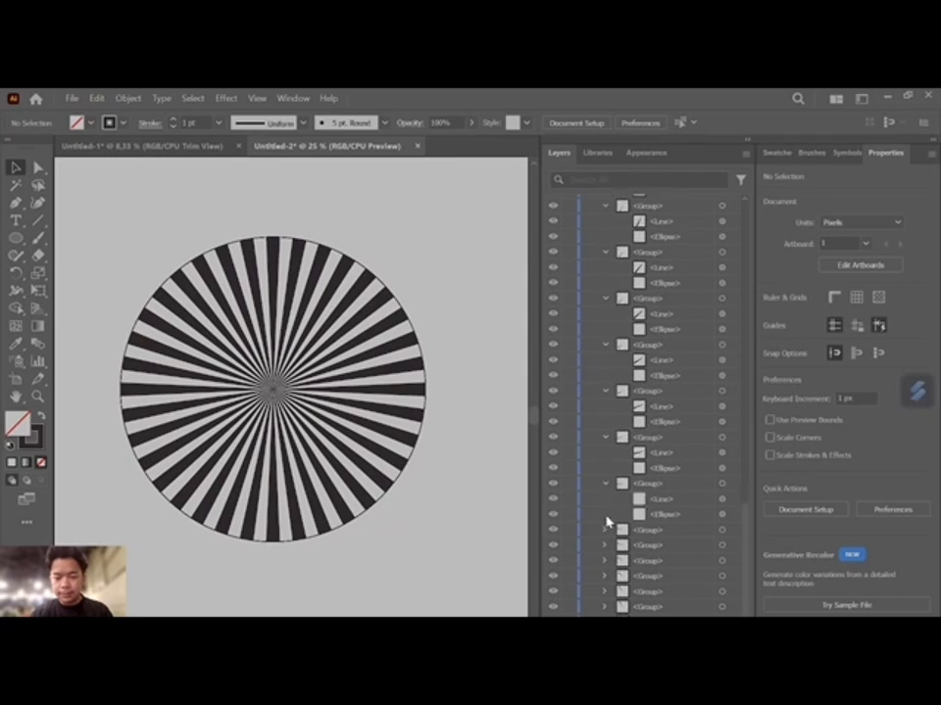
{"action": "left_click", "coordinate": [605, 530]}
{"action": "scroll", "coordinate": [605, 539], "scroll_direction": "down", "scroll_amount": 1}
{"action": "left_click", "coordinate": [604, 545]}
{"action": "scroll", "coordinate": [605, 551], "scroll_direction": "down", "scroll_amount": 1}
{"action": "left_click", "coordinate": [604, 561]}
{"action": "left_click", "coordinate": [604, 608]}
{"action": "scroll", "coordinate": [602, 584], "scroll_direction": "down", "scroll_amount": 3}
{"action": "left_click", "coordinate": [604, 562]}
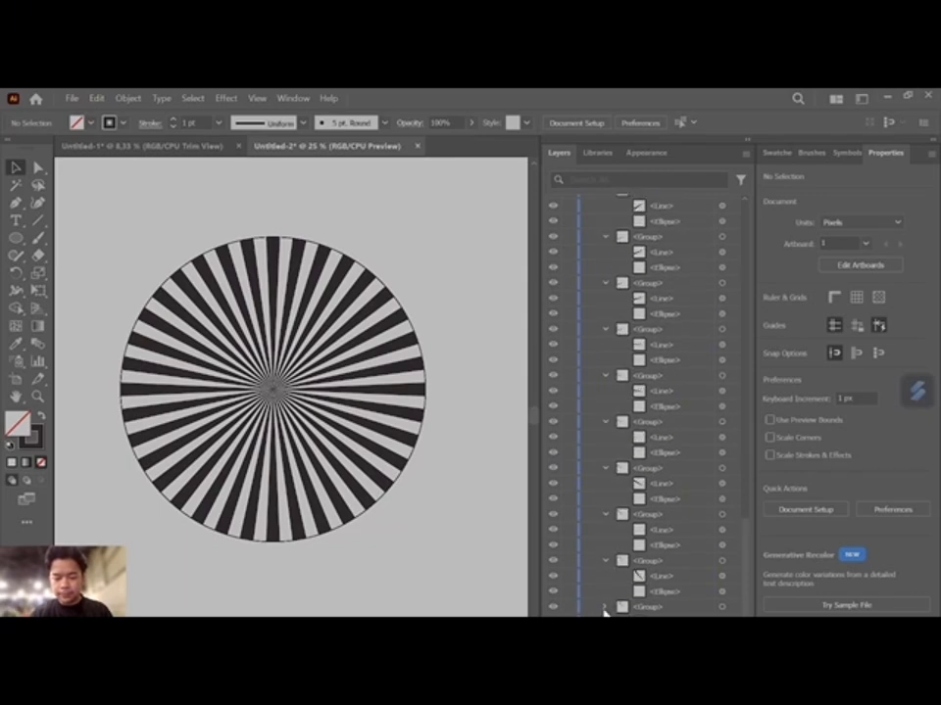
{"action": "left_click", "coordinate": [605, 607]}
{"action": "scroll", "coordinate": [606, 611], "scroll_direction": "down", "scroll_amount": 1}
{"action": "left_click", "coordinate": [605, 623]}
{"action": "left_click", "coordinate": [604, 637]}
- Select the ellipses in the first nine groups of Layer 1 and delete them, keeping the lines
{"action": "left_click_drag", "start_coordinate": [745, 616], "coordinate": [767, 294]}
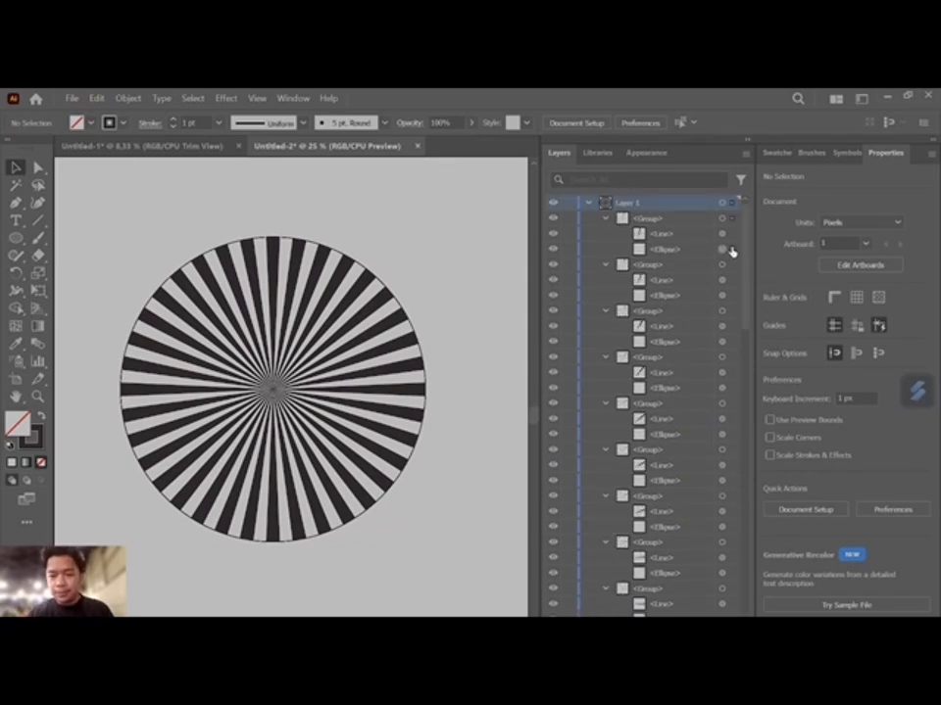
{"action": "left_click", "coordinate": [731, 251]}
{"action": "left_click", "coordinate": [731, 296], "text": "shift"}
{"action": "left_click", "coordinate": [732, 343], "text": "shift"}
{"action": "left_click", "coordinate": [732, 389], "text": "shift"}
{"action": "left_click", "coordinate": [732, 435], "text": "shift"}
{"action": "left_click", "coordinate": [731, 483], "text": "shift"}
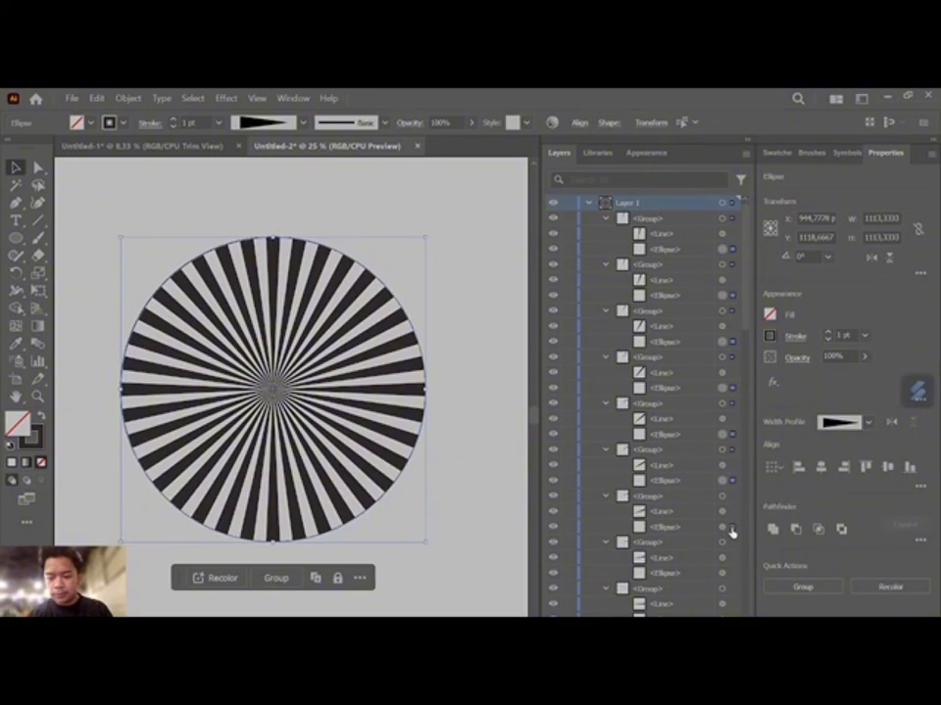
{"action": "left_click", "coordinate": [732, 529], "text": "shift"}
{"action": "left_click", "coordinate": [732, 575], "text": "shift"}
{"action": "left_click", "coordinate": [732, 614], "text": "shift"}
{"action": "key", "text": "Delete"}
- Select and delete the ellipses in the next eight groups of the layer, keeping their lines
{"action": "scroll", "coordinate": [726, 279], "scroll_direction": "down", "scroll_amount": 8}
{"action": "scroll", "coordinate": [730, 300], "scroll_direction": "up", "scroll_amount": 3}
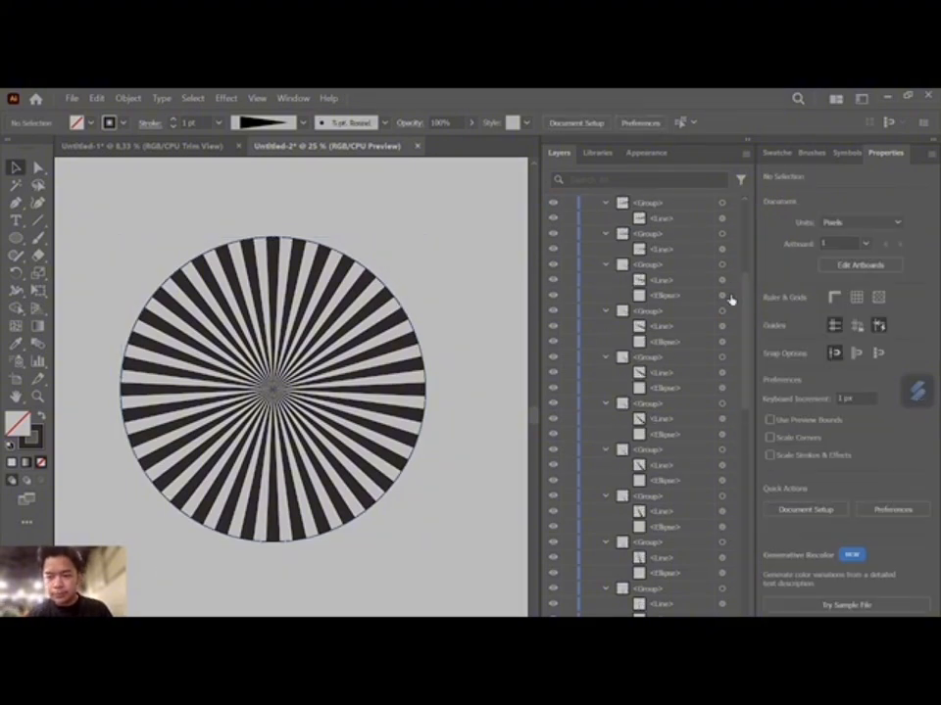
{"action": "left_click", "coordinate": [730, 296]}
{"action": "left_click", "coordinate": [732, 342], "text": "shift"}
{"action": "left_click", "coordinate": [732, 388], "text": "shift"}
{"action": "left_click", "coordinate": [732, 434], "text": "shift"}
{"action": "left_click", "coordinate": [731, 480], "text": "shift"}
{"action": "left_click", "coordinate": [732, 526], "text": "shift"}
{"action": "left_click", "coordinate": [732, 573], "text": "shift"}
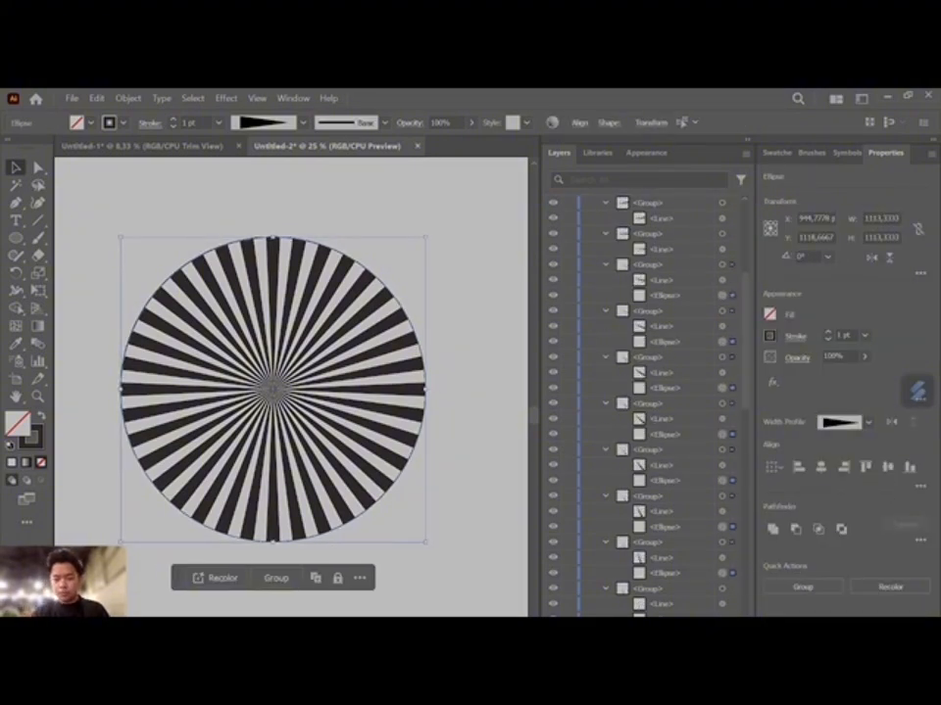
{"action": "left_click", "coordinate": [732, 614], "text": "shift"}
{"action": "key", "text": "Delete"}
- Continue down the layer, deleting the ellipses from the following batch of groups, starting with the first that still has one
{"action": "scroll", "coordinate": [732, 324], "scroll_direction": "down", "scroll_amount": 5}
{"action": "left_click", "coordinate": [732, 311]}
{"action": "left_click", "coordinate": [732, 359], "text": "shift"}
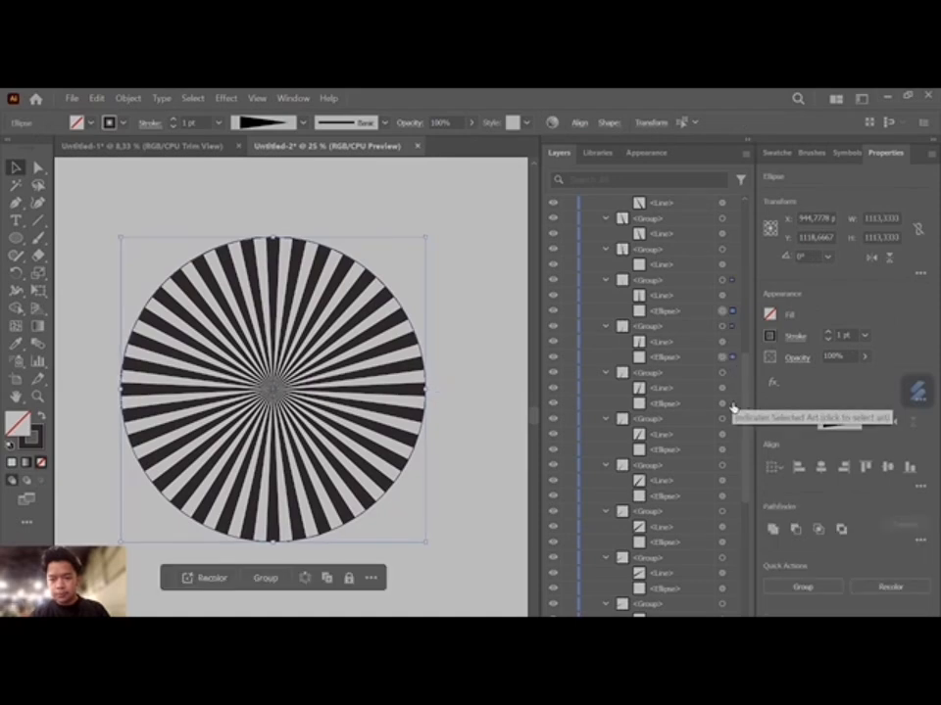
{"action": "left_click", "coordinate": [731, 404], "text": "shift"}
{"action": "left_click", "coordinate": [732, 449], "text": "shift"}
{"action": "left_click", "coordinate": [732, 496], "text": "shift"}
{"action": "left_click", "coordinate": [733, 633], "text": "shift"}
{"action": "key", "text": "Delete"}
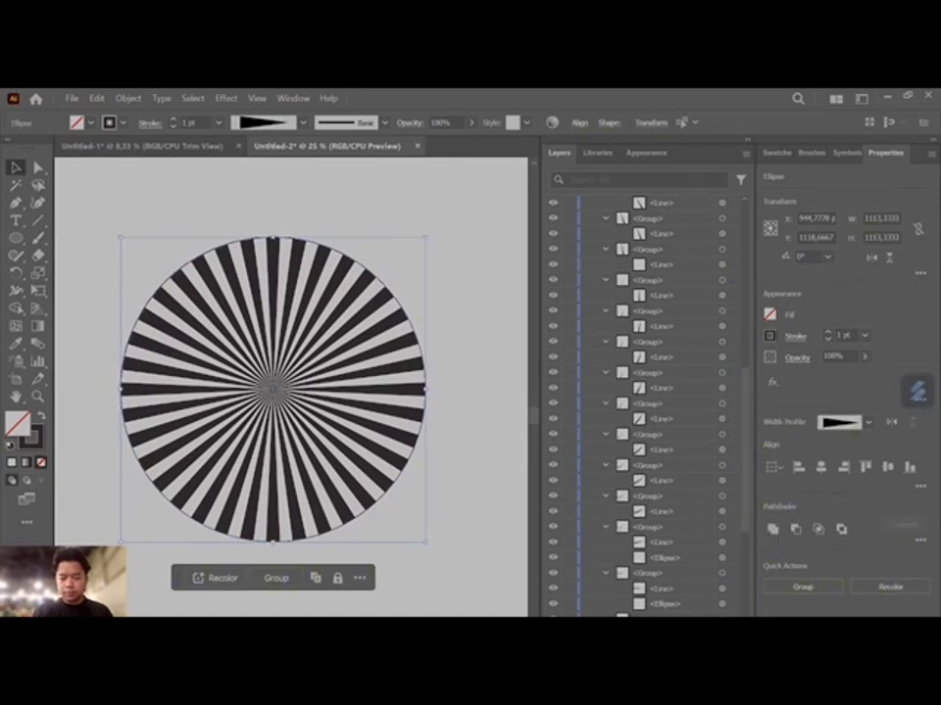
- Delete the ellipses from four more consecutive groups in the lower part of the layer
{"action": "scroll", "coordinate": [733, 564], "scroll_direction": "down", "scroll_amount": 5}
{"action": "left_click", "coordinate": [733, 358]}
{"action": "left_click", "coordinate": [733, 403], "text": "shift"}
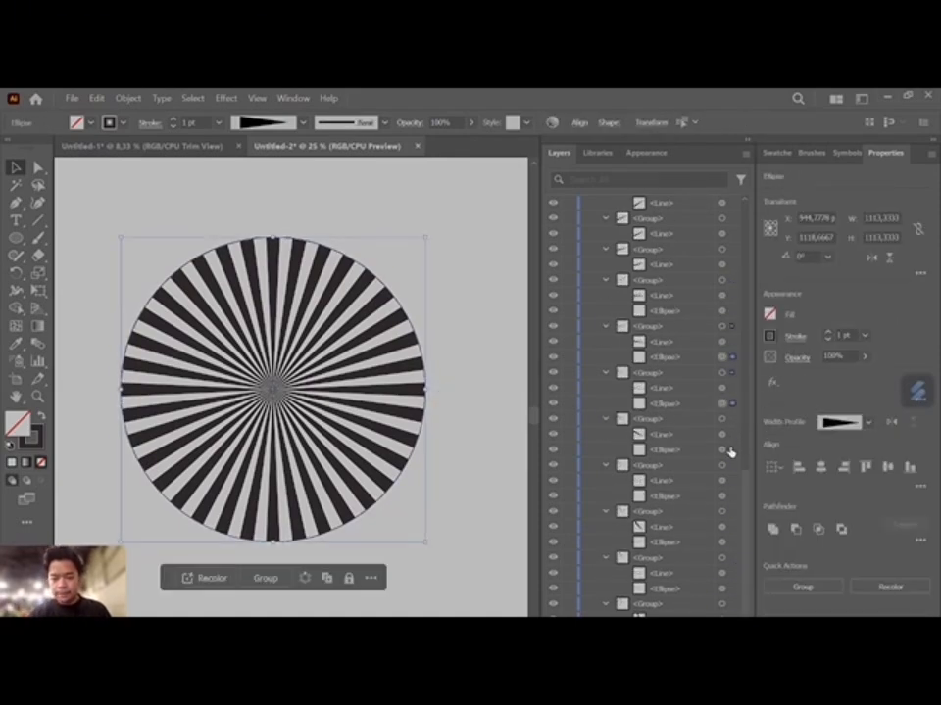
{"action": "left_click", "coordinate": [732, 450], "text": "shift"}
{"action": "left_click", "coordinate": [733, 497], "text": "shift"}
{"action": "key", "text": "Delete"}
- Delete the ellipses left in the last groups at the end of the layer
{"action": "left_click", "coordinate": [730, 500]}
{"action": "left_click", "coordinate": [733, 544], "text": "shift"}
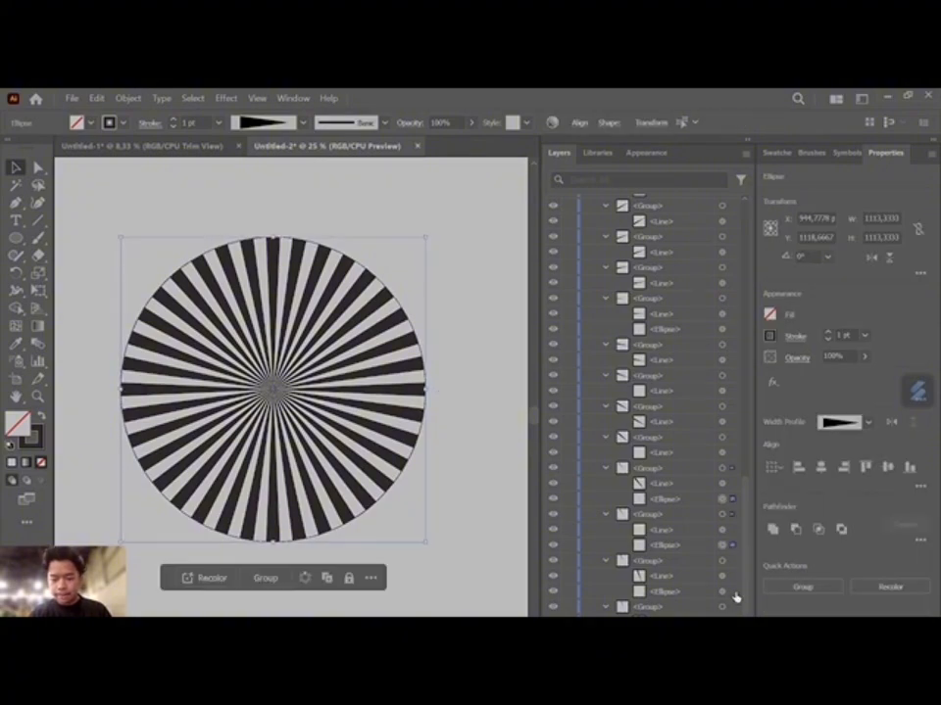
{"action": "key", "text": "Delete"}
{"action": "left_click", "coordinate": [726, 393]}
{"action": "key", "text": "Delete"}
{"action": "scroll", "coordinate": [727, 395], "scroll_direction": "up", "scroll_amount": 10}
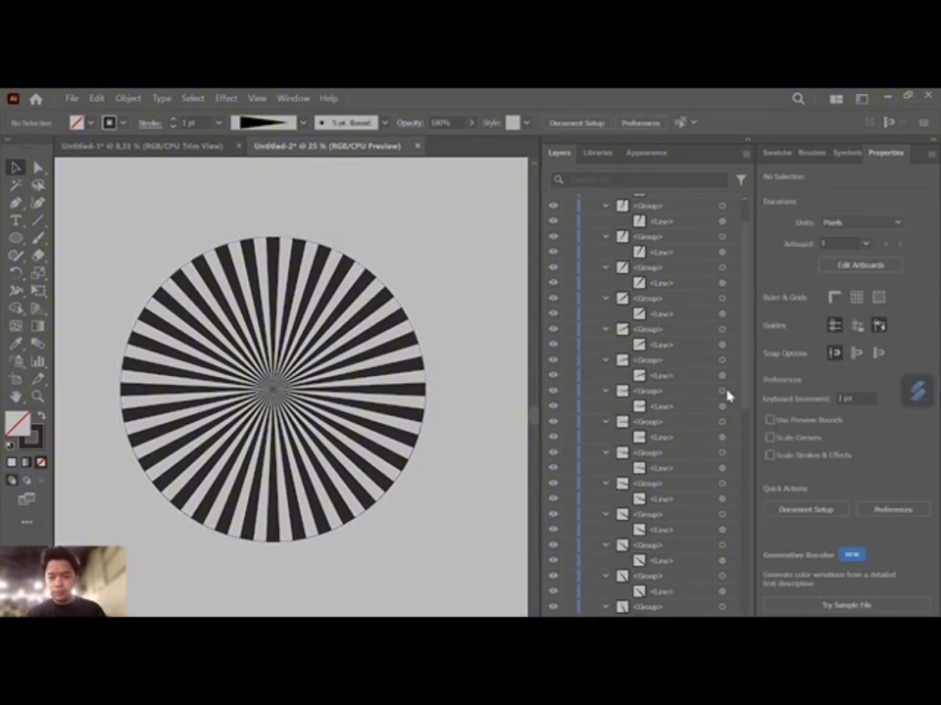
- Select and delete the leftover group that still holds the circle outline around the sunburst
{"action": "left_click", "coordinate": [591, 205]}
{"action": "left_click", "coordinate": [591, 205]}
{"action": "scroll", "coordinate": [686, 412], "scroll_direction": "down", "scroll_amount": 5}
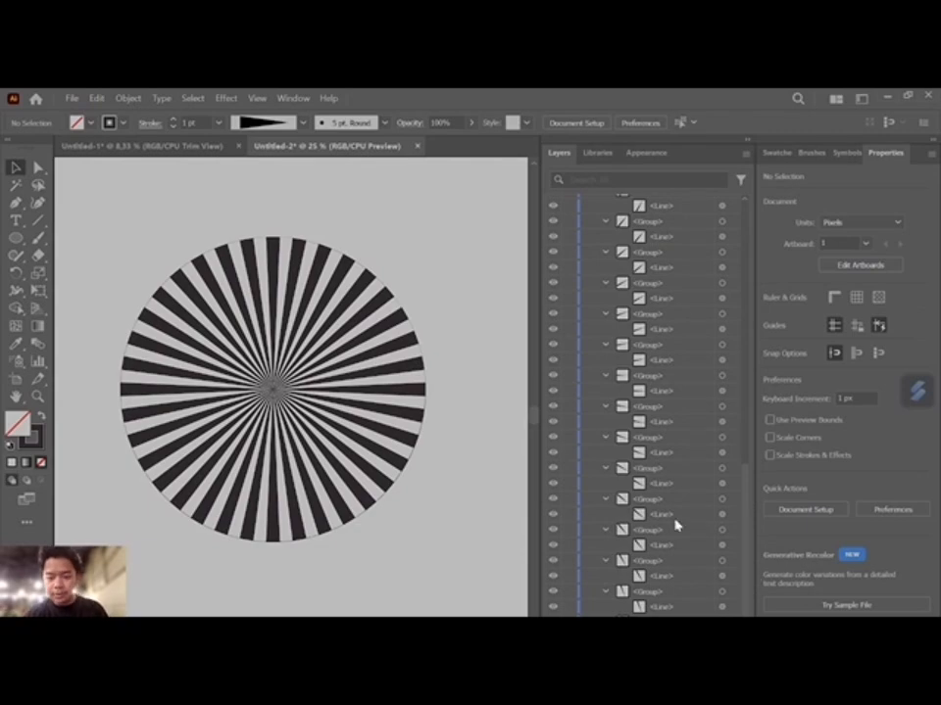
{"action": "left_click", "coordinate": [403, 368]}
{"action": "scroll", "coordinate": [662, 384], "scroll_direction": "down", "scroll_amount": 1}
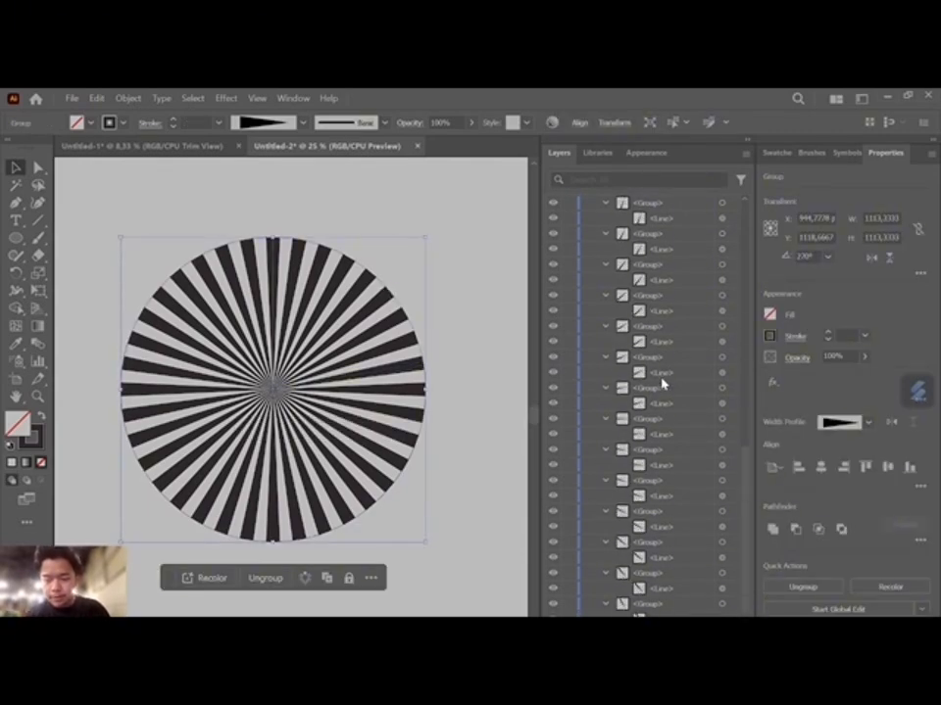
{"action": "scroll", "coordinate": [663, 384], "scroll_direction": "down", "scroll_amount": 1}
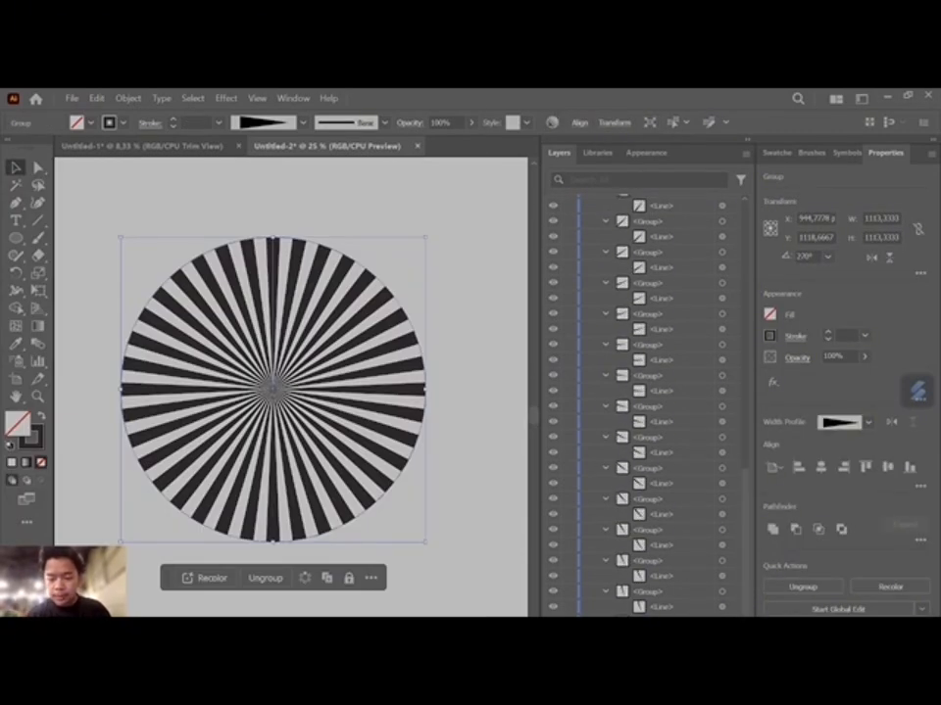
{"action": "key", "text": "Delete"}
- Select all the remaining ray groups and combine them into a single group
{"action": "left_click", "coordinate": [167, 203]}
{"action": "key", "text": "ctrl+a"}
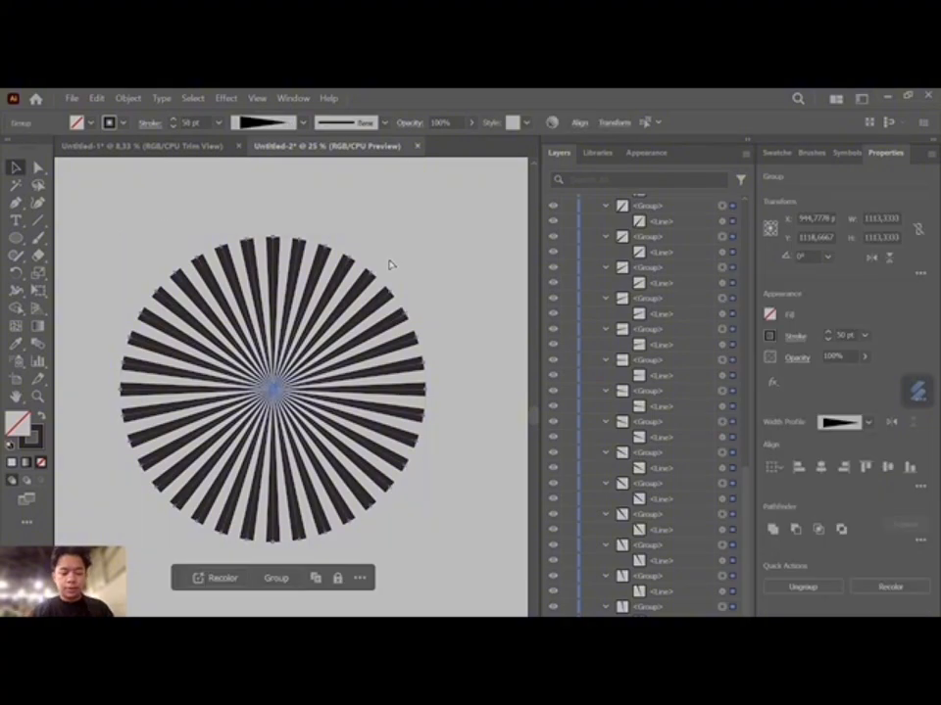
{"action": "key", "text": "ctrl+g"}
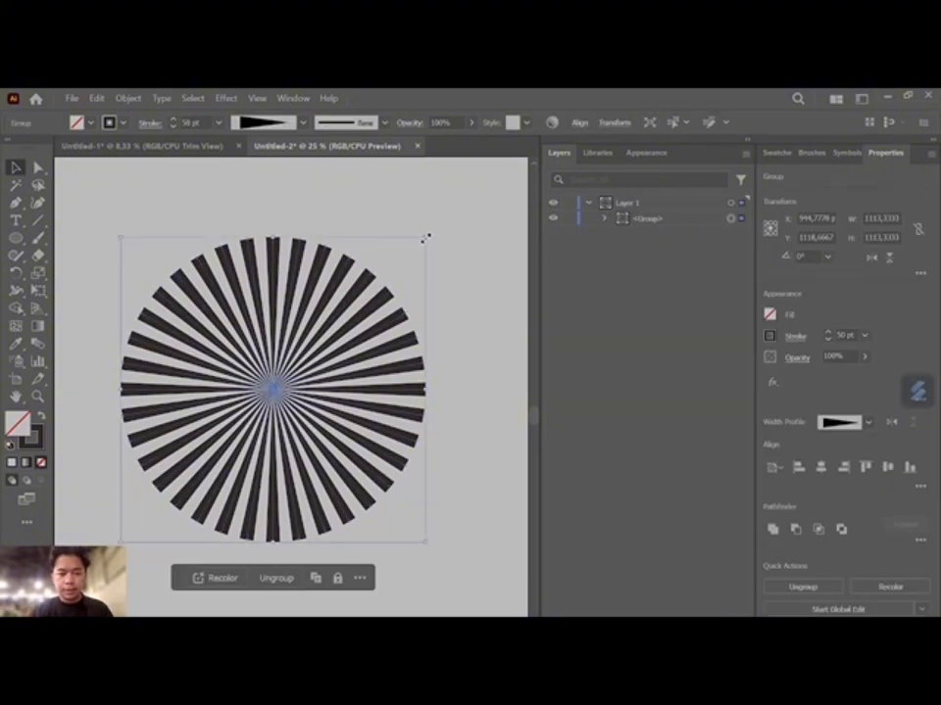
- Apply a horizontal Twist warp effect to the grouped sunburst, entering a bend of 120%
{"action": "left_click", "coordinate": [224, 98]}
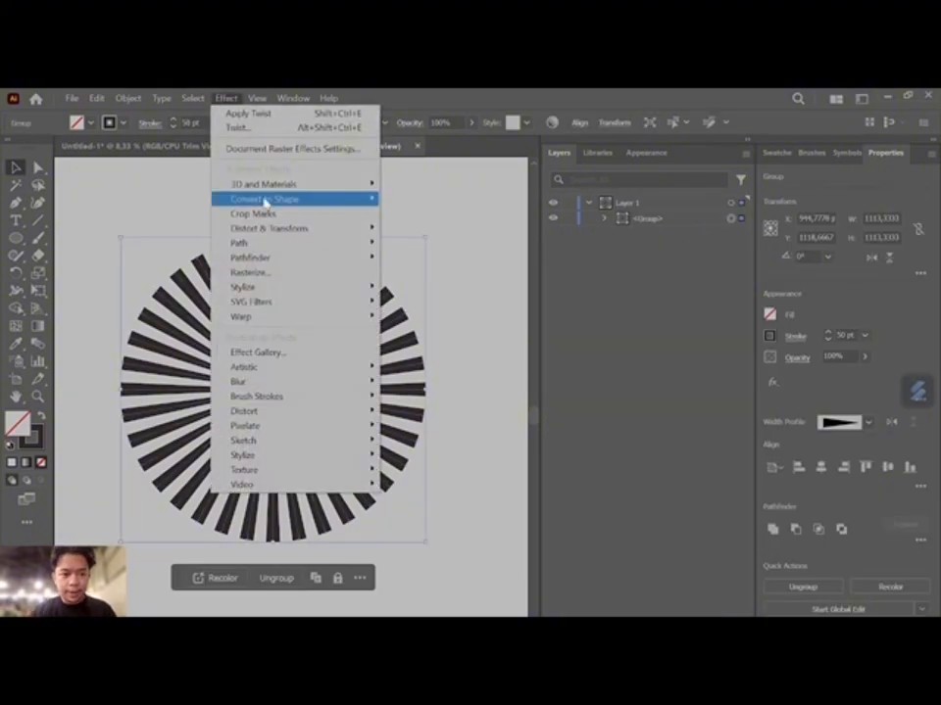
{"action": "mouse_move", "coordinate": [267, 186]}
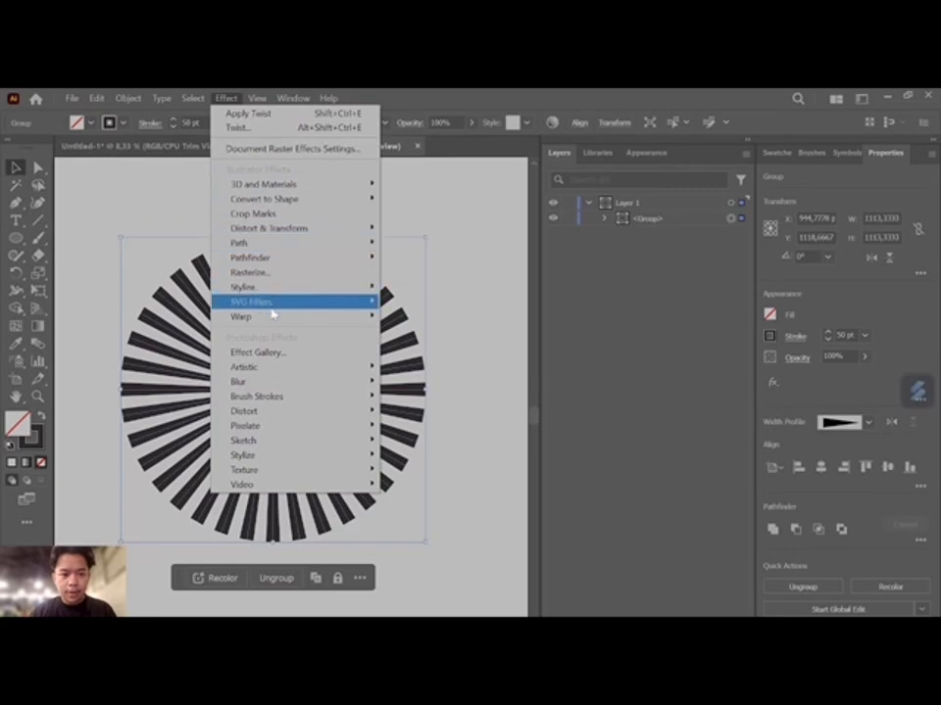
{"action": "mouse_move", "coordinate": [271, 316]}
{"action": "left_click", "coordinate": [464, 557]}
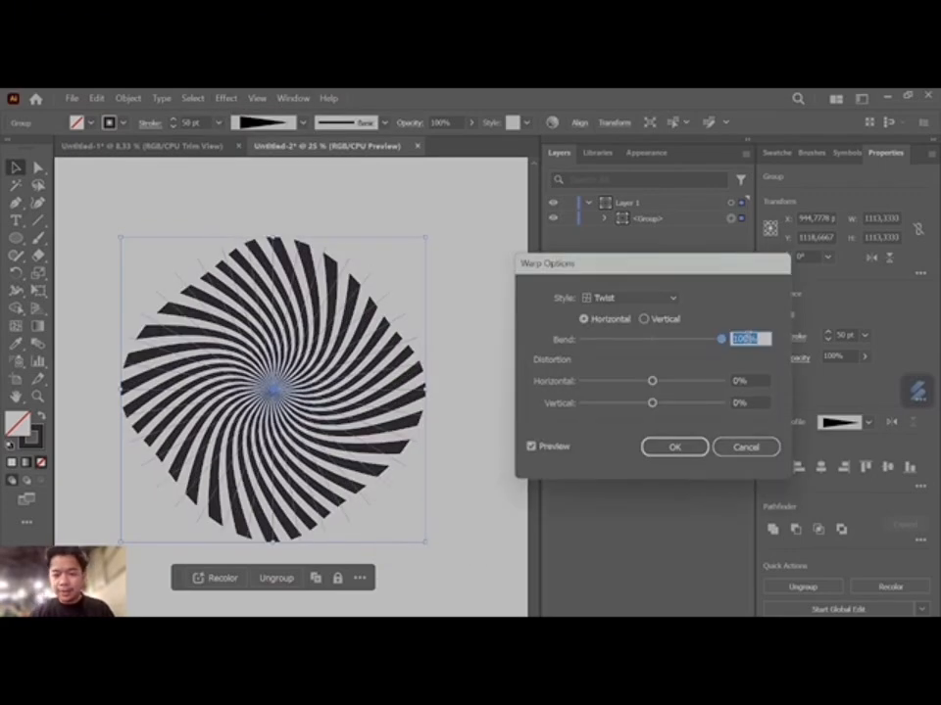
{"action": "left_click", "coordinate": [750, 337]}
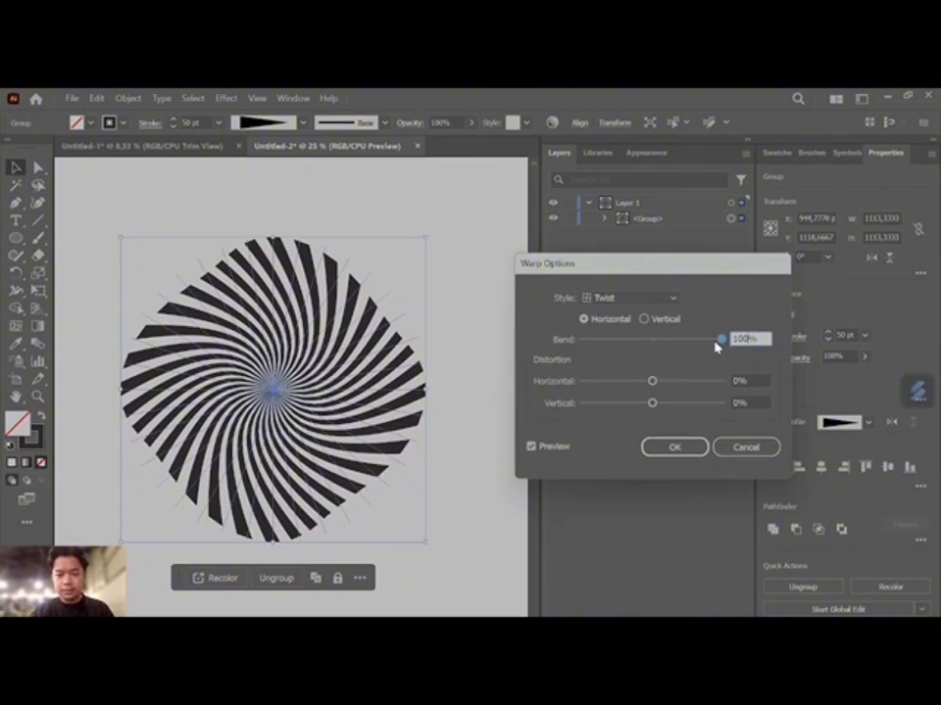
{"action": "type", "text": "120"}
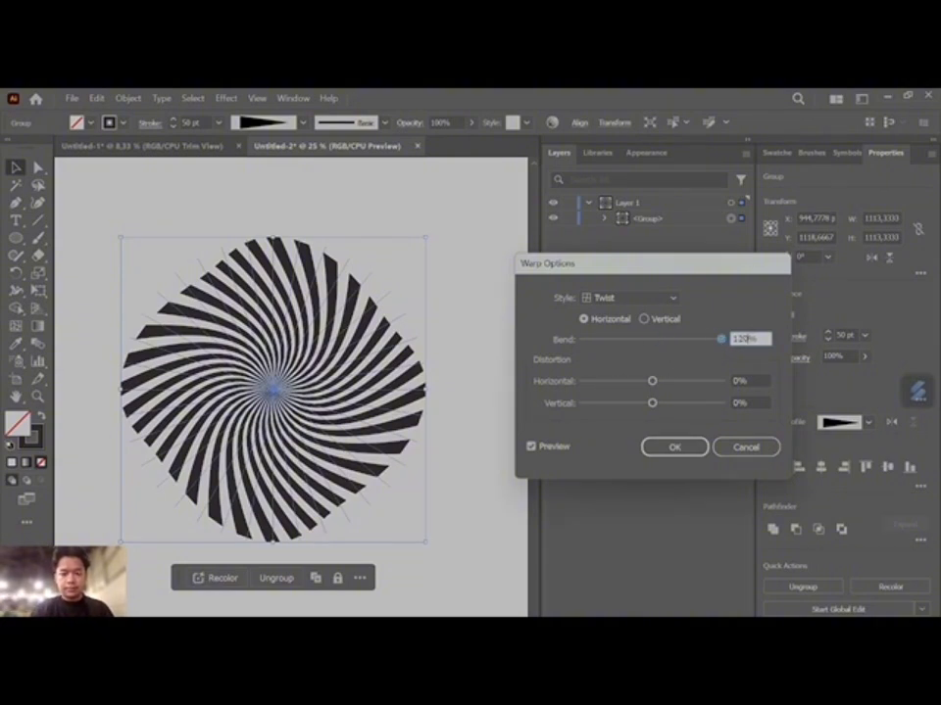
{"action": "left_click", "coordinate": [686, 448]}
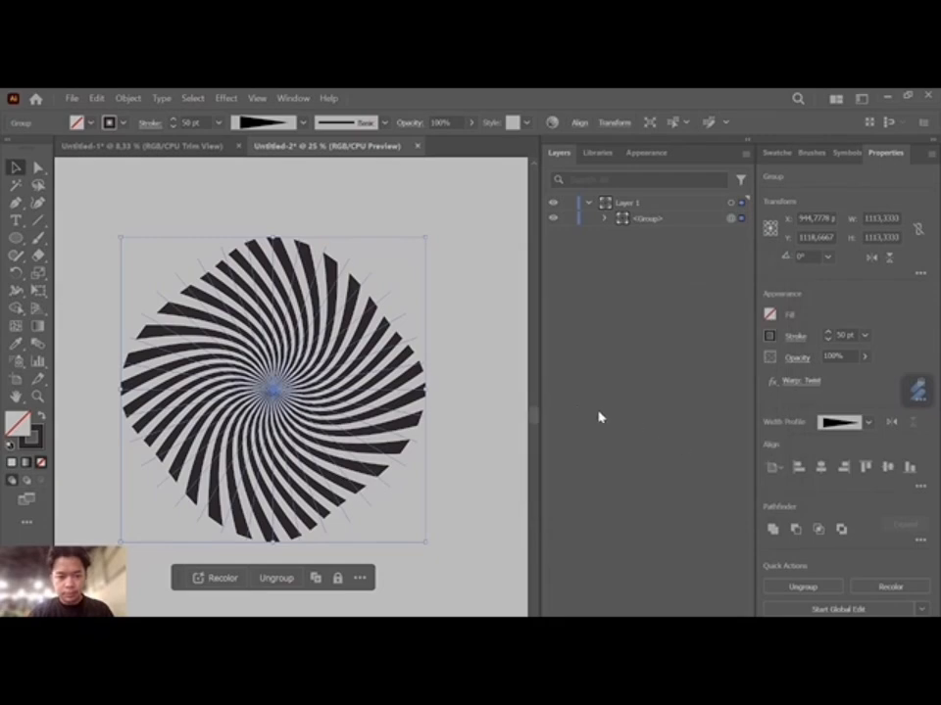
{"action": "left_click", "coordinate": [475, 314]}
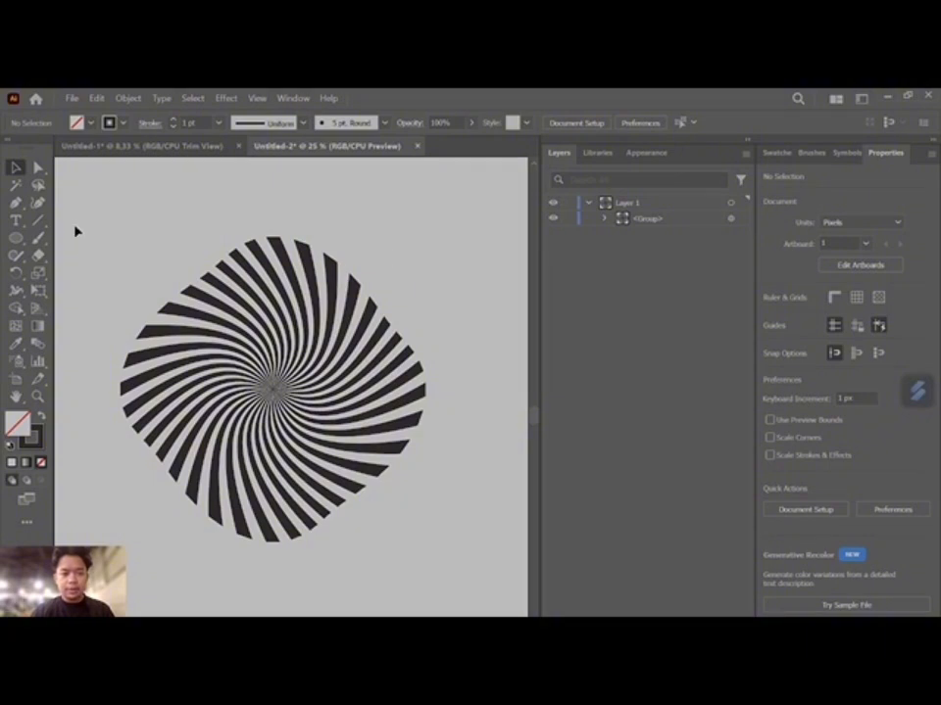
- Select the twisted sunburst group and enlarge it to about 1733 x 1894 px
{"action": "left_click_drag", "start_coordinate": [75, 232], "coordinate": [467, 542]}
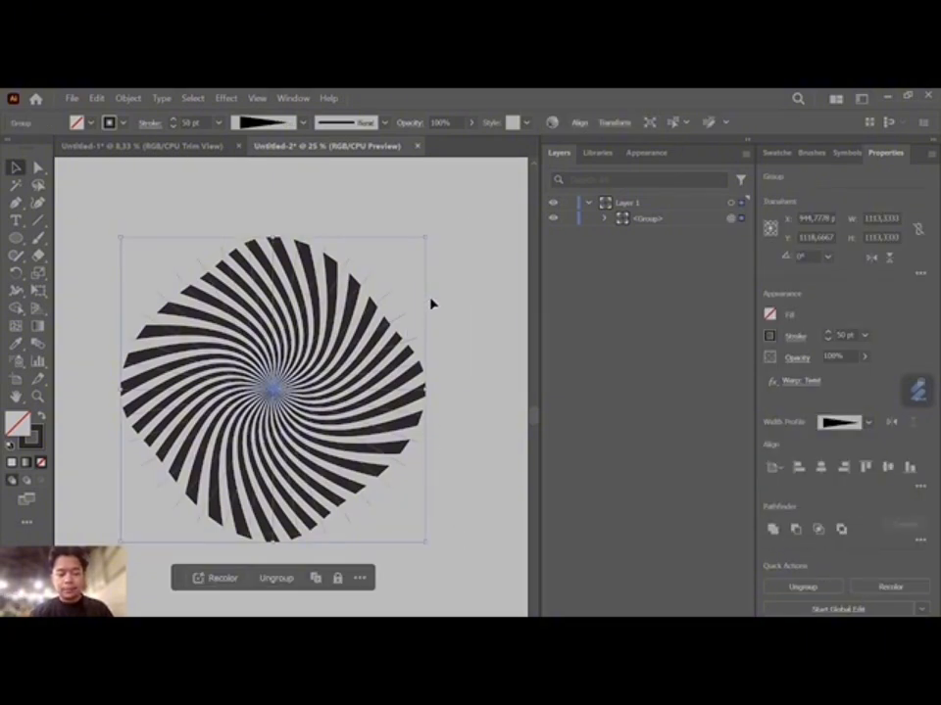
{"action": "scroll", "coordinate": [431, 304], "scroll_direction": "down", "scroll_amount": 2}
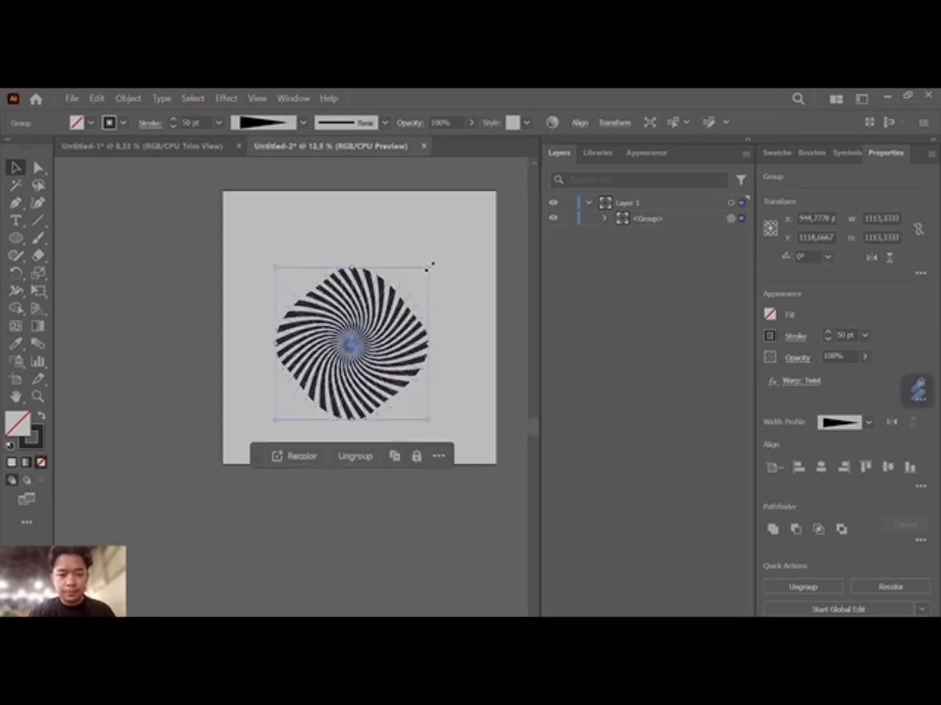
{"action": "left_click_drag", "start_coordinate": [429, 264], "coordinate": [342, 349]}
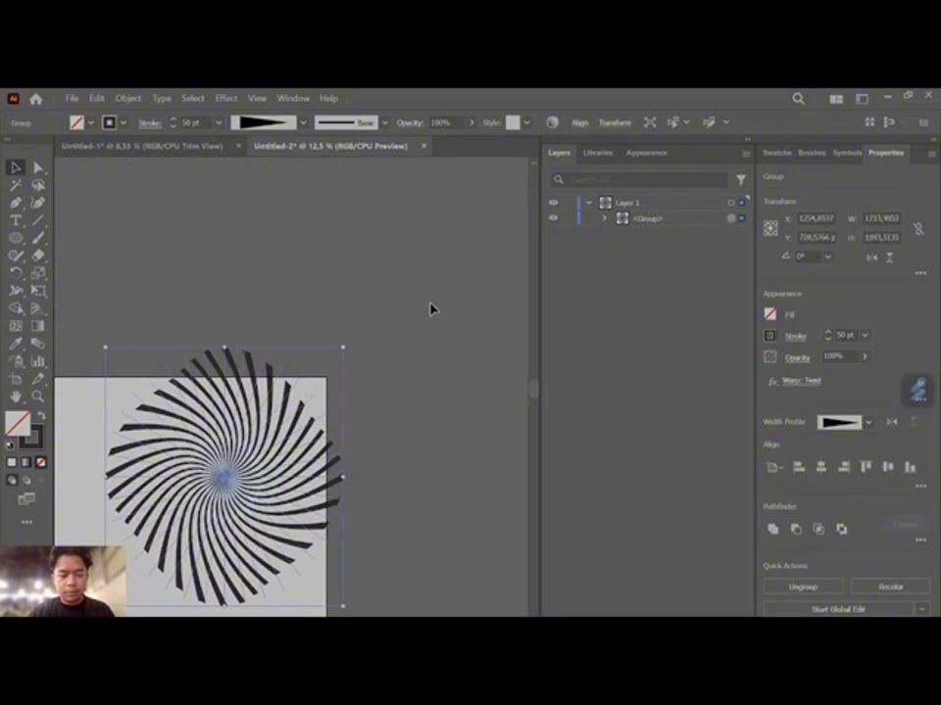
{"action": "scroll", "coordinate": [430, 308], "scroll_direction": "left", "scroll_amount": 4}
{"action": "scroll", "coordinate": [429, 308], "scroll_direction": "right", "scroll_amount": 2}
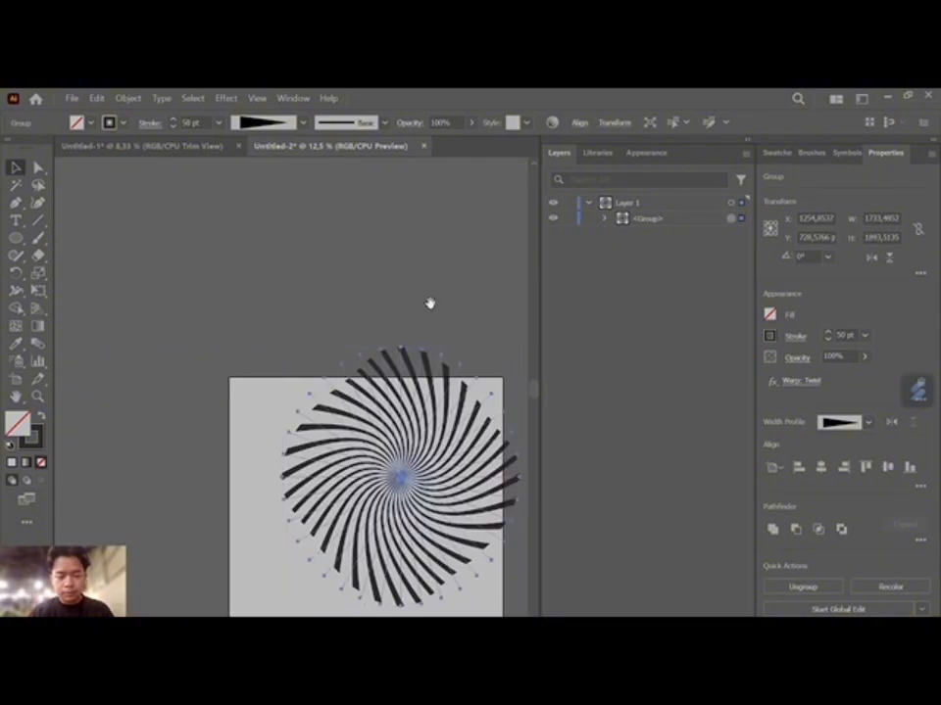
{"action": "scroll", "coordinate": [430, 304], "scroll_direction": "down", "scroll_amount": 2}
{"action": "scroll", "coordinate": [429, 302], "scroll_direction": "down", "scroll_amount": 3}
{"action": "scroll", "coordinate": [423, 304], "scroll_direction": "up", "scroll_amount": 3}
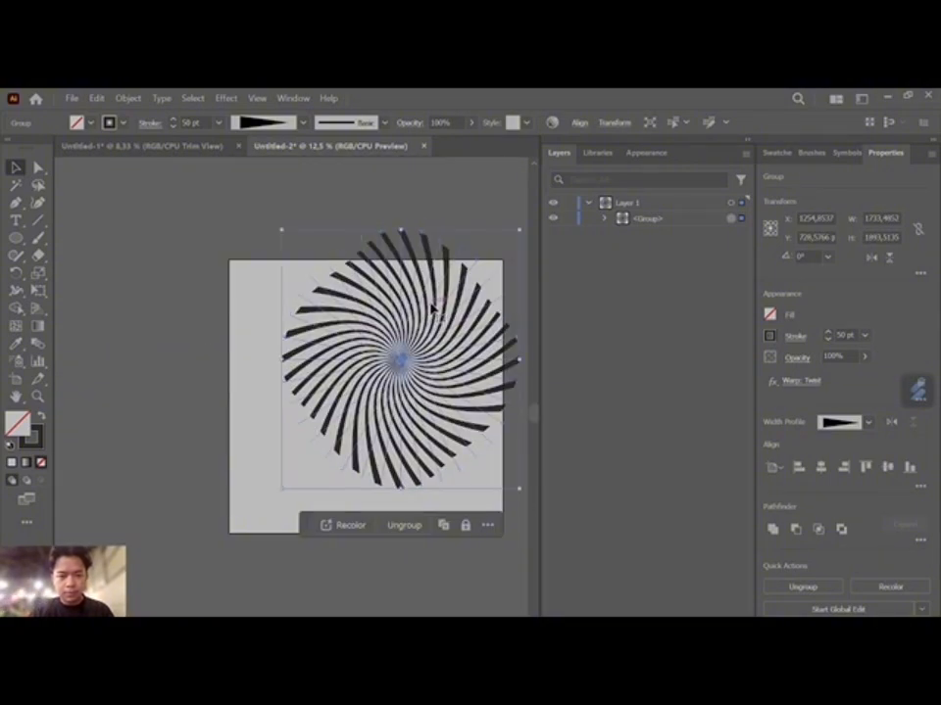
- Stretch the sunburst outward from its corners past the artboard edges, to about 2873 x 3077 px
{"action": "left_click_drag", "start_coordinate": [282, 230], "coordinate": [201, 249]}
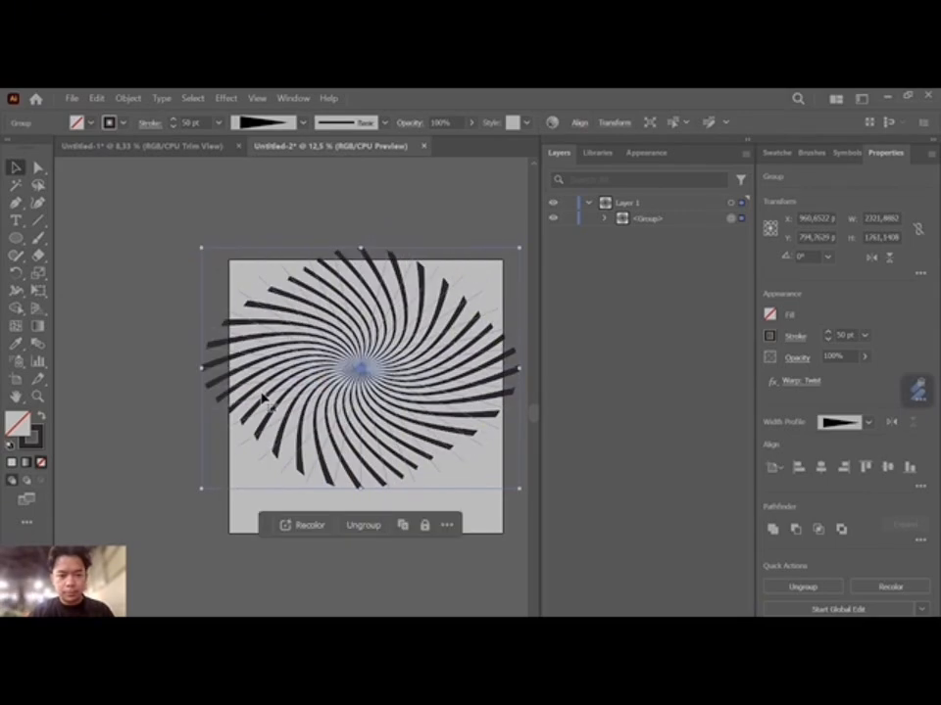
{"action": "left_click_drag", "start_coordinate": [202, 488], "coordinate": [218, 558]}
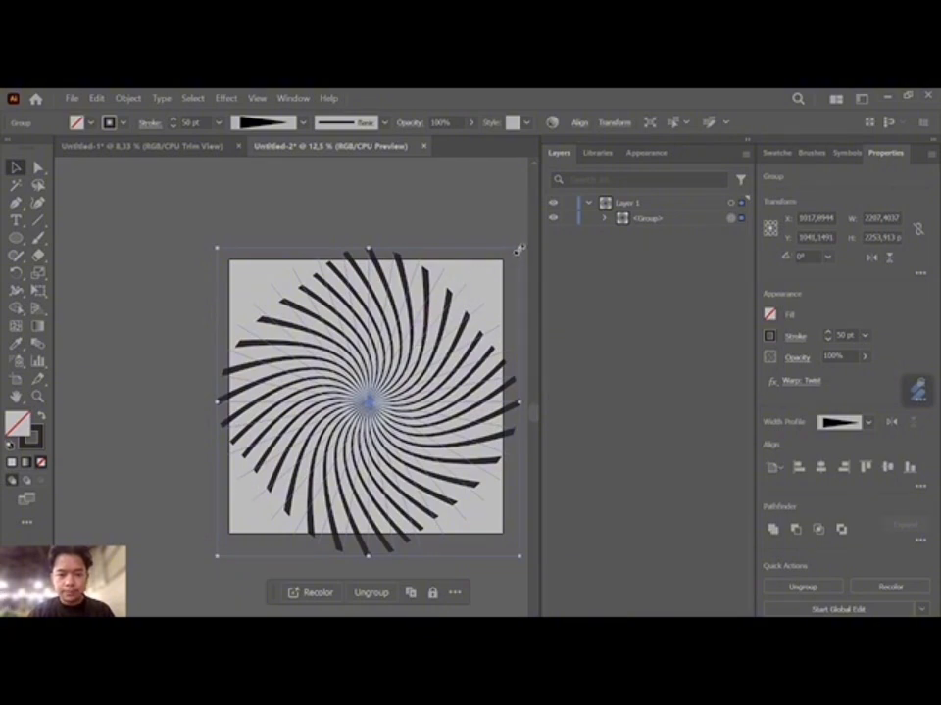
{"action": "left_click_drag", "start_coordinate": [519, 249], "coordinate": [415, 210]}
{"action": "scroll", "coordinate": [472, 274], "scroll_direction": "left", "scroll_amount": 3}
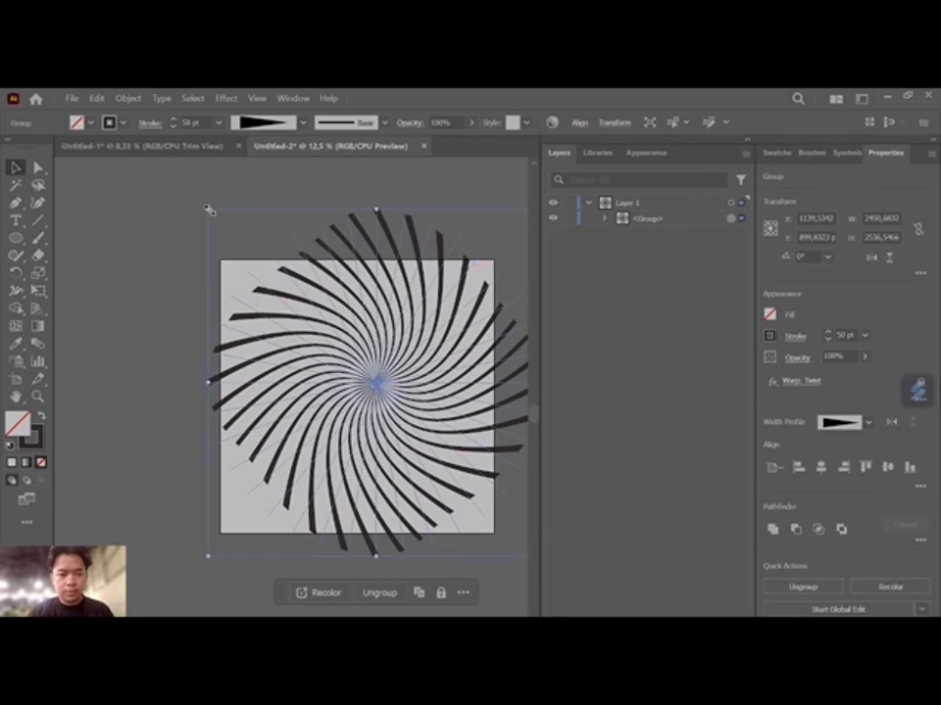
{"action": "left_click_drag", "start_coordinate": [207, 211], "coordinate": [156, 196]}
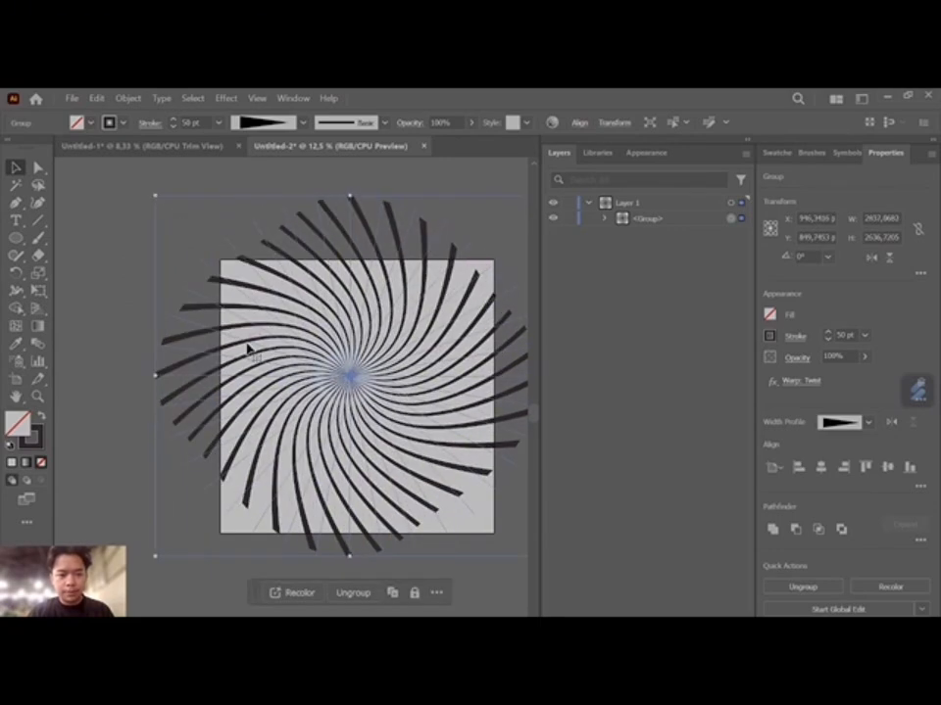
{"action": "left_click_drag", "start_coordinate": [154, 559], "coordinate": [150, 616]}
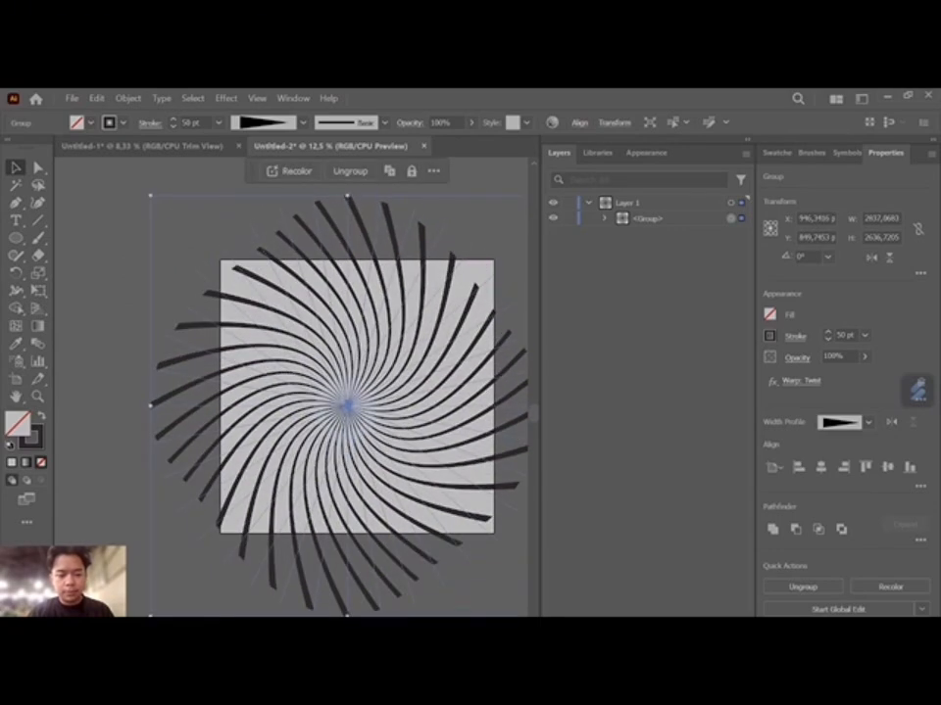
- Deselect the sunburst and switch to Trim View so only artwork inside the artboard is displayed
{"action": "left_click", "coordinate": [128, 315]}
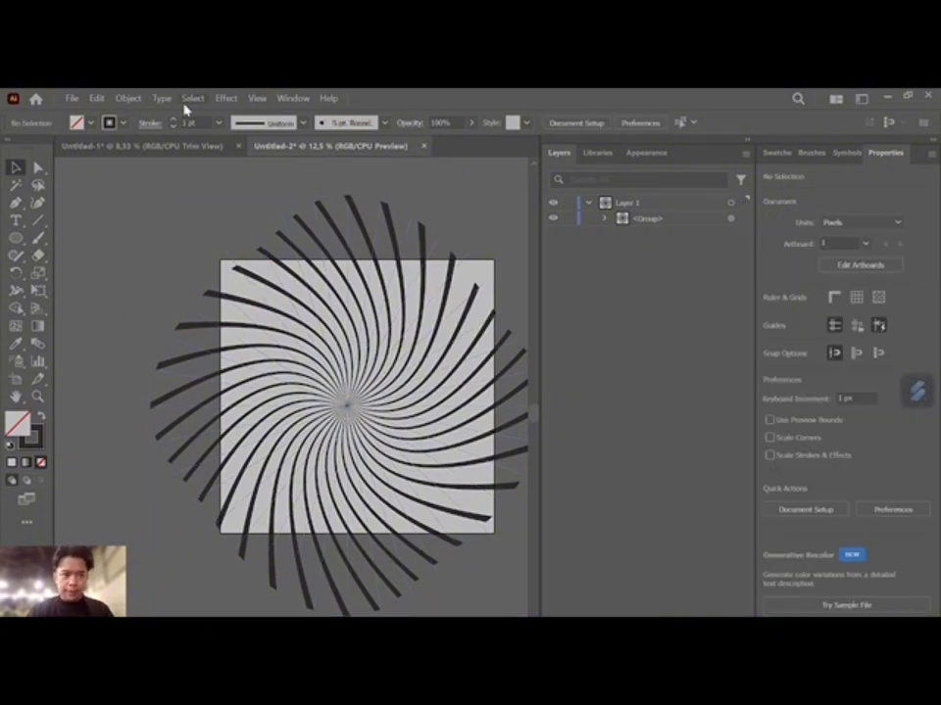
{"action": "left_click", "coordinate": [257, 98]}
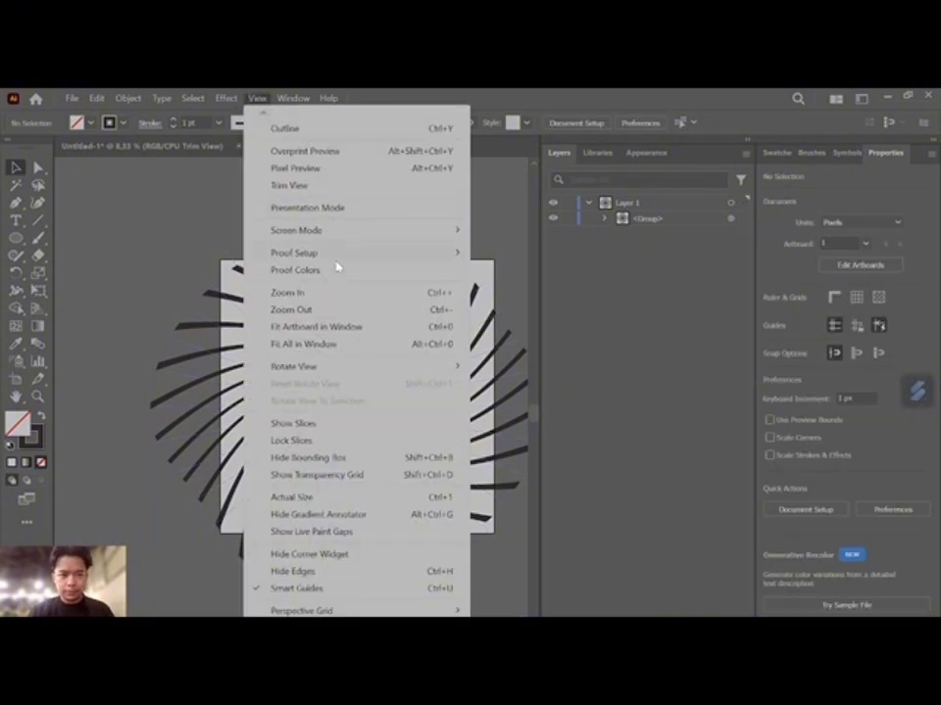
{"action": "left_click", "coordinate": [290, 185]}
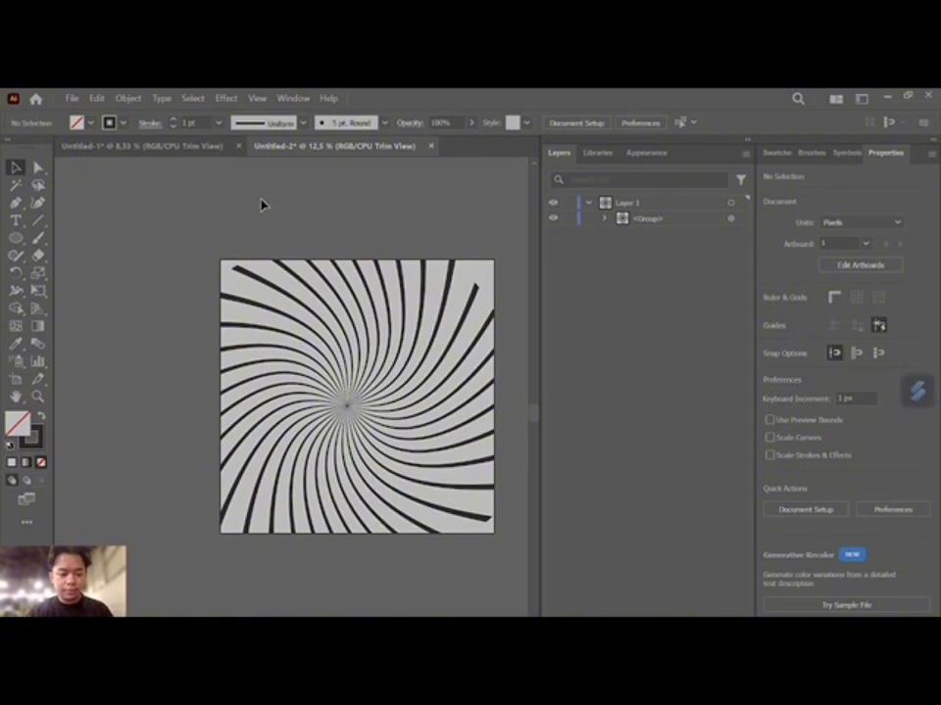
- Enlarge the sunburst group further, to about 3241 x 3471 px, so the rays reach the artboard corners
{"action": "left_click", "coordinate": [252, 309]}
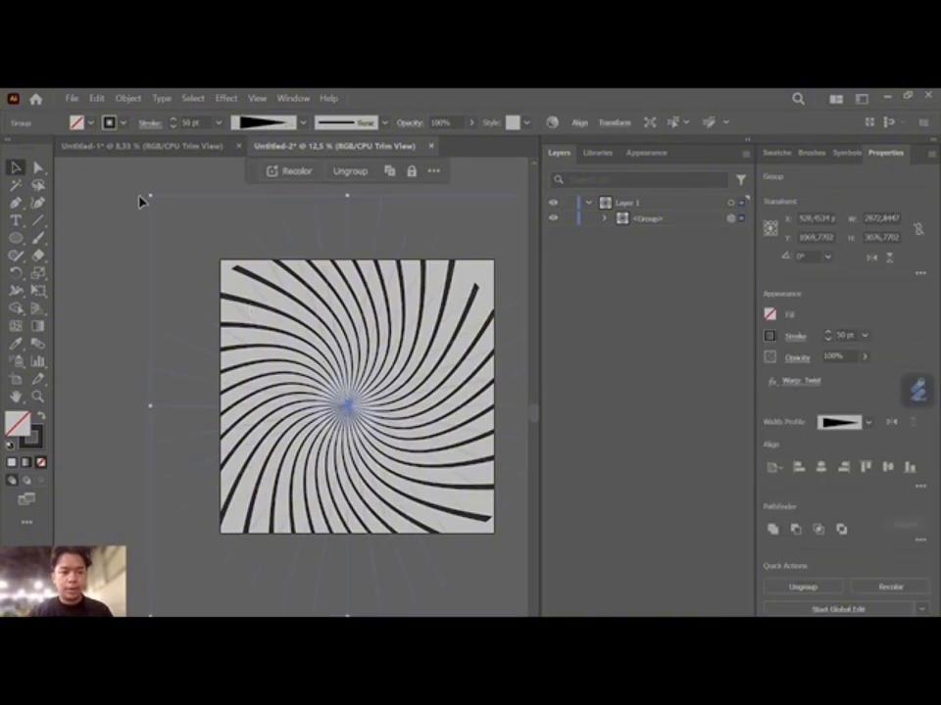
{"action": "left_click_drag", "start_coordinate": [150, 196], "coordinate": [102, 162]}
{"action": "scroll", "coordinate": [402, 349], "scroll_direction": "down", "scroll_amount": 3}
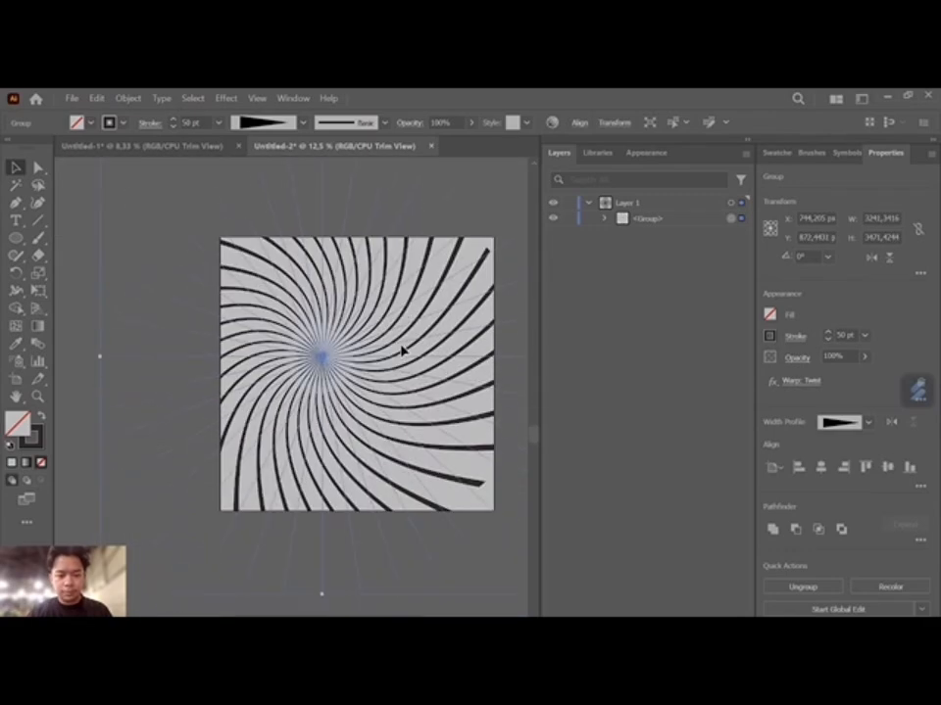
- Center the sunburst group vertically and horizontally on the artboard, and deselect it
{"action": "scroll", "coordinate": [402, 350], "scroll_direction": "down", "scroll_amount": 2}
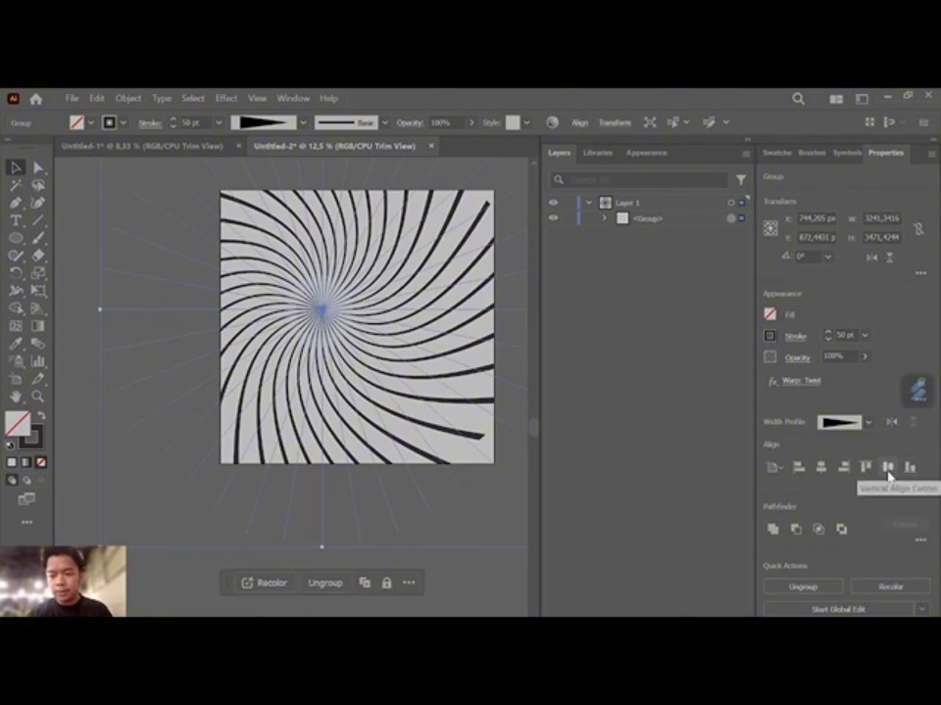
{"action": "left_click", "coordinate": [889, 474]}
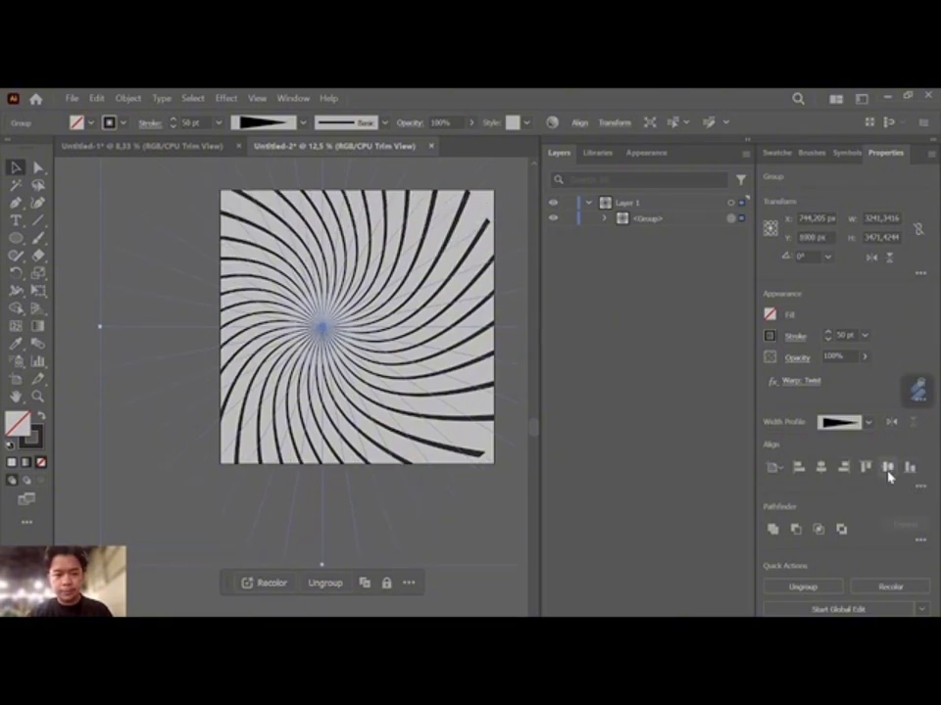
{"action": "left_click", "coordinate": [821, 469]}
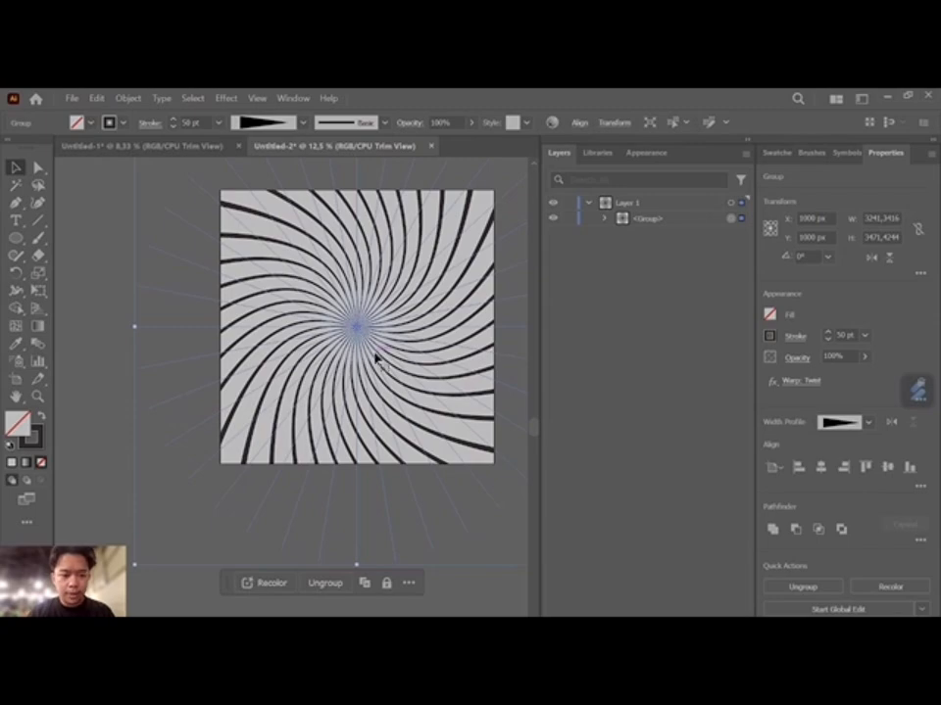
{"action": "left_click", "coordinate": [106, 328]}
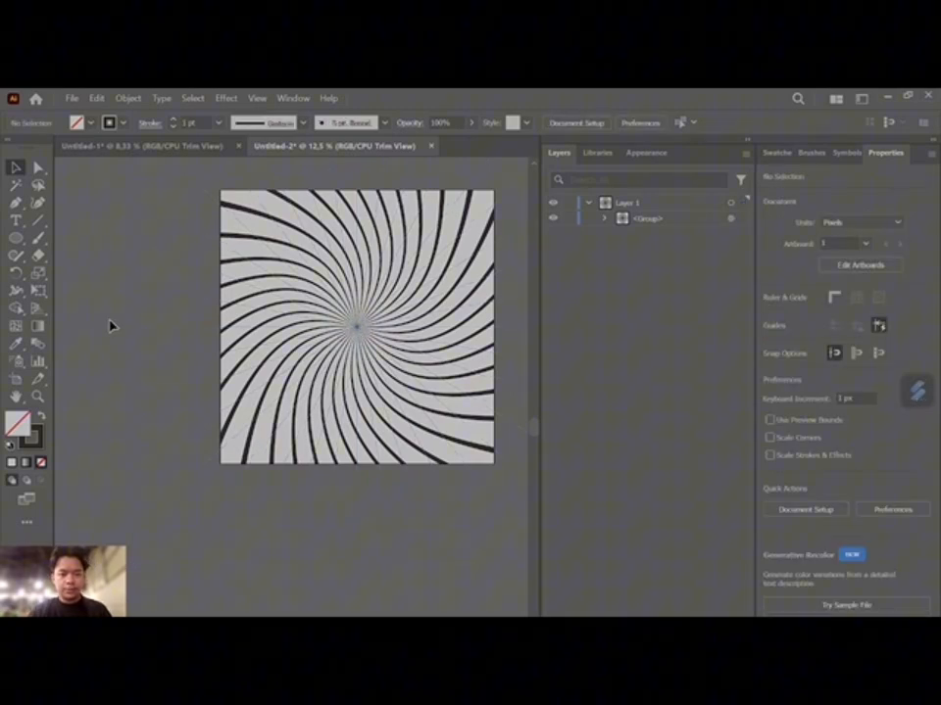
{"action": "scroll", "coordinate": [185, 326], "scroll_direction": "up", "scroll_amount": 2}
{"action": "scroll", "coordinate": [185, 325], "scroll_direction": "right", "scroll_amount": 2}
{"action": "left_click", "coordinate": [187, 326]}
{"action": "scroll", "coordinate": [187, 327], "scroll_direction": "down", "scroll_amount": 1}
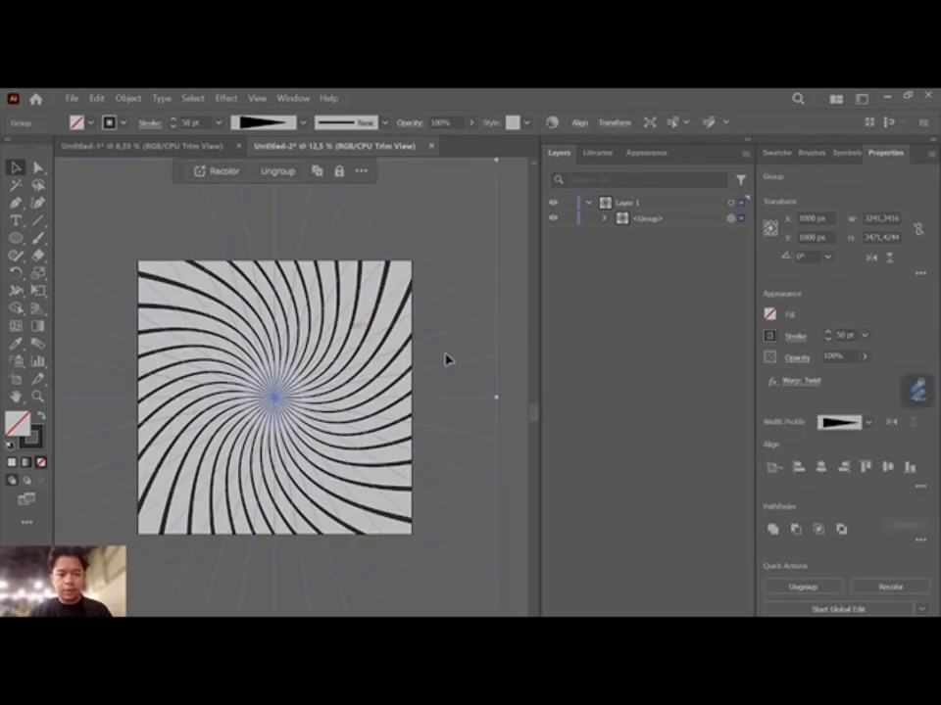
{"action": "left_click", "coordinate": [512, 351]}
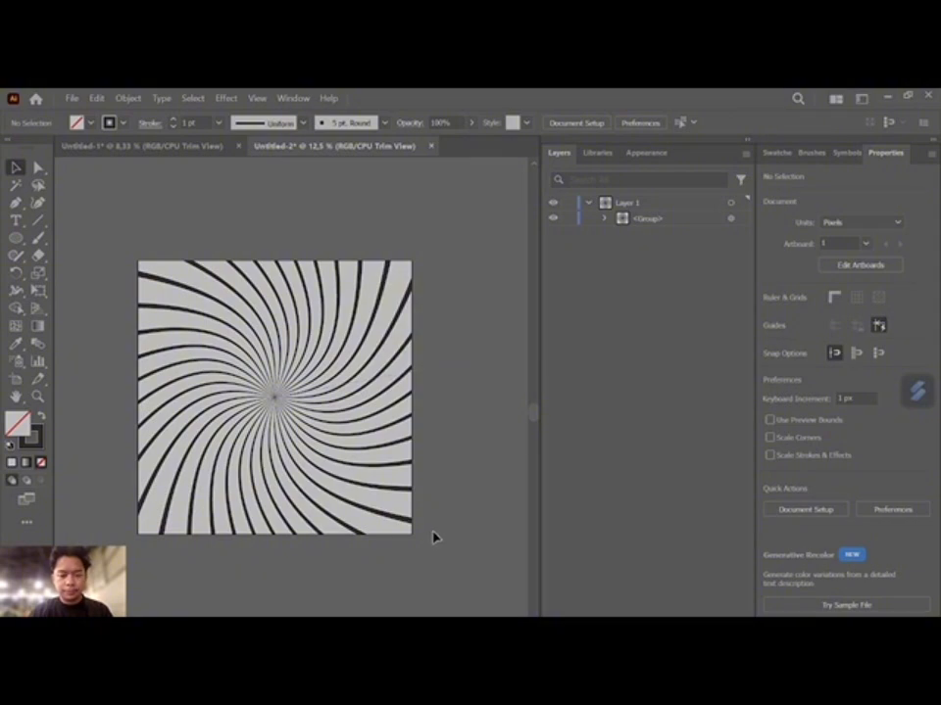
{"action": "scroll", "coordinate": [432, 537], "scroll_direction": "left", "scroll_amount": 3}
{"action": "scroll", "coordinate": [432, 537], "scroll_direction": "right", "scroll_amount": 3}
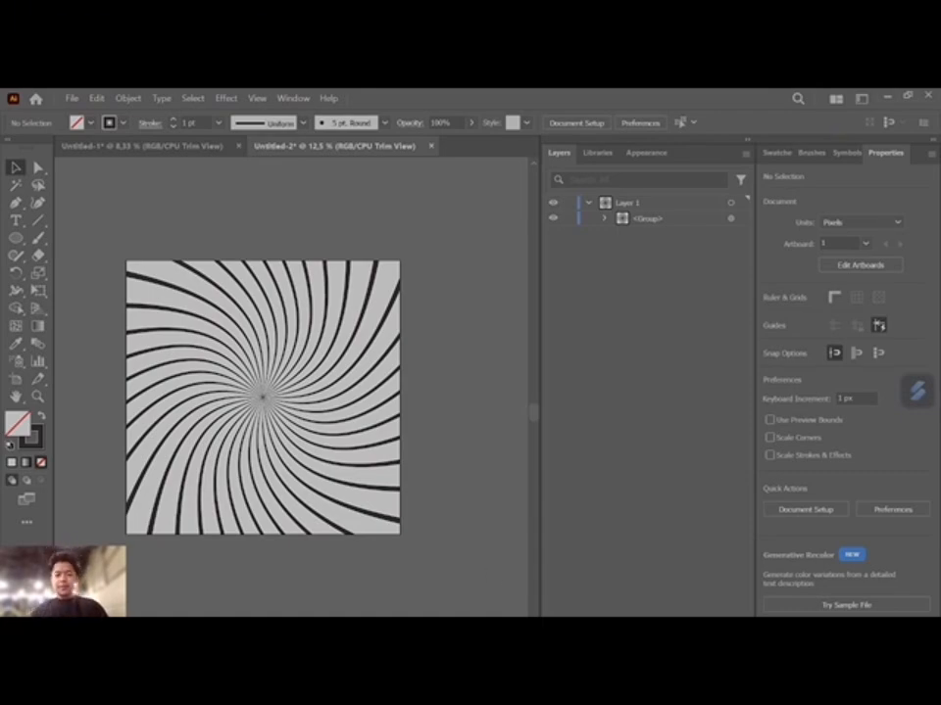
{"action": "left_click", "coordinate": [658, 567]}
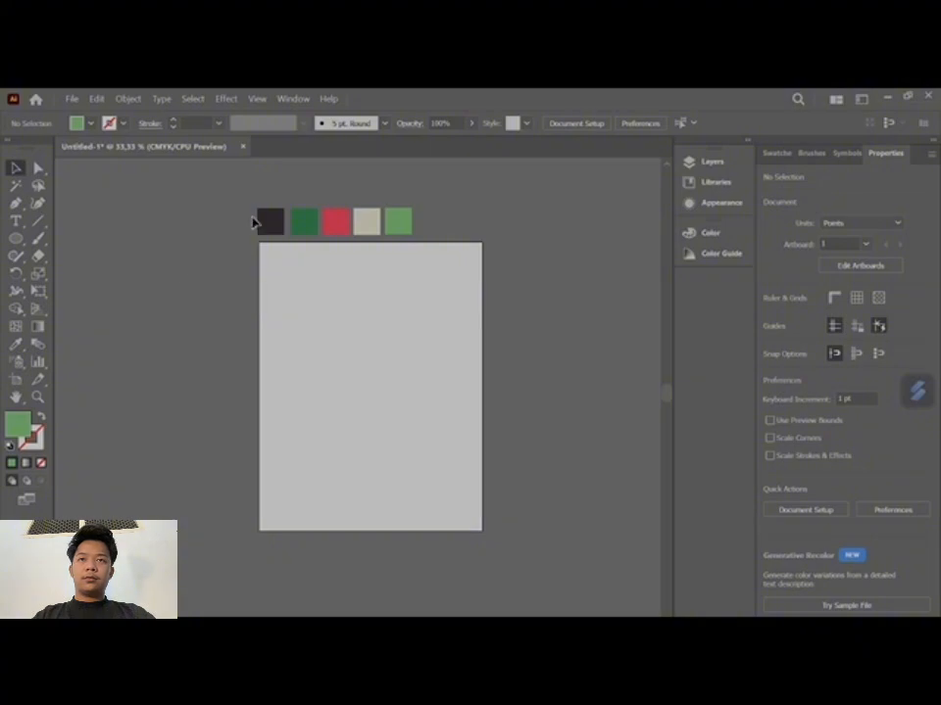
- Create a three-sided polygon with a 50 pt radius on the artboard
{"action": "left_click_drag", "start_coordinate": [16, 238], "coordinate": [107, 295]}
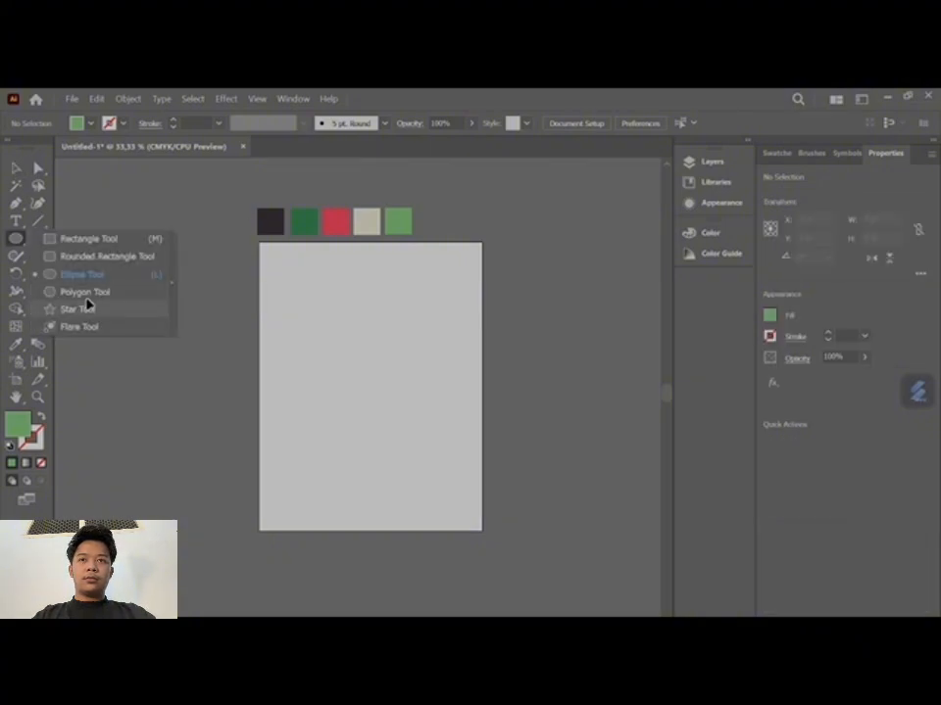
{"action": "left_click", "coordinate": [106, 295]}
{"action": "left_click", "coordinate": [343, 346]}
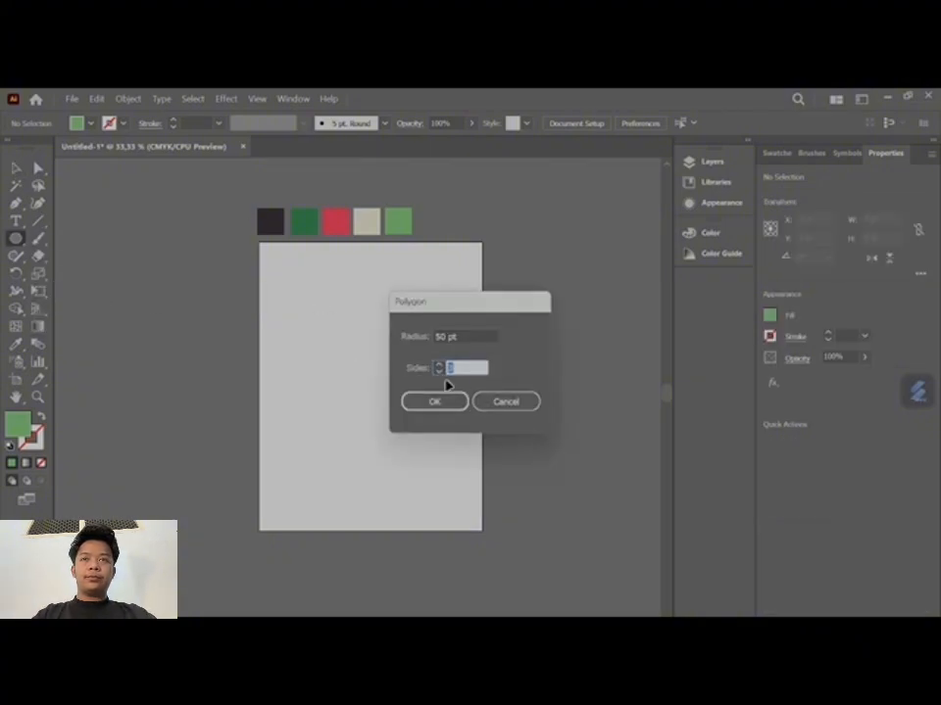
{"action": "left_click", "coordinate": [440, 404]}
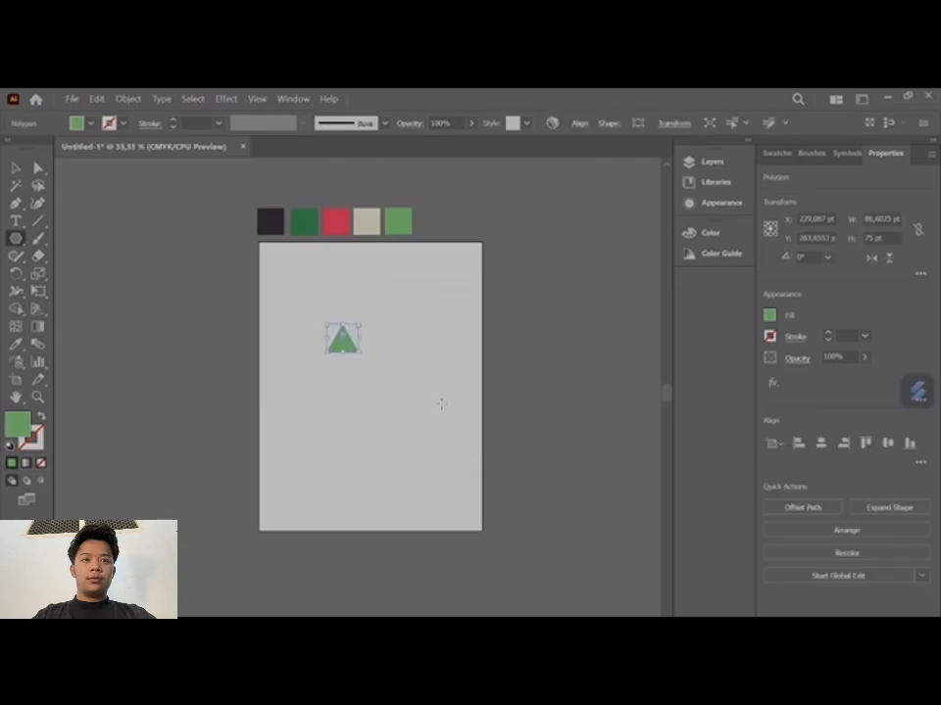
- Enlarge the triangle to span most of the artboard's width and shift it toward the middle
{"action": "key", "text": "v"}
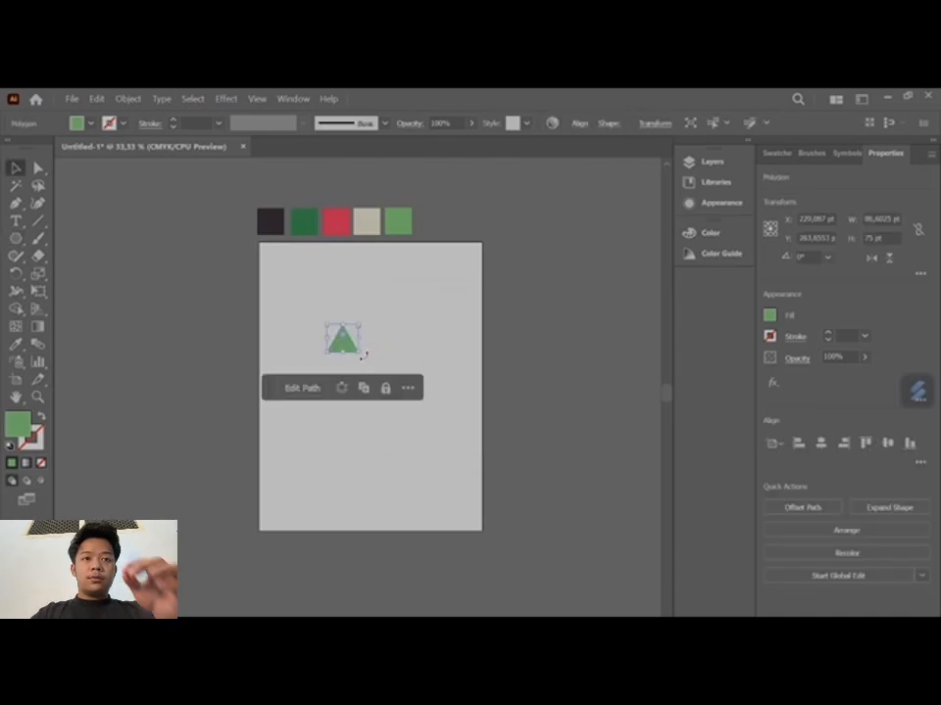
{"action": "left_click_drag", "start_coordinate": [362, 355], "coordinate": [473, 485]}
{"action": "left_click_drag", "start_coordinate": [429, 425], "coordinate": [396, 436]}
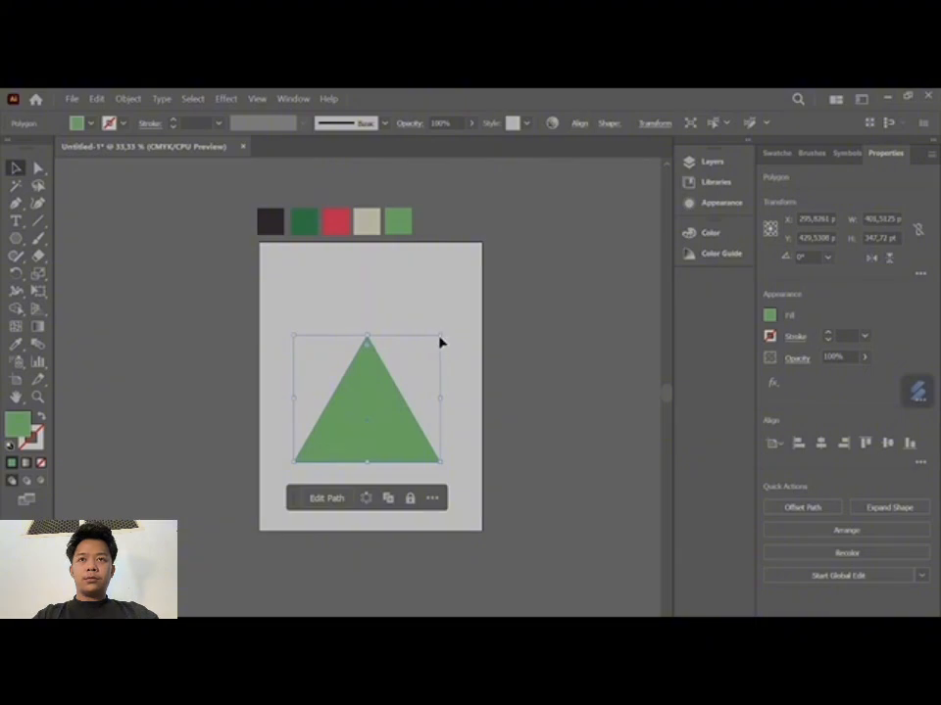
{"action": "left_click_drag", "start_coordinate": [439, 342], "coordinate": [466, 315]}
{"action": "mouse_move", "coordinate": [397, 382]}
{"action": "left_mouse_down"}
{"action": "mouse_move", "coordinate": [409, 381]}
{"action": "mouse_move", "coordinate": [401, 384]}
{"action": "mouse_move", "coordinate": [397, 364]}
{"action": "mouse_move", "coordinate": [401, 374]}
{"action": "left_mouse_up"}
- Round the triangle's corners to give a shape about 418 x 366 pt, and center it horizontally on the artboard
{"action": "left_click_drag", "start_coordinate": [381, 325], "coordinate": [387, 349]}
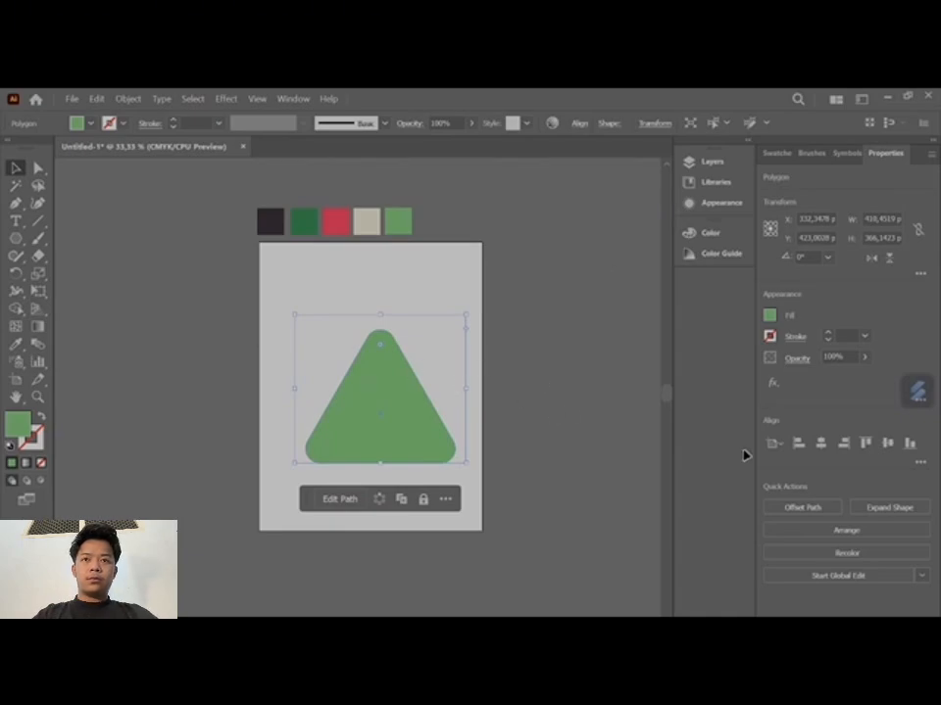
{"action": "left_click", "coordinate": [582, 437]}
{"action": "mouse_move", "coordinate": [387, 402]}
{"action": "left_mouse_down"}
{"action": "mouse_move", "coordinate": [374, 405]}
{"action": "mouse_move", "coordinate": [381, 404]}
{"action": "left_mouse_up"}
{"action": "left_click", "coordinate": [487, 382]}
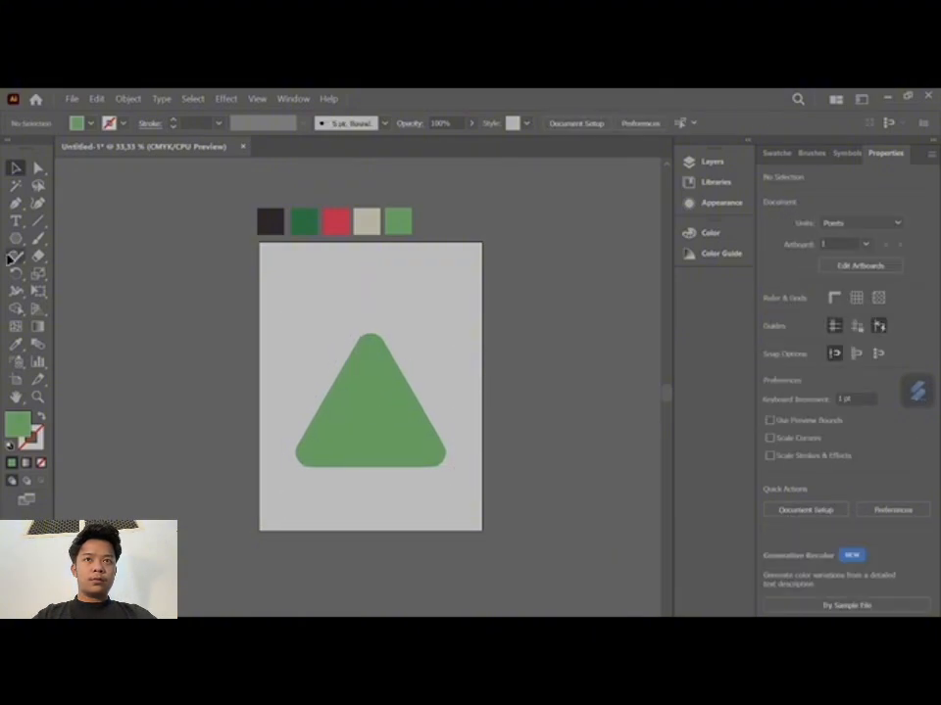
- Draw a wide ellipse over the upper part of the rounded triangle
{"action": "left_click", "coordinate": [15, 244]}
{"action": "right_click", "coordinate": [16, 252]}
{"action": "right_click", "coordinate": [16, 242]}
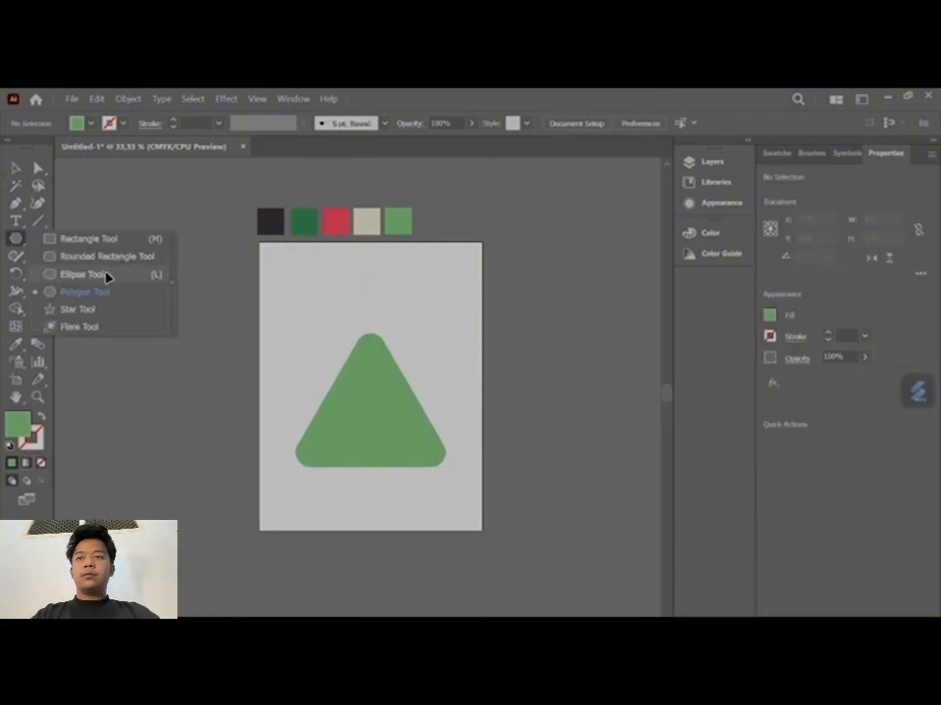
{"action": "left_click", "coordinate": [92, 277]}
{"action": "left_click_drag", "start_coordinate": [295, 316], "coordinate": [466, 402]}
- Resize the ellipse to about 572 x 331 pt and position it to cover all but the triangle's lower edge
{"action": "key", "text": "v"}
{"action": "left_click_drag", "start_coordinate": [413, 365], "coordinate": [417, 413]}
{"action": "left_click_drag", "start_coordinate": [460, 337], "coordinate": [478, 330]}
{"action": "left_click_drag", "start_coordinate": [275, 444], "coordinate": [268, 448]}
{"action": "left_click_drag", "start_coordinate": [373, 383], "coordinate": [373, 331]}
{"action": "left_click", "coordinate": [515, 384]}
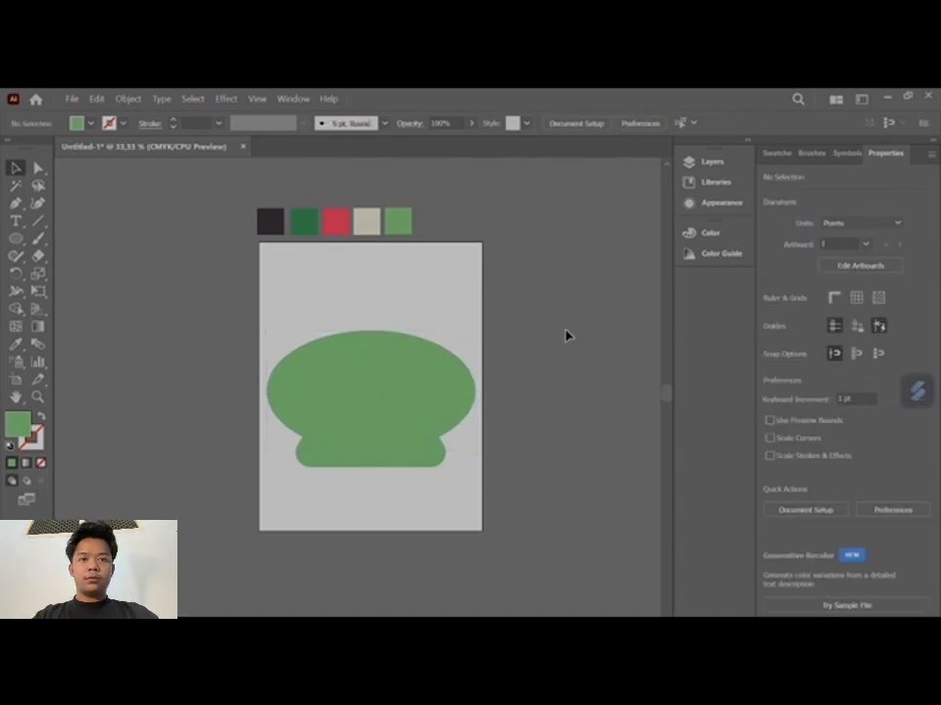
- Duplicate the triangle and ellipse pair twice, placing one copy on each side of the artboard
{"action": "left_click_drag", "start_coordinate": [567, 332], "coordinate": [370, 456]}
{"action": "left_click_drag", "start_coordinate": [370, 411], "coordinate": [619, 411]}
{"action": "key", "text": "ctrl+z"}
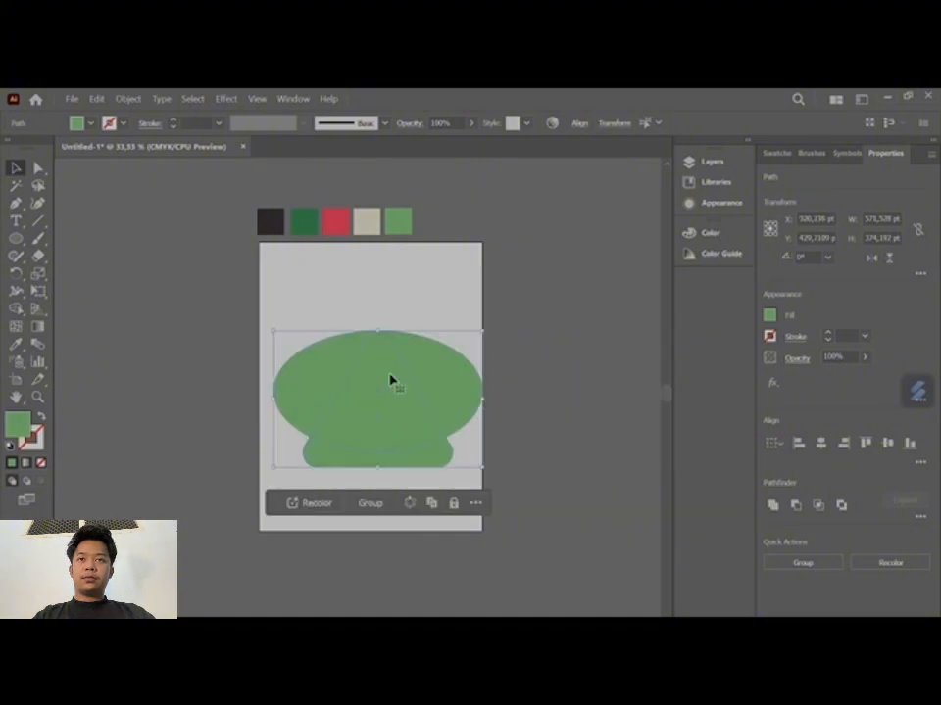
{"action": "left_click_drag", "start_coordinate": [391, 380], "coordinate": [622, 382]}
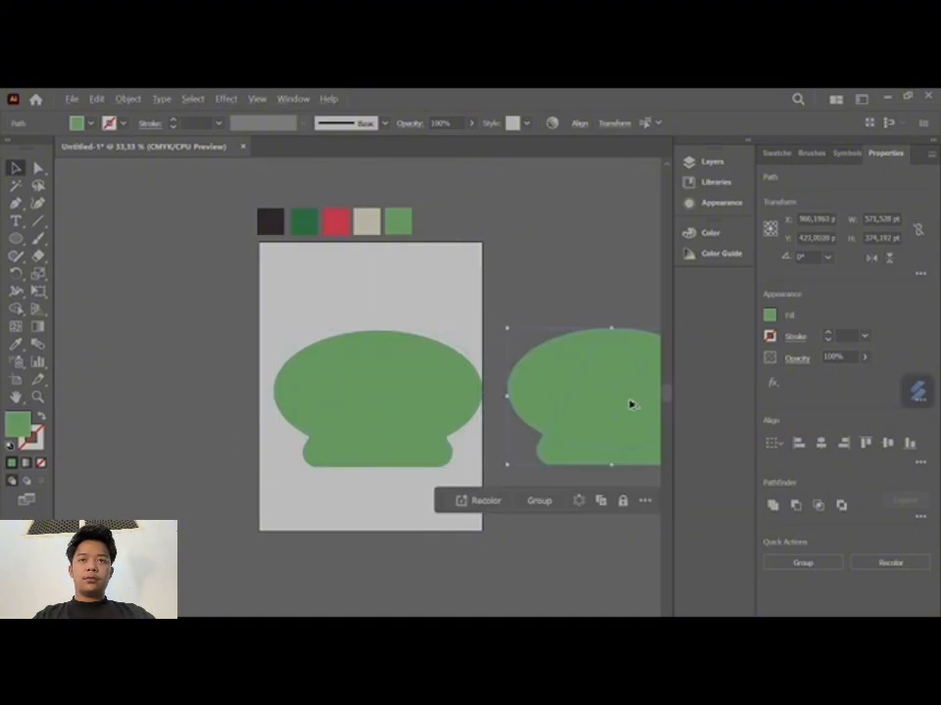
{"action": "left_click_drag", "start_coordinate": [396, 403], "coordinate": [168, 403]}
{"action": "left_click", "coordinate": [524, 539]}
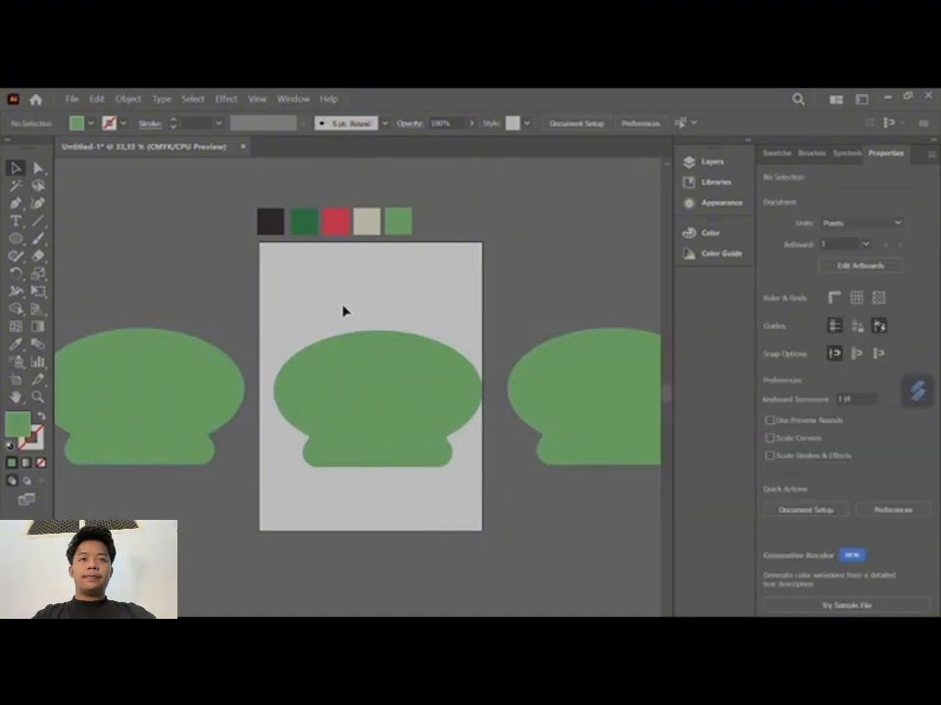
- Recolor the pair on the artboard with the dark green swatch
{"action": "left_click", "coordinate": [357, 364]}
{"action": "left_click", "coordinate": [15, 347]}
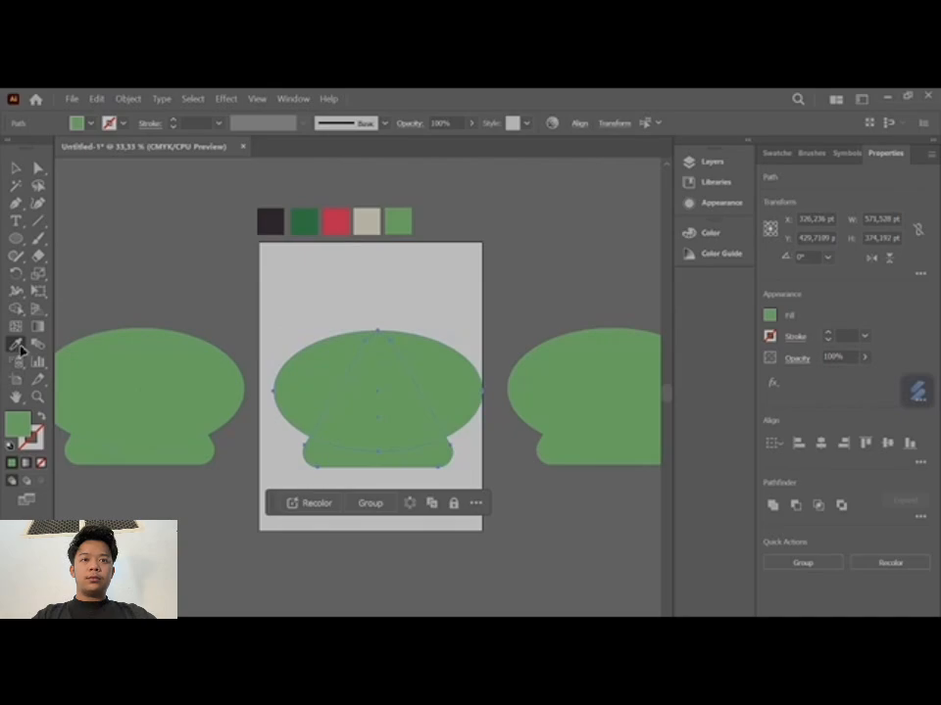
{"action": "left_click", "coordinate": [308, 218]}
{"action": "key", "text": "v"}
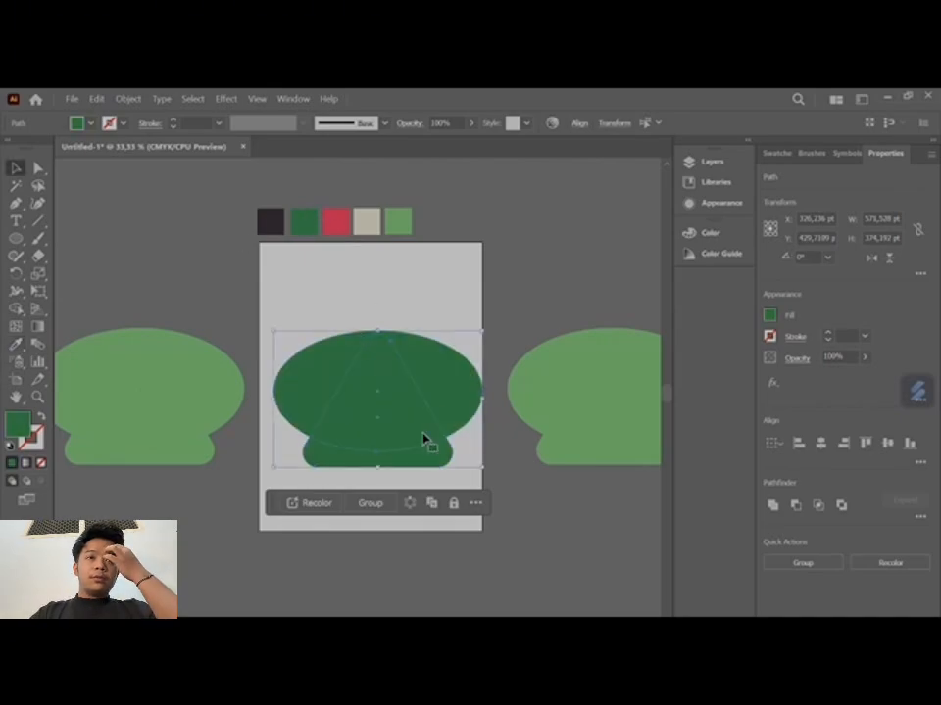
- Group the dark green pair, subtract the ellipse with Minus Front, and center the remaining rind strip horizontally on the artboard
{"action": "left_click", "coordinate": [373, 505]}
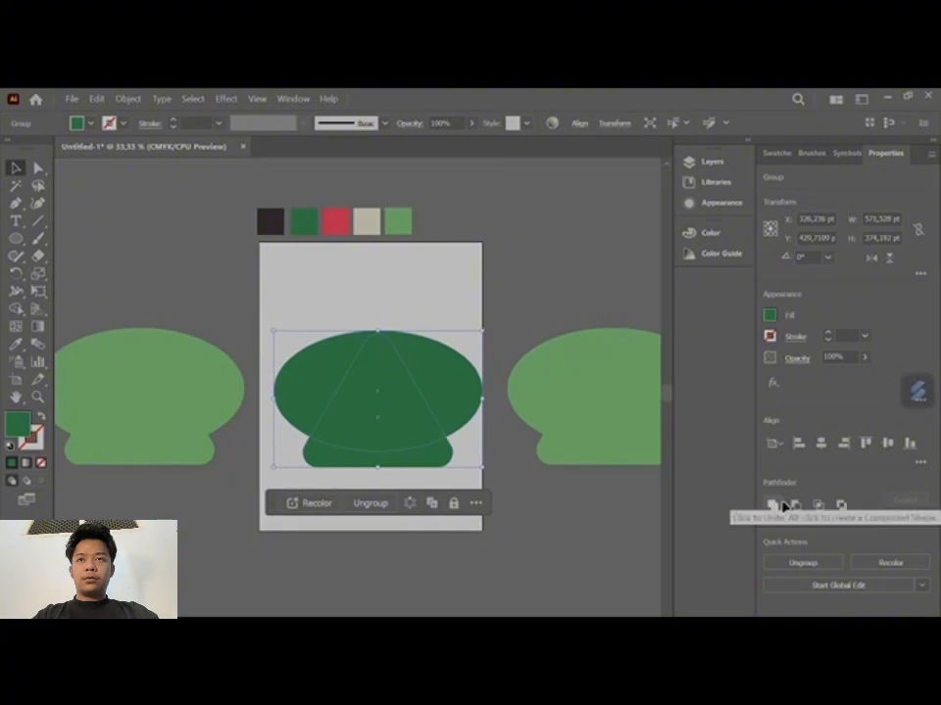
{"action": "left_click", "coordinate": [795, 506]}
{"action": "left_click", "coordinate": [548, 534]}
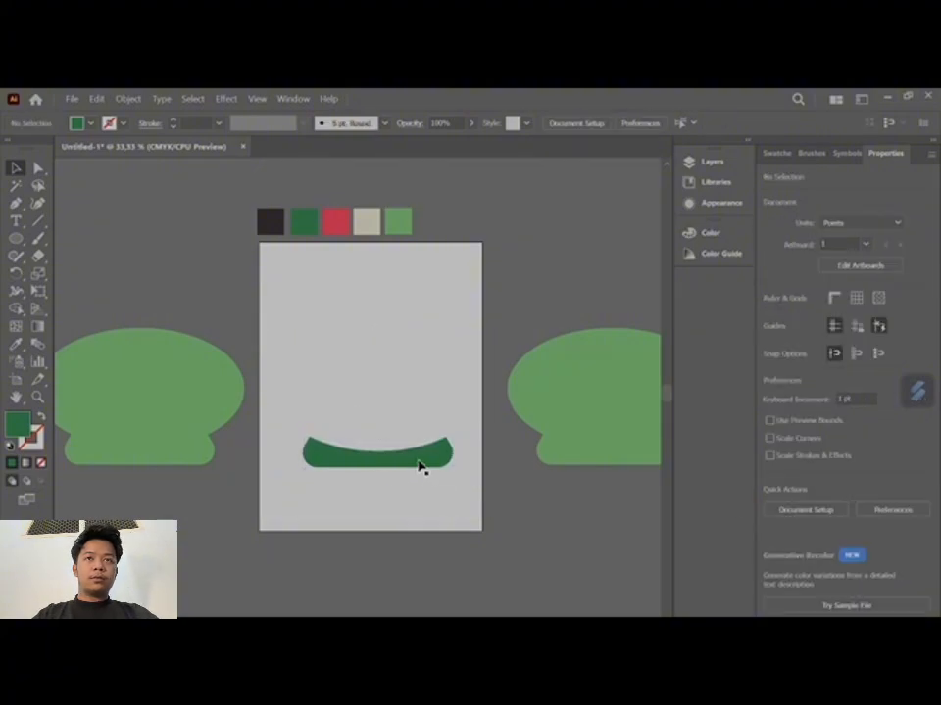
{"action": "left_click_drag", "start_coordinate": [421, 468], "coordinate": [415, 463]}
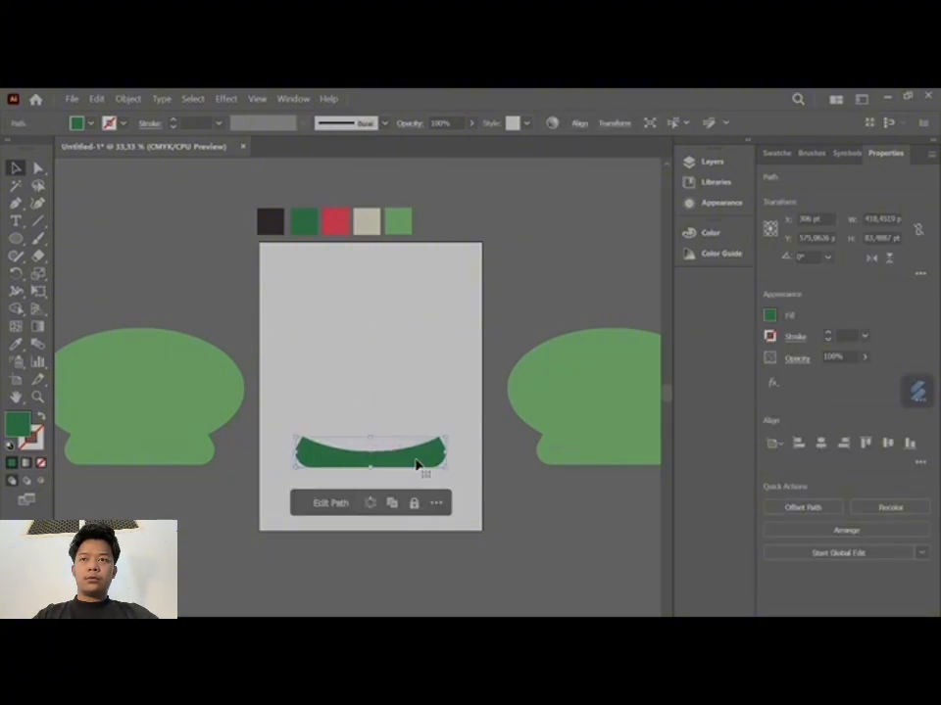
{"action": "left_click", "coordinate": [399, 594]}
{"action": "scroll", "coordinate": [417, 578], "scroll_direction": "left", "scroll_amount": 3}
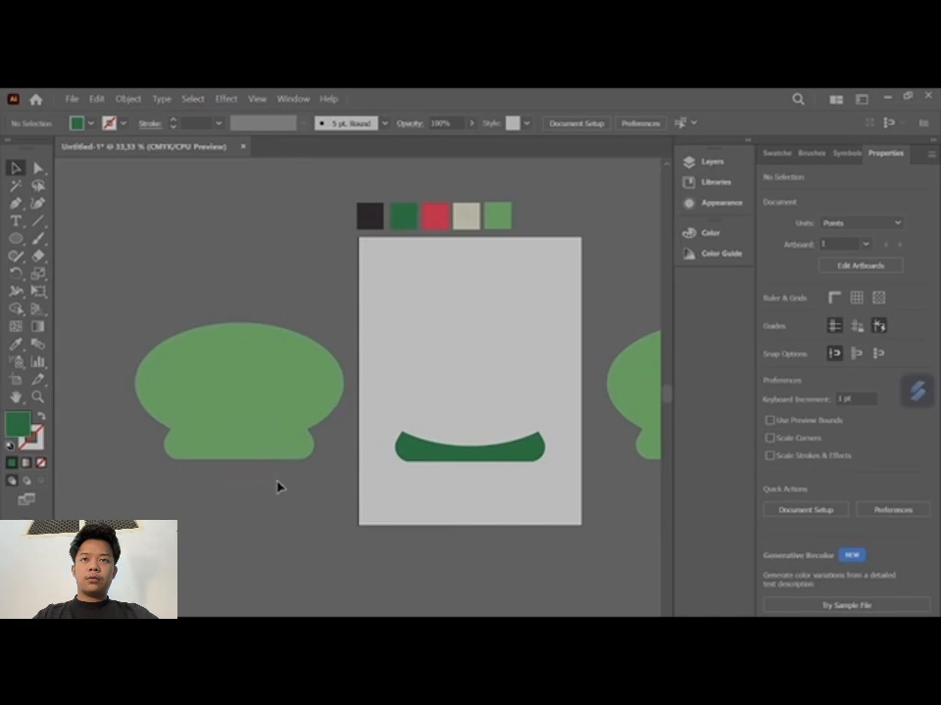
{"action": "left_click_drag", "start_coordinate": [276, 487], "coordinate": [248, 403]}
{"action": "left_click", "coordinate": [232, 496]}
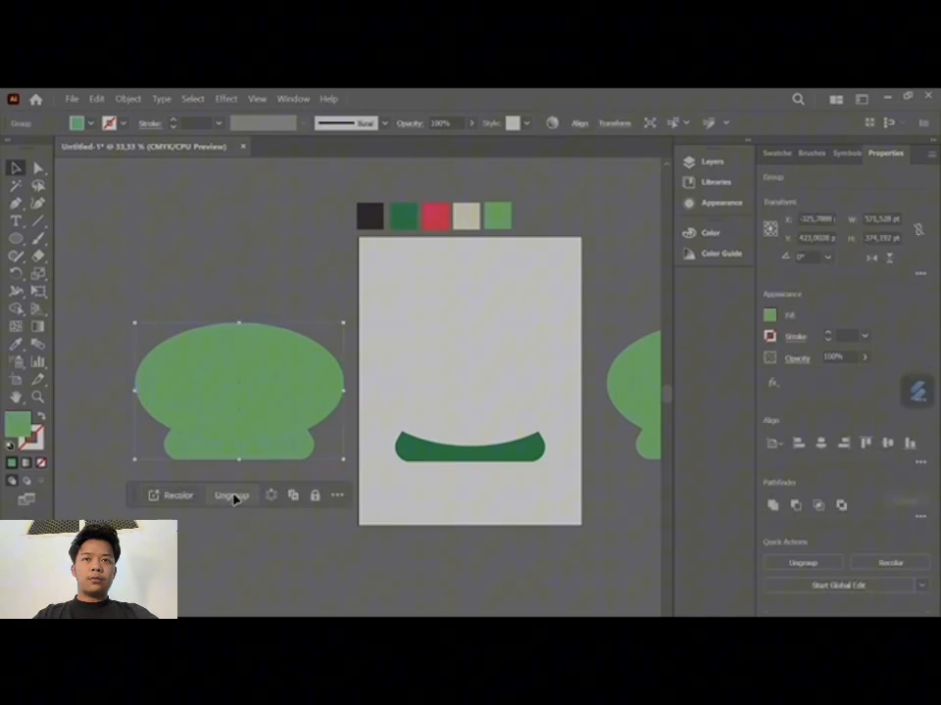
{"action": "left_click", "coordinate": [260, 586]}
{"action": "left_click", "coordinate": [259, 393]}
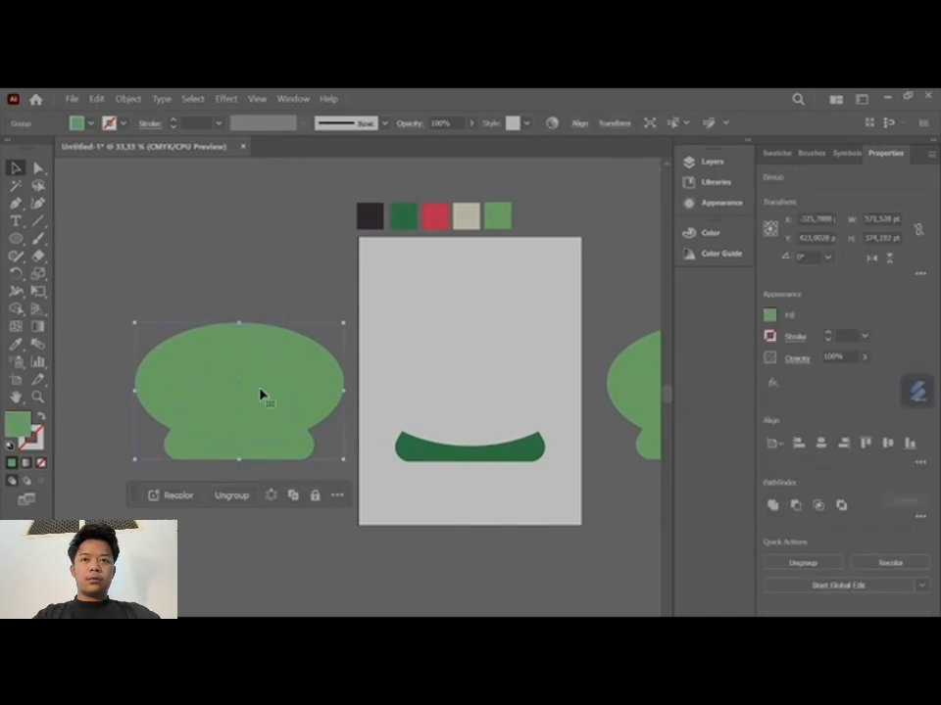
{"action": "left_click", "coordinate": [232, 496]}
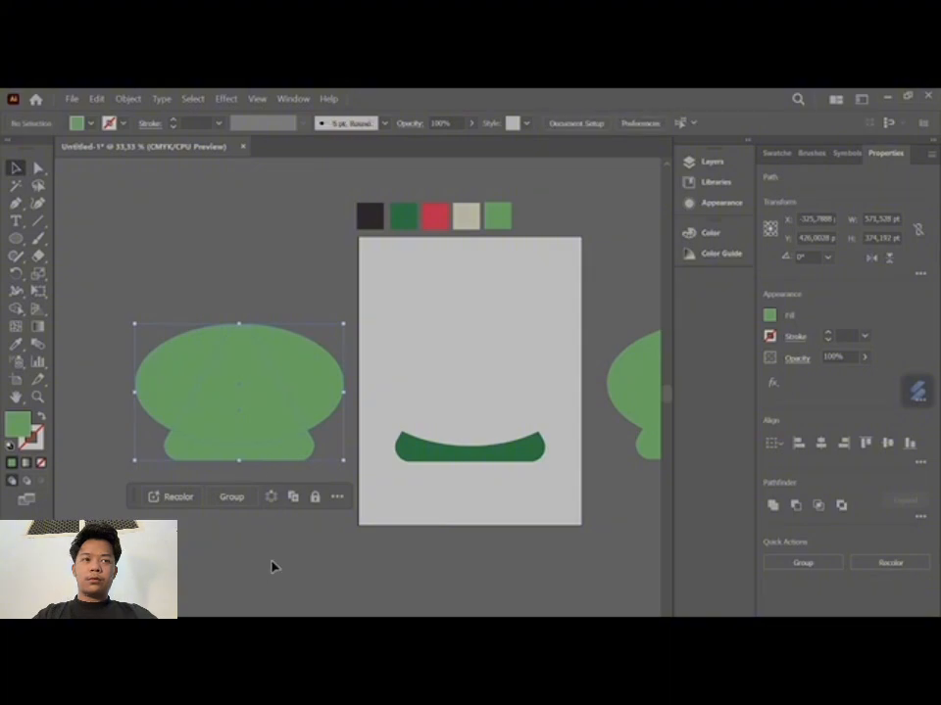
- Nudge the ellipse left of the artboard down and stretch its upper edge over the triangle's tip
{"action": "left_click", "coordinate": [270, 410]}
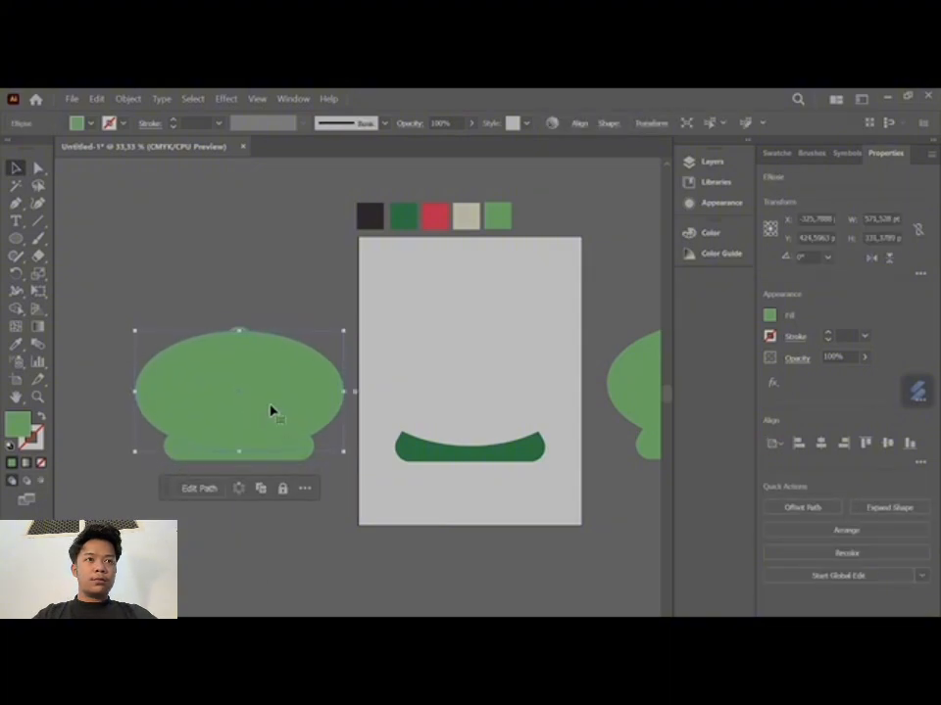
{"action": "key", "text": "shift+Down"}
{"action": "key", "text": "shift+Down"}
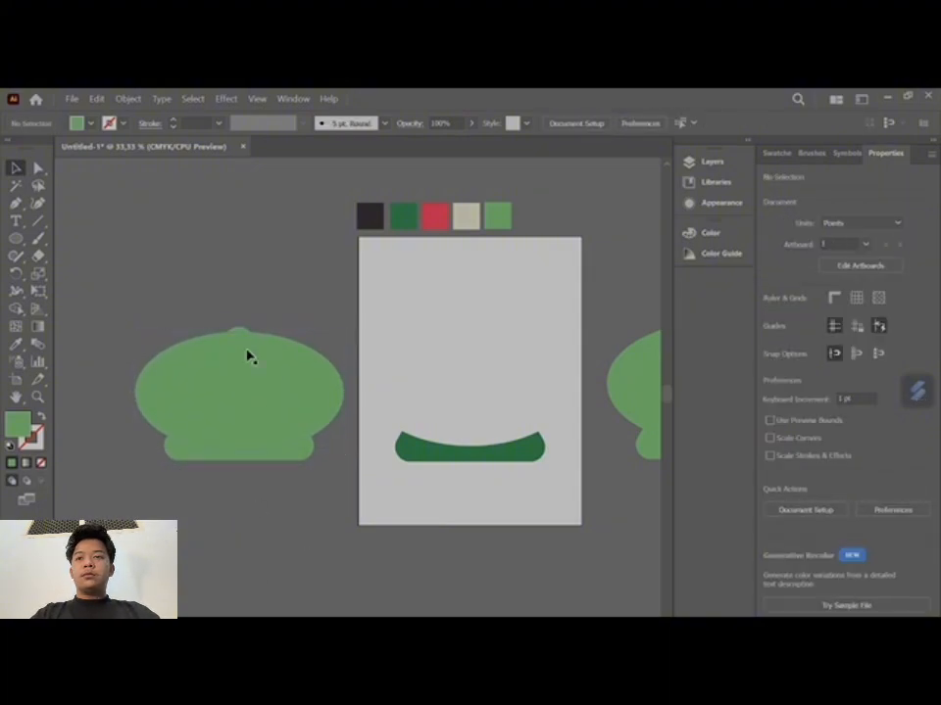
{"action": "left_click", "coordinate": [247, 351]}
{"action": "left_click_drag", "start_coordinate": [239, 331], "coordinate": [241, 326]}
{"action": "left_click", "coordinate": [290, 573]}
- Group the adjusted pair left of the artboard and recolor it with the beige swatch
{"action": "left_click_drag", "start_coordinate": [223, 281], "coordinate": [264, 475]}
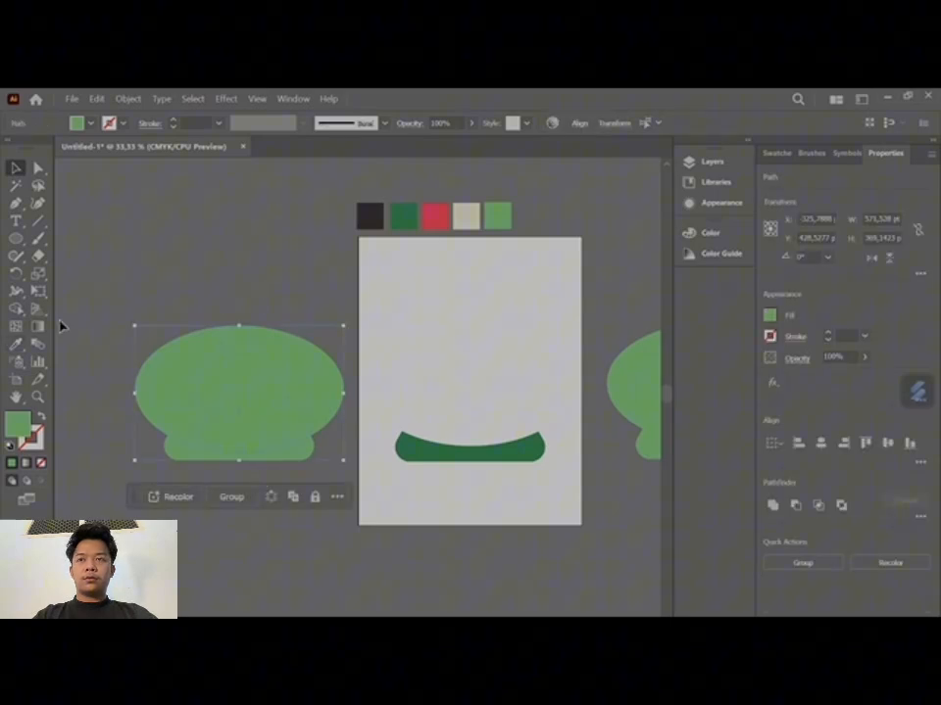
{"action": "left_click", "coordinate": [233, 497]}
{"action": "left_click", "coordinate": [16, 345]}
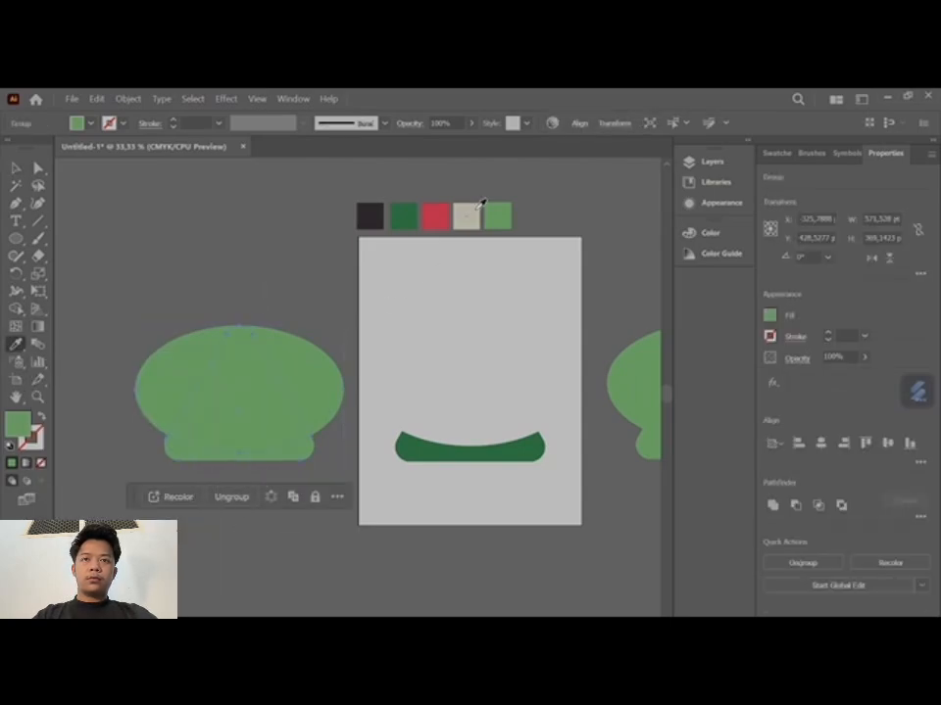
{"action": "left_click", "coordinate": [478, 207]}
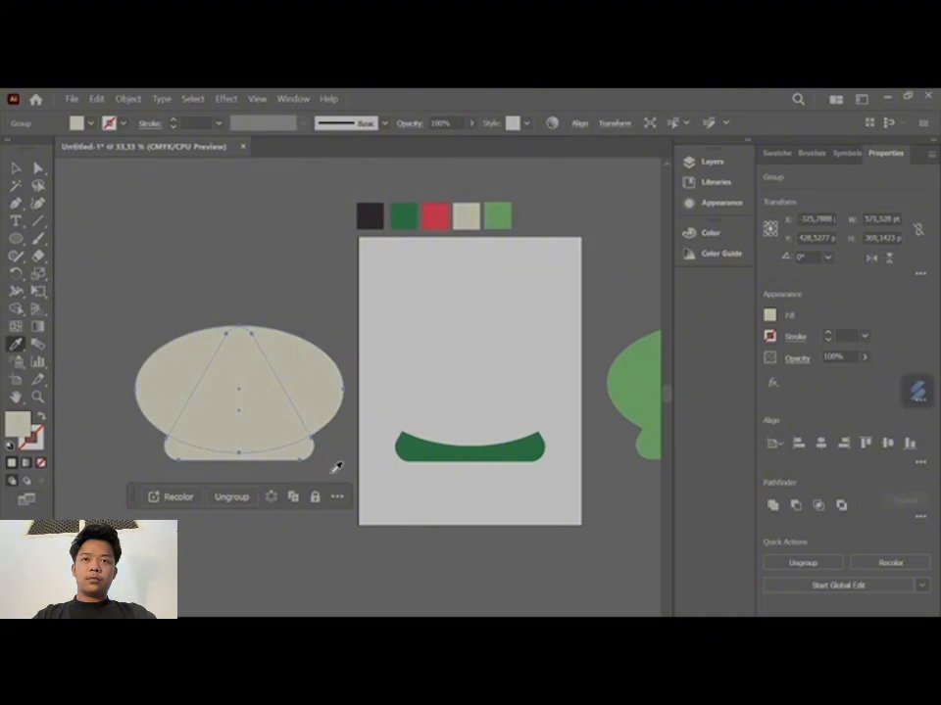
- Subtract the ellipse from the beige triangle with Minus Front and place the remaining strip over the dark green rind
{"action": "key", "text": "v"}
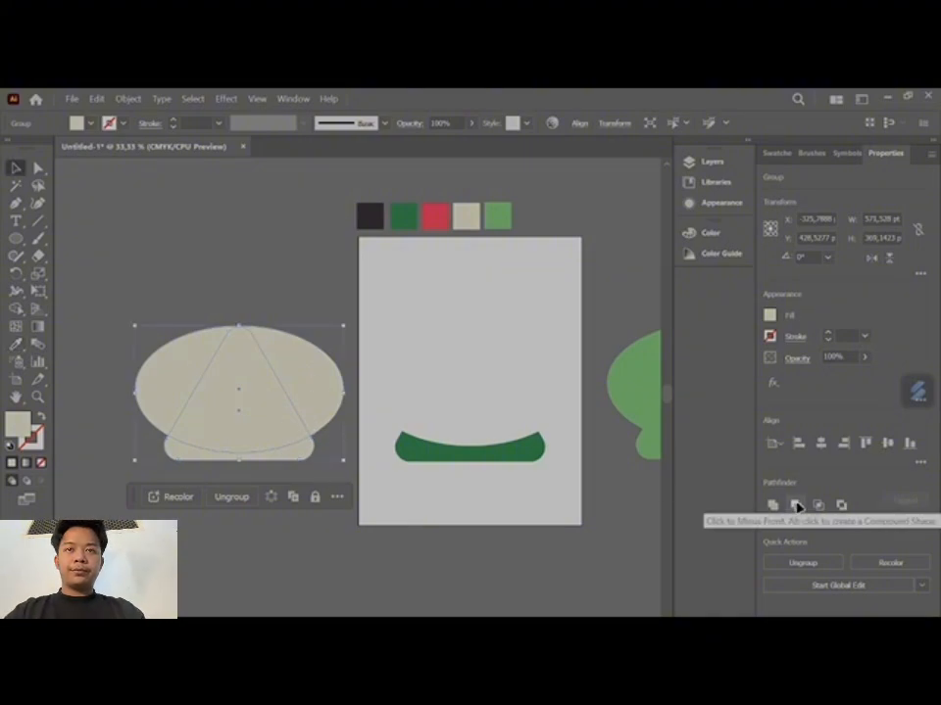
{"action": "left_click", "coordinate": [798, 504]}
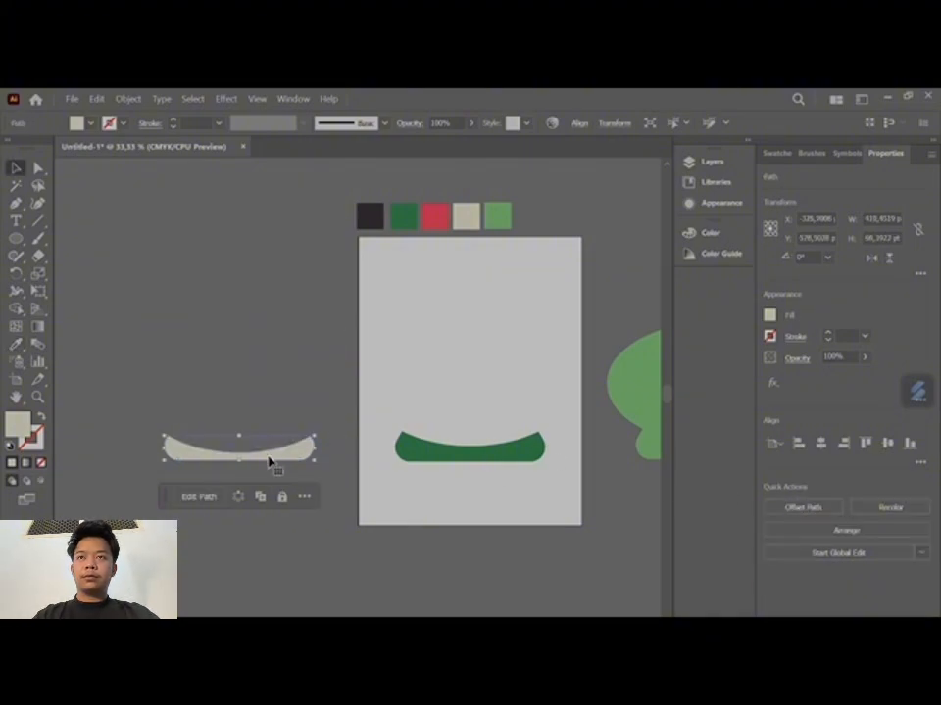
{"action": "left_click_drag", "start_coordinate": [269, 461], "coordinate": [503, 445]}
- Group the pair right of the artboard and intersect its shapes to keep only the rounded wedge
{"action": "scroll", "coordinate": [487, 501], "scroll_direction": "down", "scroll_amount": 5}
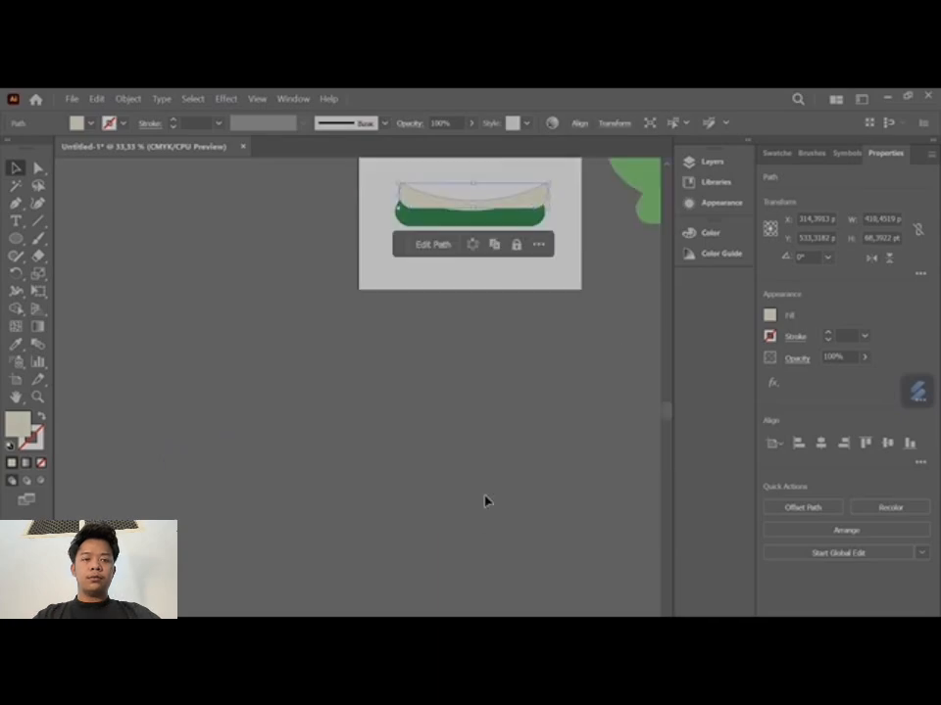
{"action": "scroll", "coordinate": [484, 501], "scroll_direction": "up", "scroll_amount": 6}
{"action": "scroll", "coordinate": [384, 560], "scroll_direction": "right", "scroll_amount": 5}
{"action": "left_click", "coordinate": [483, 362]}
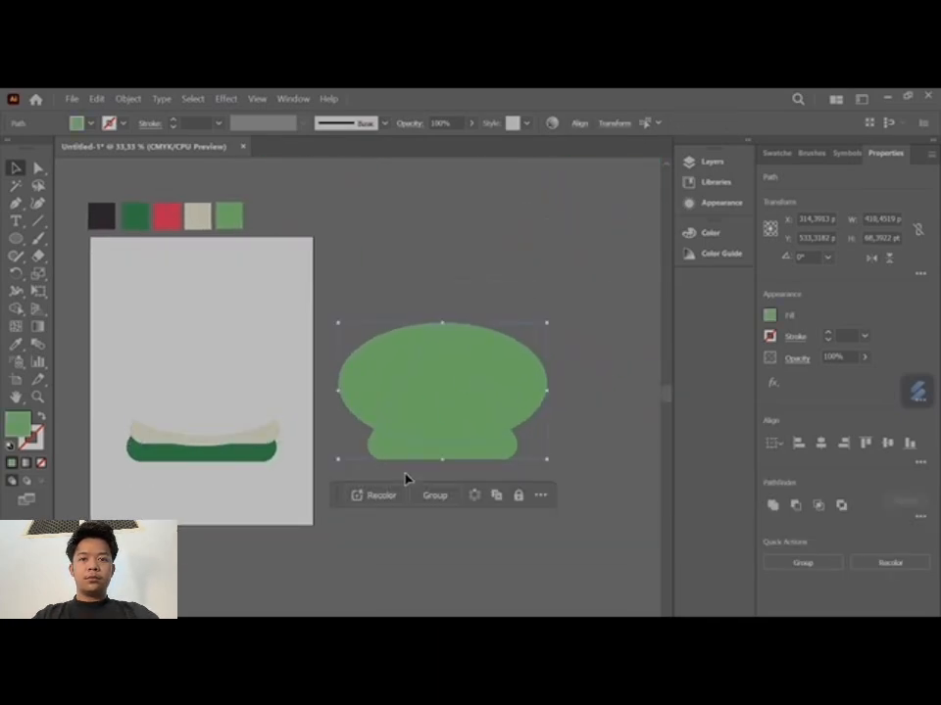
{"action": "left_click", "coordinate": [437, 495]}
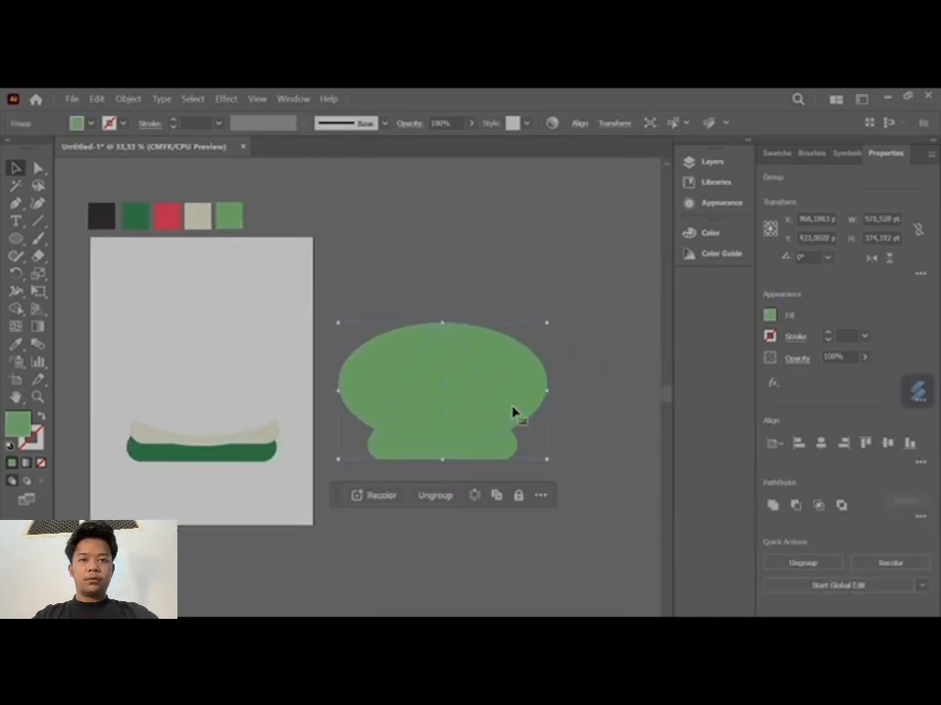
{"action": "left_click", "coordinate": [819, 506]}
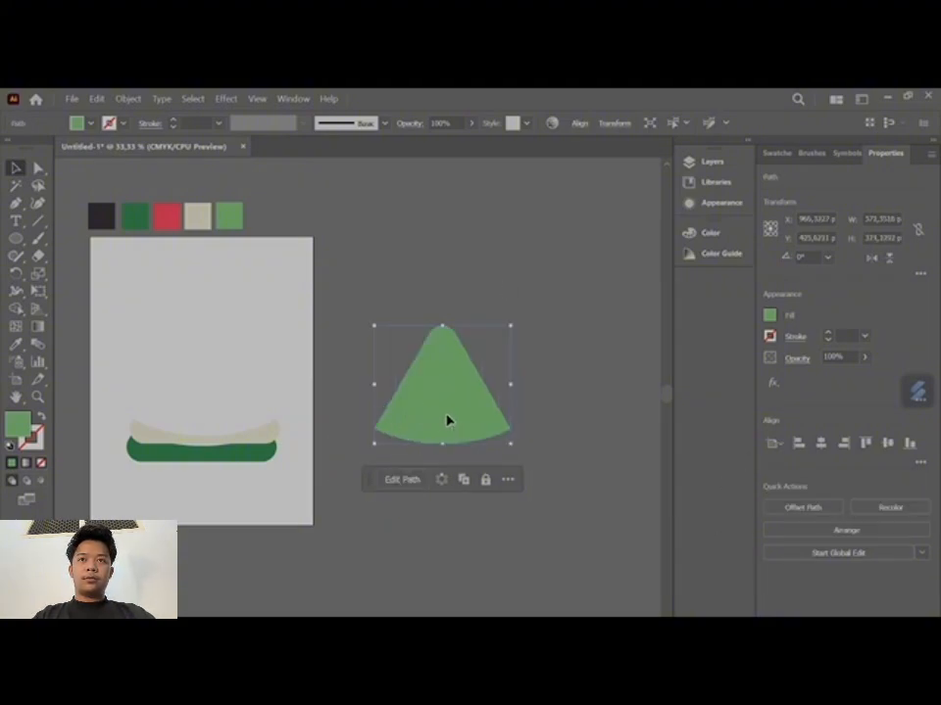
- Recolor the wedge with the red swatch and place it above the beige strip on the artboard
{"action": "left_click", "coordinate": [16, 344]}
{"action": "left_click", "coordinate": [166, 215]}
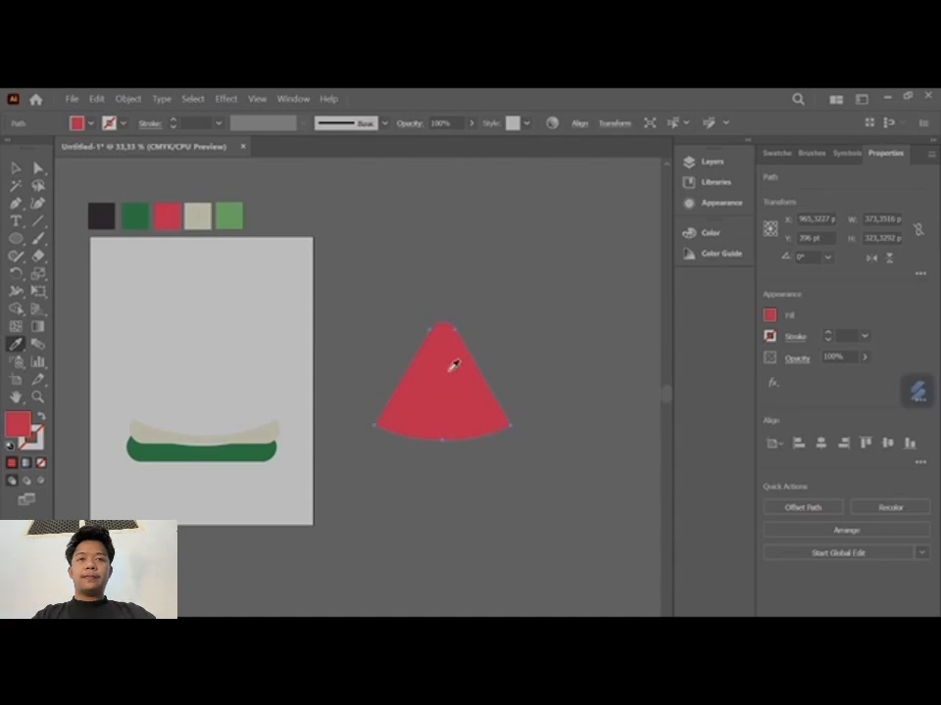
{"action": "left_click", "coordinate": [16, 169]}
{"action": "left_click_drag", "start_coordinate": [457, 421], "coordinate": [222, 406]}
- Separate the Layers panel into its own dock group and expand Layer 1 to list its objects
{"action": "left_click_drag", "start_coordinate": [350, 480], "coordinate": [549, 503]}
{"action": "left_click", "coordinate": [689, 160]}
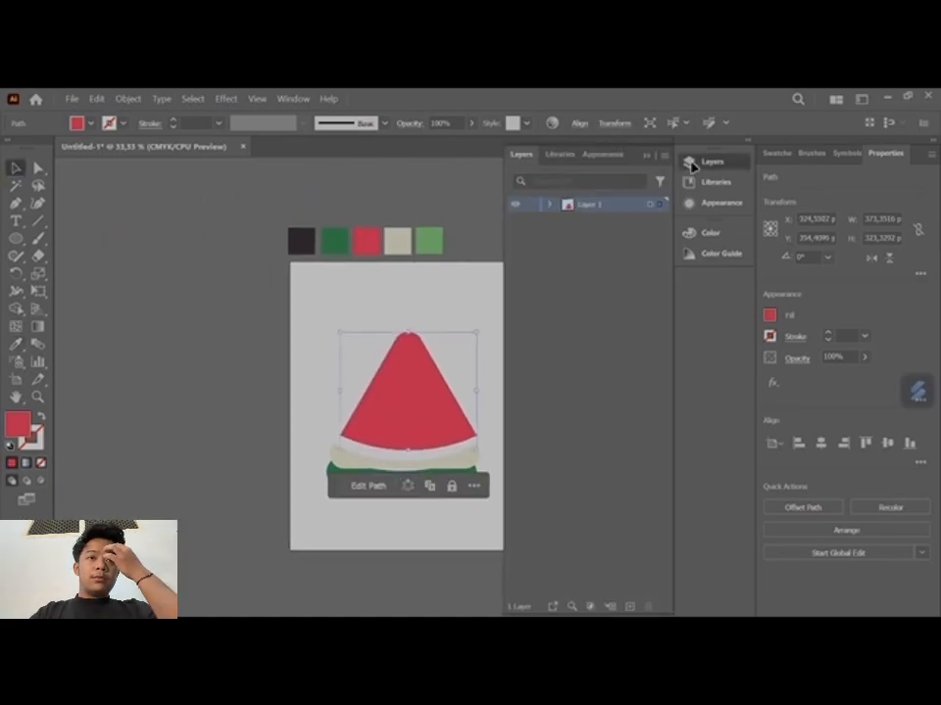
{"action": "left_click_drag", "start_coordinate": [419, 556], "coordinate": [289, 555]}
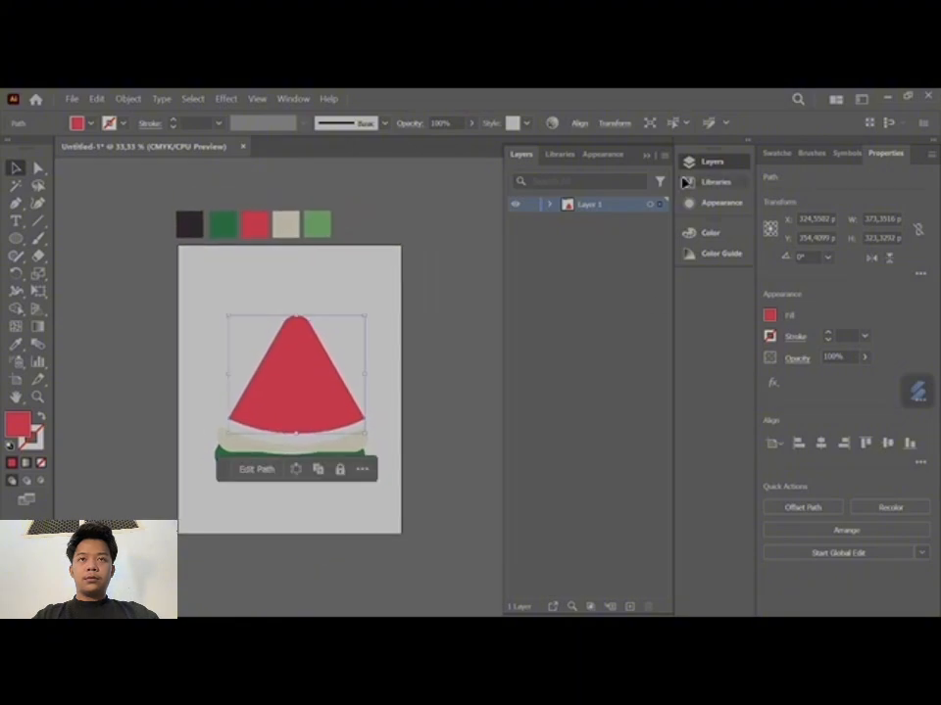
{"action": "left_click_drag", "start_coordinate": [527, 155], "coordinate": [700, 284]}
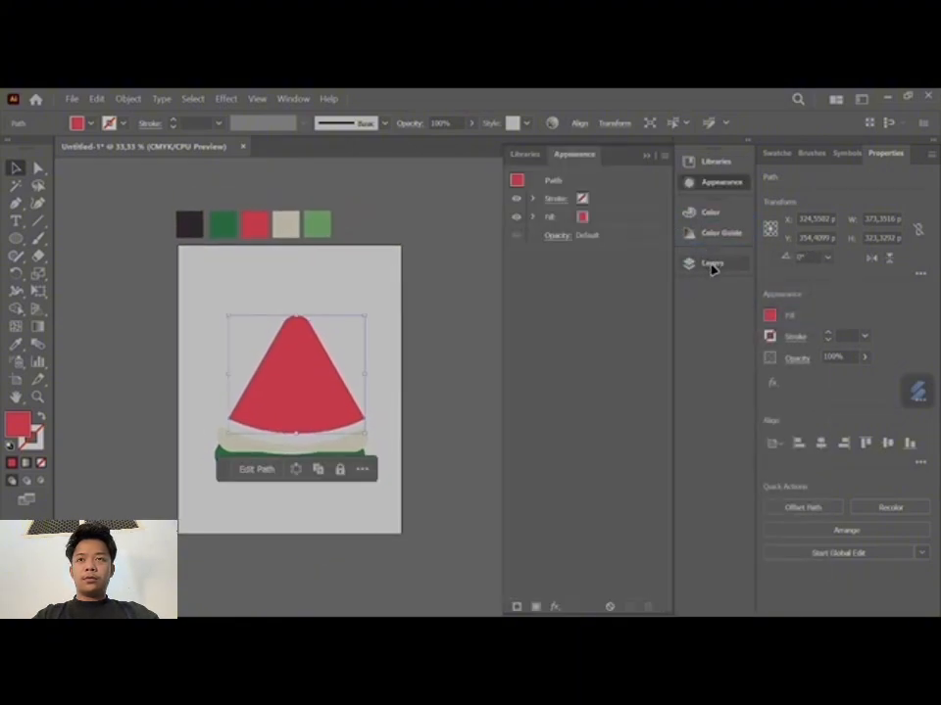
{"action": "left_click", "coordinate": [711, 264]}
{"action": "left_click", "coordinate": [551, 220]}
- Reorder the beige strip in Layer 1 so it sits beneath the red wedge and the green rind
{"action": "left_click_drag", "start_coordinate": [411, 411], "coordinate": [429, 424]}
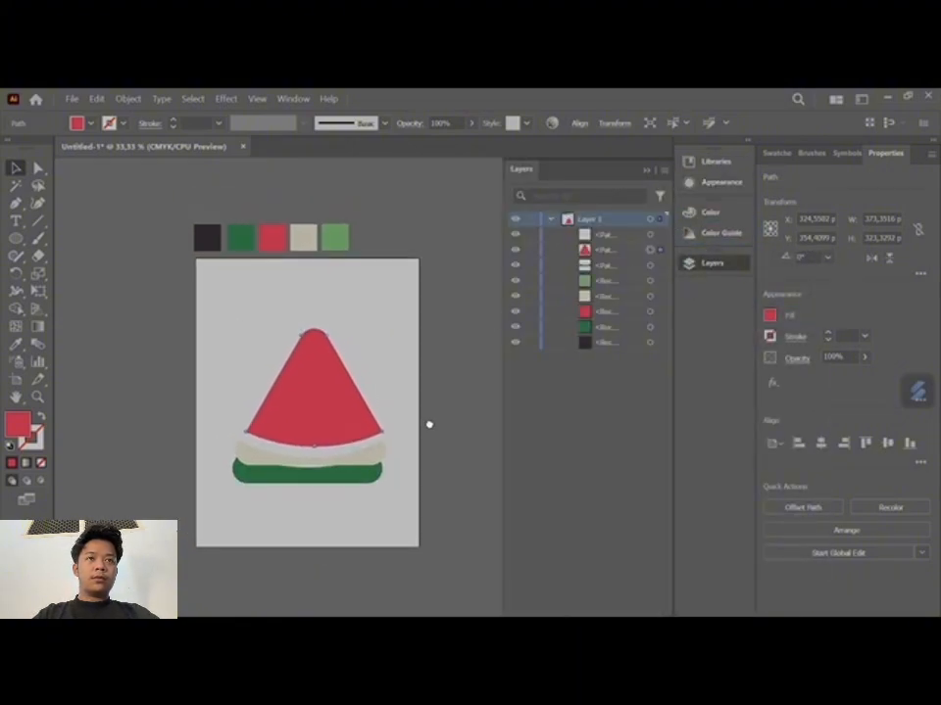
{"action": "left_click", "coordinate": [360, 461]}
{"action": "left_click_drag", "start_coordinate": [605, 235], "coordinate": [605, 269]}
- Lower the beige strip and scale it down so it follows the rind's curved upper edge
{"action": "scroll", "coordinate": [326, 474], "scroll_direction": "up", "scroll_amount": 5}
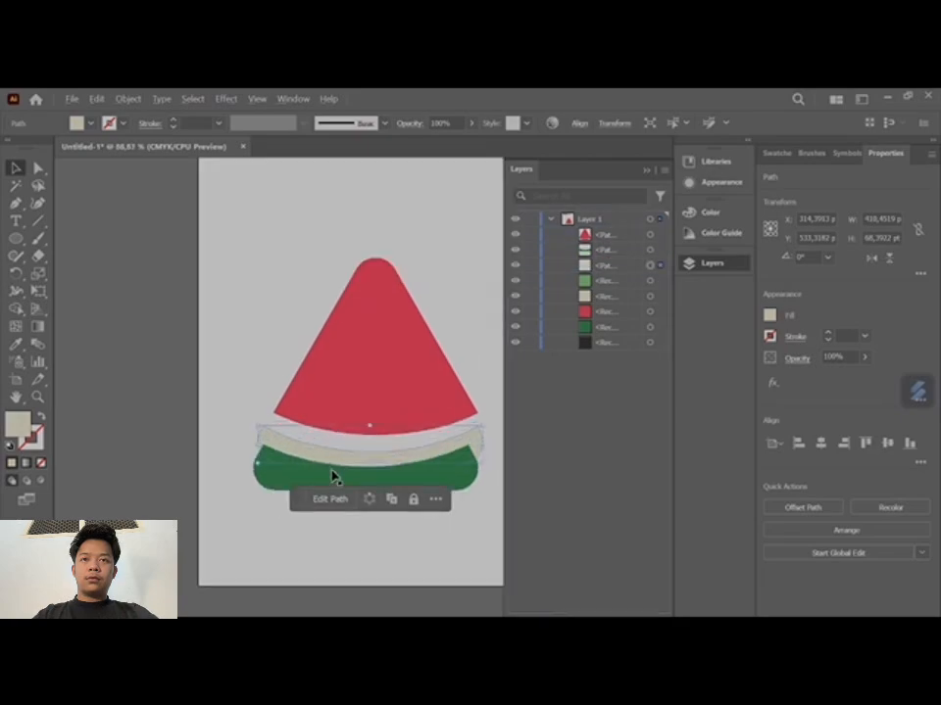
{"action": "mouse_move", "coordinate": [436, 424]}
{"action": "left_mouse_down"}
{"action": "mouse_move", "coordinate": [447, 434]}
{"action": "mouse_move", "coordinate": [436, 443]}
{"action": "left_mouse_up"}
{"action": "left_click_drag", "start_coordinate": [438, 385], "coordinate": [436, 401]}
{"action": "left_click", "coordinate": [468, 406]}
{"action": "left_click", "coordinate": [175, 414]}
{"action": "mouse_move", "coordinate": [156, 392]}
{"action": "left_mouse_down"}
{"action": "mouse_move", "coordinate": [164, 397]}
{"action": "mouse_move", "coordinate": [157, 392]}
{"action": "left_mouse_up"}
{"action": "left_click", "coordinate": [445, 456]}
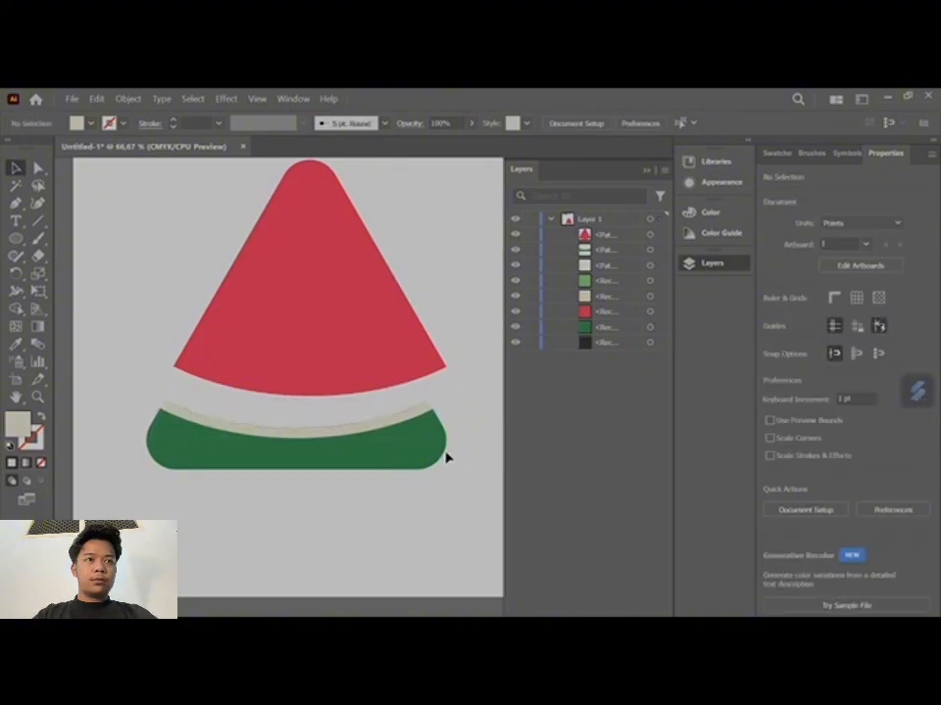
- Fine-tune the beige strip's ends to the rind's upper corners, stretching it to about 378 pt wide
{"action": "scroll", "coordinate": [415, 412], "scroll_direction": "up", "scroll_amount": 2}
{"action": "left_click", "coordinate": [412, 401]}
{"action": "left_click_drag", "start_coordinate": [449, 381], "coordinate": [453, 381]}
{"action": "left_click_drag", "start_coordinate": [236, 505], "coordinate": [400, 516]}
{"action": "left_click_drag", "start_coordinate": [207, 527], "coordinate": [399, 536]}
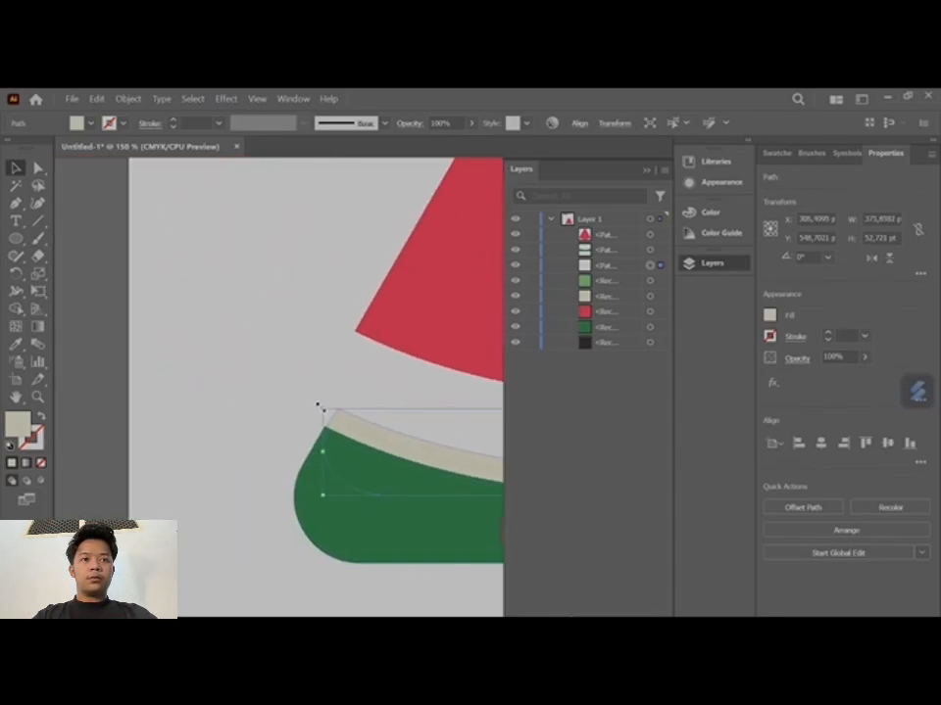
{"action": "left_click_drag", "start_coordinate": [320, 407], "coordinate": [317, 406]}
{"action": "left_click_drag", "start_coordinate": [390, 559], "coordinate": [90, 456]}
- Move the red wedge down onto the beige strip, leaving a thin beige band above the rind
{"action": "scroll", "coordinate": [294, 455], "scroll_direction": "down", "scroll_amount": 2}
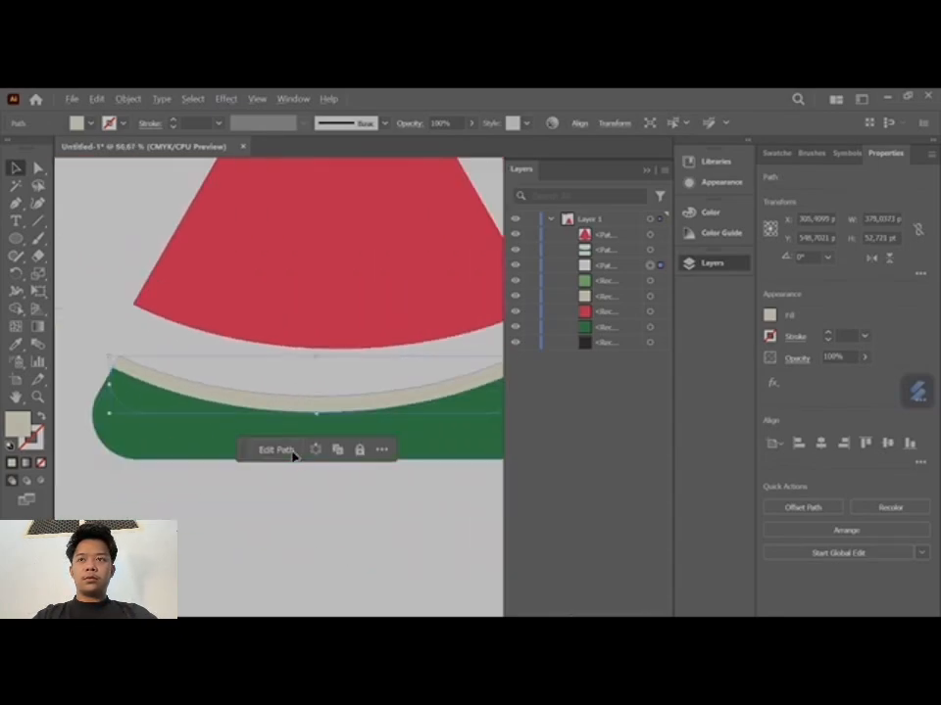
{"action": "scroll", "coordinate": [293, 455], "scroll_direction": "down", "scroll_amount": 1}
{"action": "left_click_drag", "start_coordinate": [335, 346], "coordinate": [327, 369]}
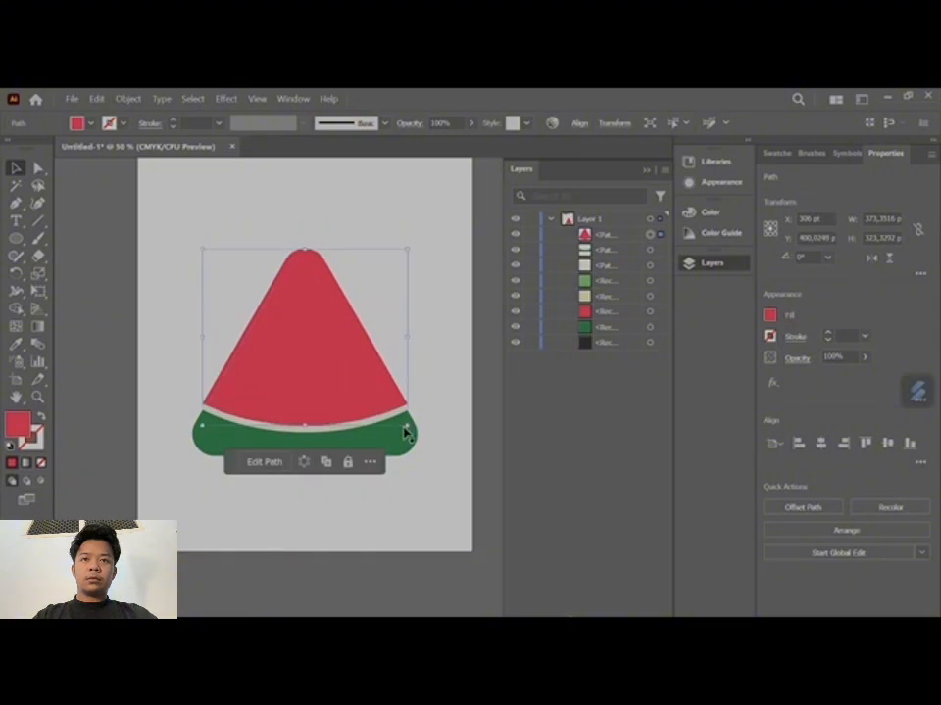
- Resize the red wedge to about 361 by 326 pt so its lower corners line up with the beige strip, and deselect it
{"action": "left_click_drag", "start_coordinate": [405, 432], "coordinate": [401, 427]}
{"action": "scroll", "coordinate": [409, 453], "scroll_direction": "up", "scroll_amount": 5}
{"action": "scroll", "coordinate": [410, 452], "scroll_direction": "up", "scroll_amount": 1}
{"action": "left_click_drag", "start_coordinate": [384, 308], "coordinate": [390, 323]}
{"action": "scroll", "coordinate": [273, 412], "scroll_direction": "down", "scroll_amount": 1}
{"action": "left_click_drag", "start_coordinate": [277, 429], "coordinate": [500, 472]}
{"action": "mouse_move", "coordinate": [172, 423]}
{"action": "left_mouse_down"}
{"action": "mouse_move", "coordinate": [413, 426]}
{"action": "mouse_move", "coordinate": [428, 443]}
{"action": "mouse_move", "coordinate": [173, 413]}
{"action": "mouse_move", "coordinate": [179, 421]}
{"action": "left_mouse_up"}
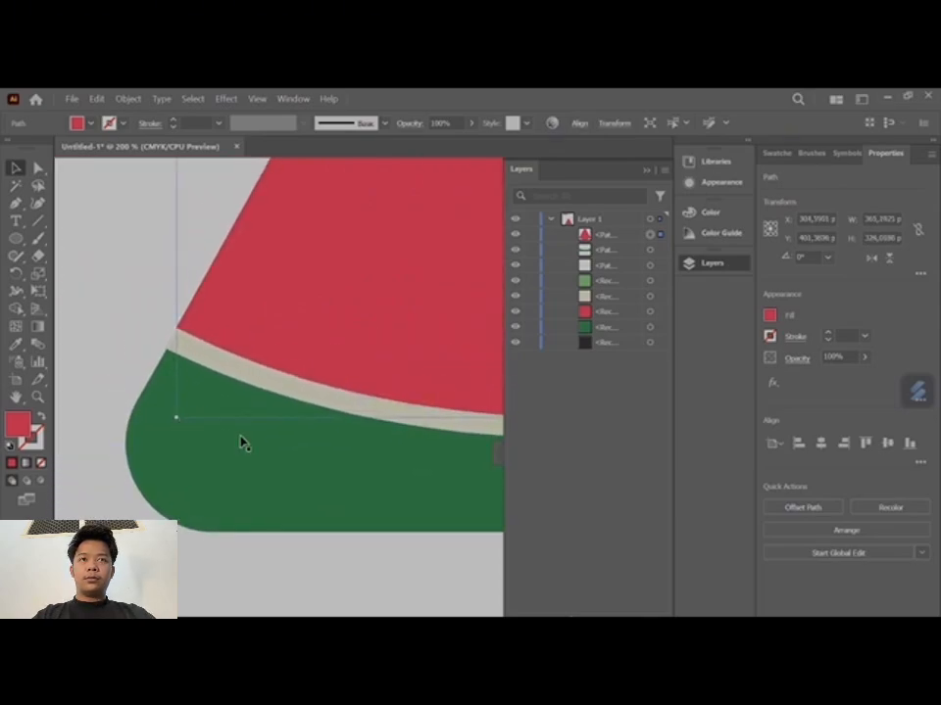
{"action": "key", "text": "ctrl+0"}
{"action": "scroll", "coordinate": [212, 539], "scroll_direction": "down", "scroll_amount": 2}
{"action": "left_click_drag", "start_coordinate": [351, 441], "coordinate": [446, 387]}
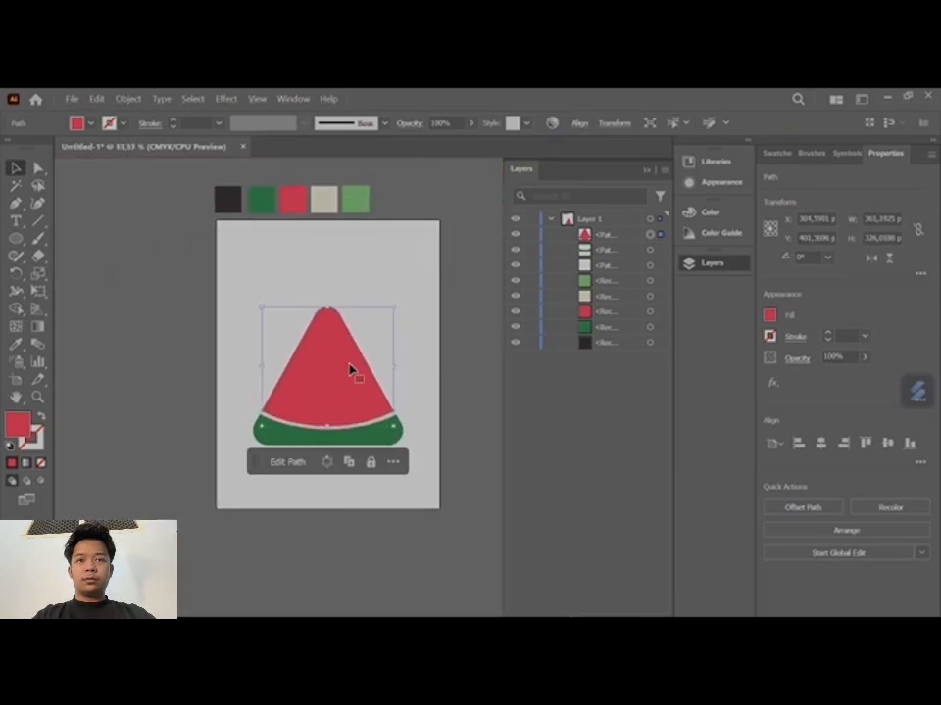
{"action": "left_click", "coordinate": [445, 487]}
- Draw an upright ellipse about 90 by 157 pt above the slice and recolor it with the dark swatch
{"action": "left_click", "coordinate": [18, 243]}
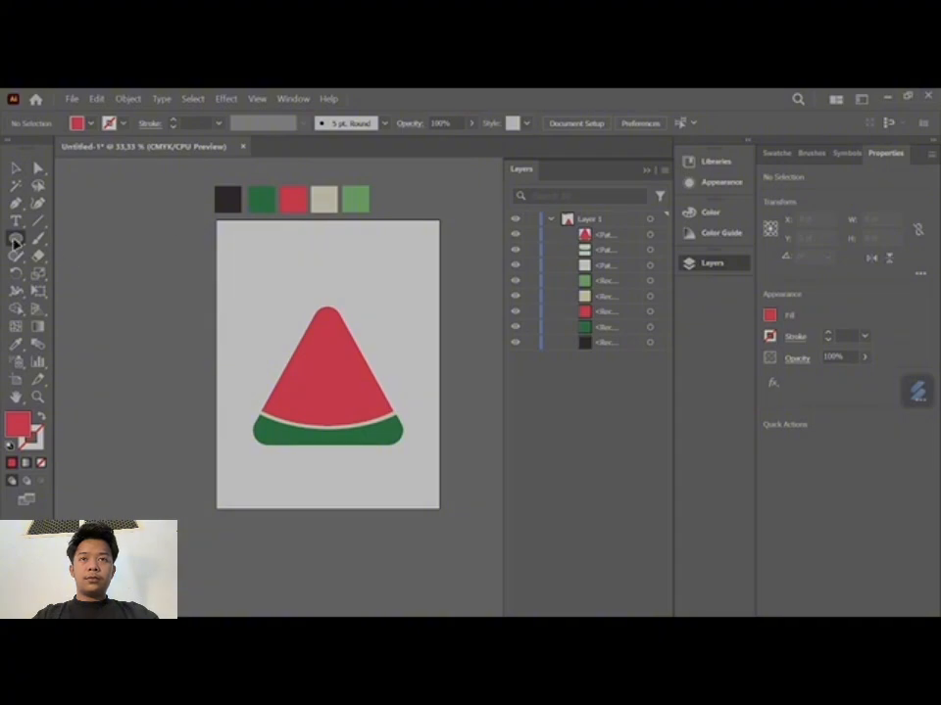
{"action": "left_click_drag", "start_coordinate": [15, 241], "coordinate": [95, 281]}
{"action": "left_click_drag", "start_coordinate": [248, 257], "coordinate": [281, 314]}
{"action": "key", "text": "v"}
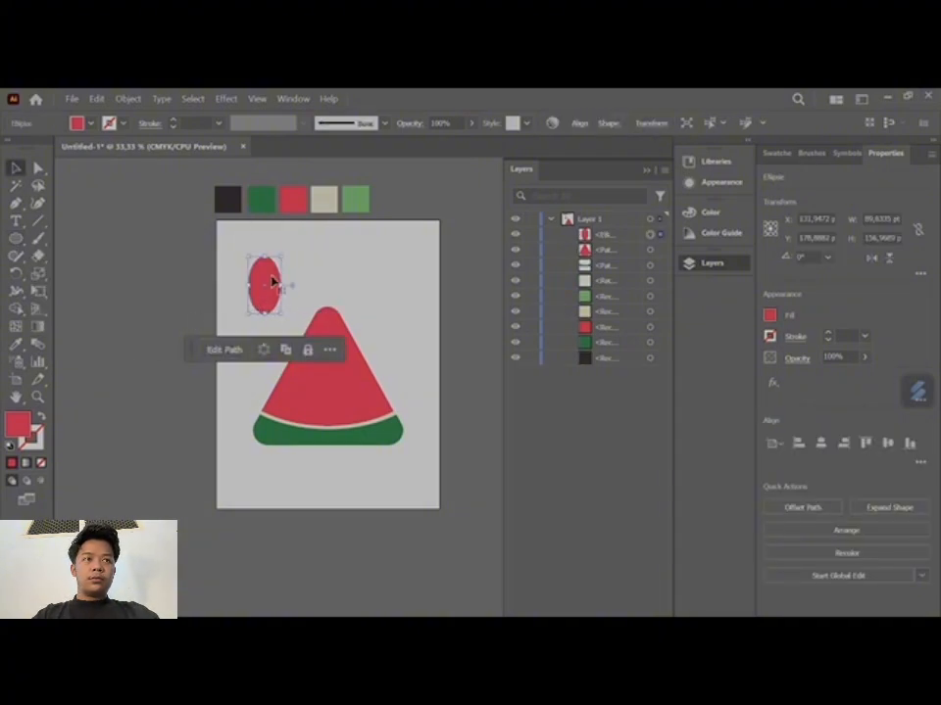
{"action": "left_click", "coordinate": [16, 344]}
{"action": "left_click", "coordinate": [229, 196]}
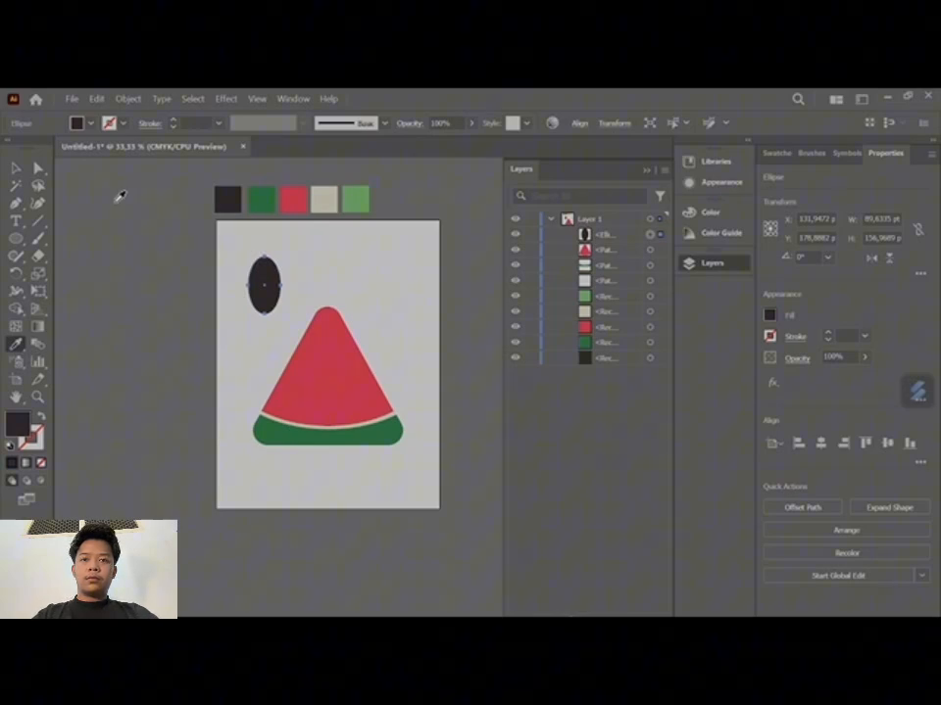
- Convert the dark ellipse's top anchor point to a corner to form a pointed seed
{"action": "left_click", "coordinate": [16, 168]}
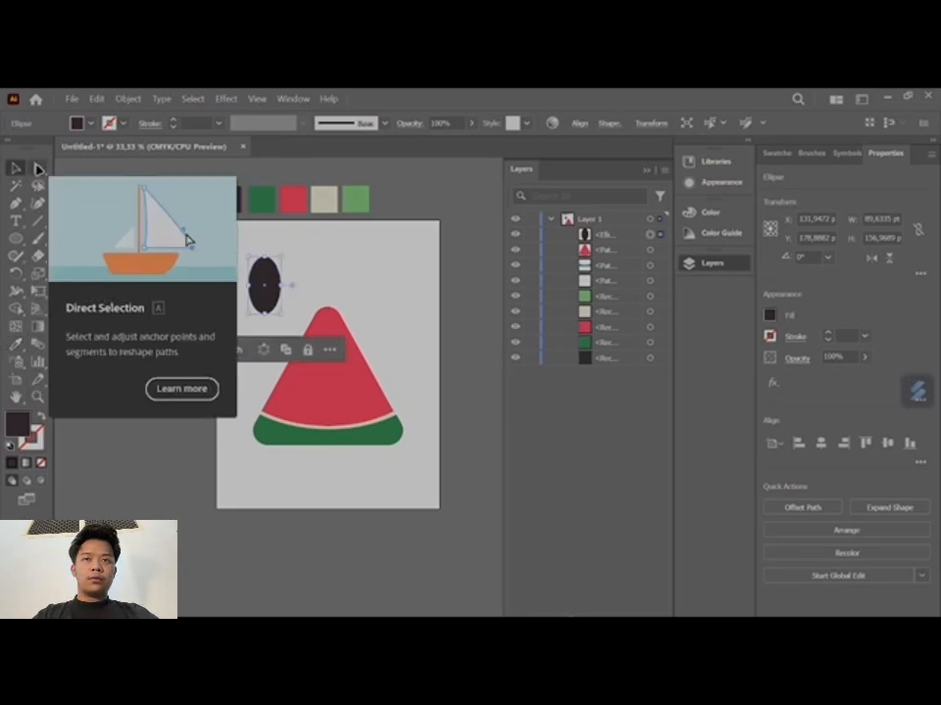
{"action": "key", "text": "a"}
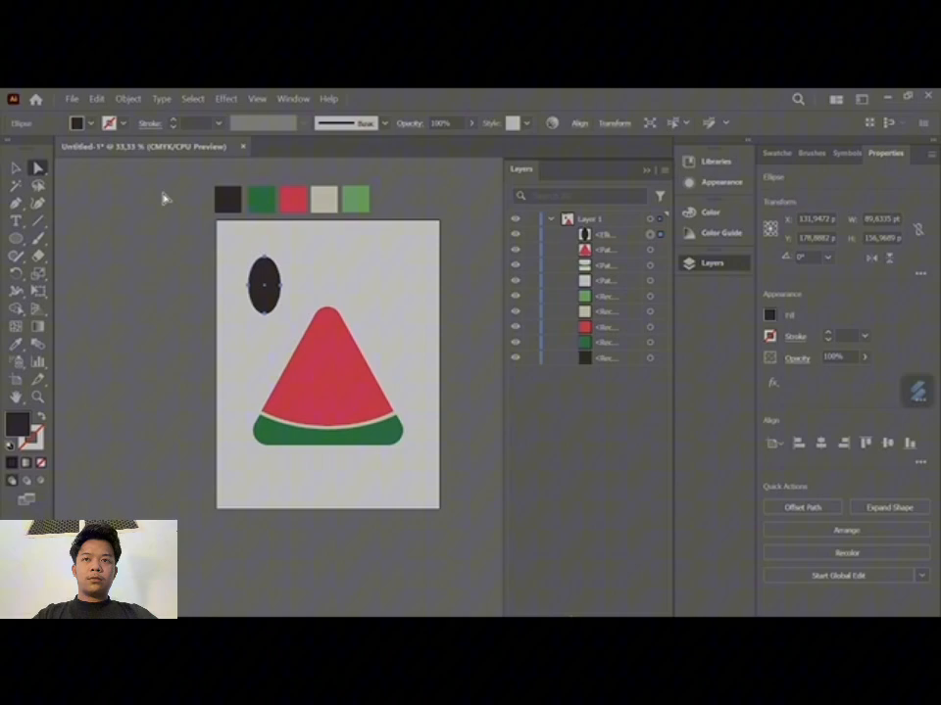
{"action": "left_click", "coordinate": [264, 263]}
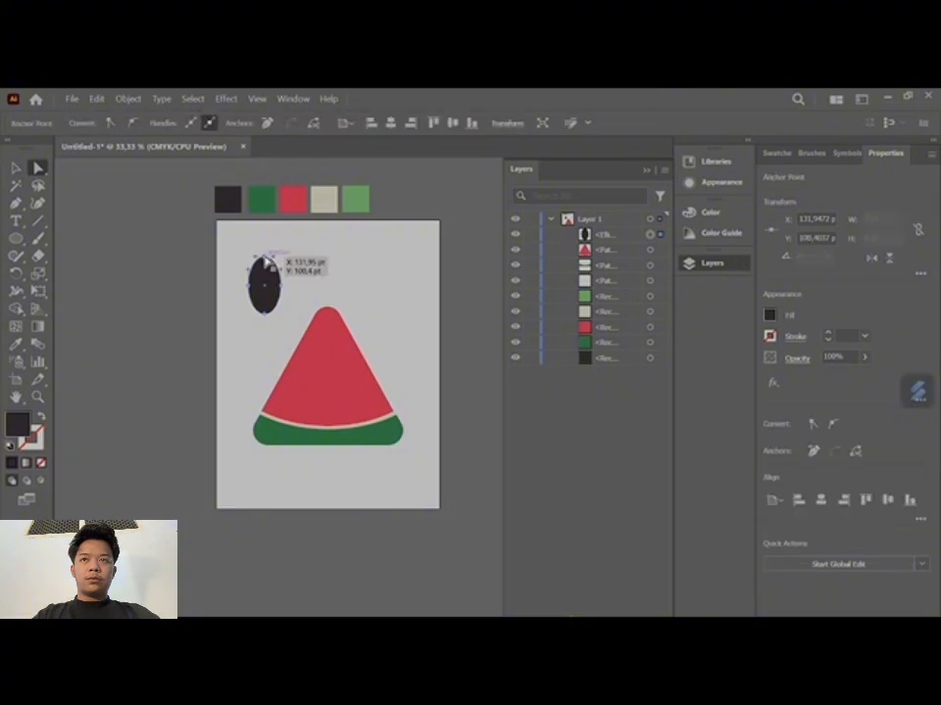
{"action": "left_click", "coordinate": [110, 123]}
{"action": "left_click", "coordinate": [17, 169]}
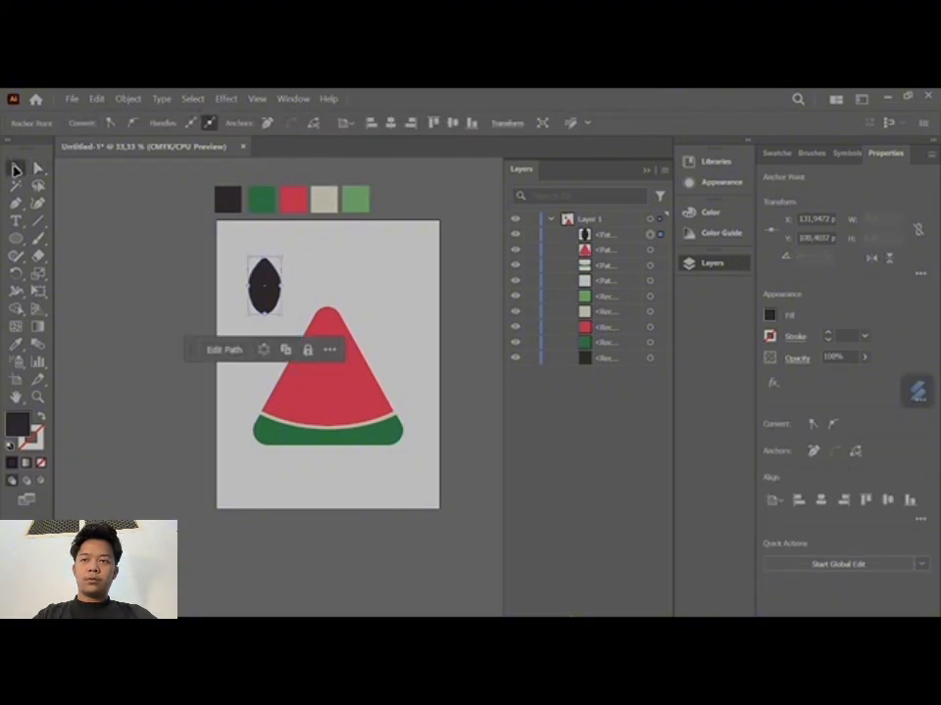
- Scale the seed to about 28 by 49 pt and center it horizontally near the red wedge's tip
{"action": "left_click_drag", "start_coordinate": [279, 257], "coordinate": [330, 341]}
{"action": "scroll", "coordinate": [330, 341], "scroll_direction": "up", "scroll_amount": 3}
{"action": "left_click_drag", "start_coordinate": [351, 283], "coordinate": [330, 312]}
{"action": "left_click_drag", "start_coordinate": [317, 352], "coordinate": [325, 328]}
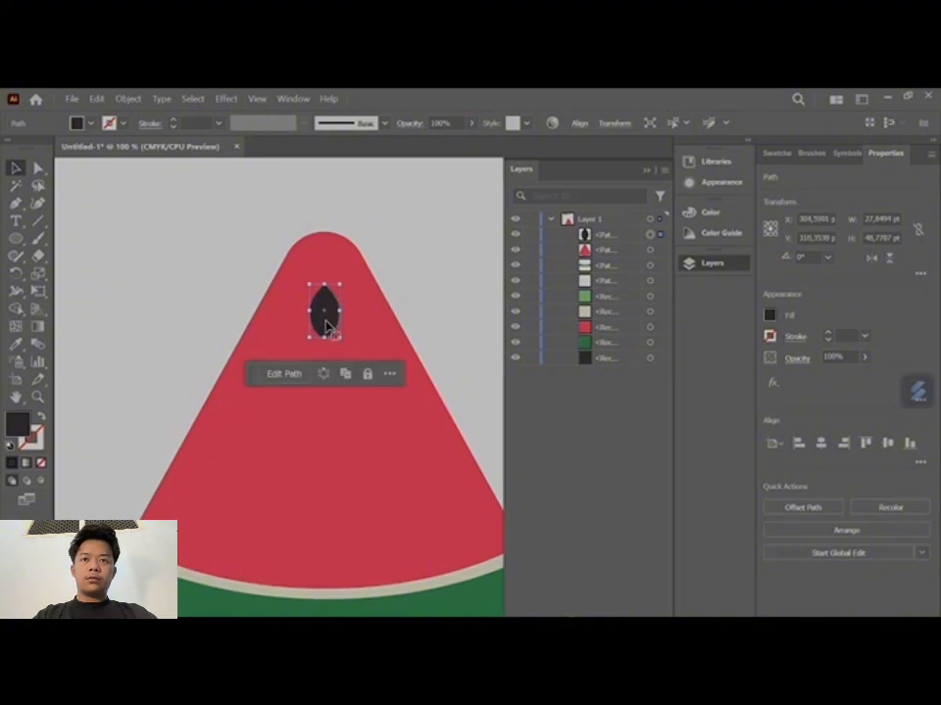
{"action": "left_click", "coordinate": [820, 444]}
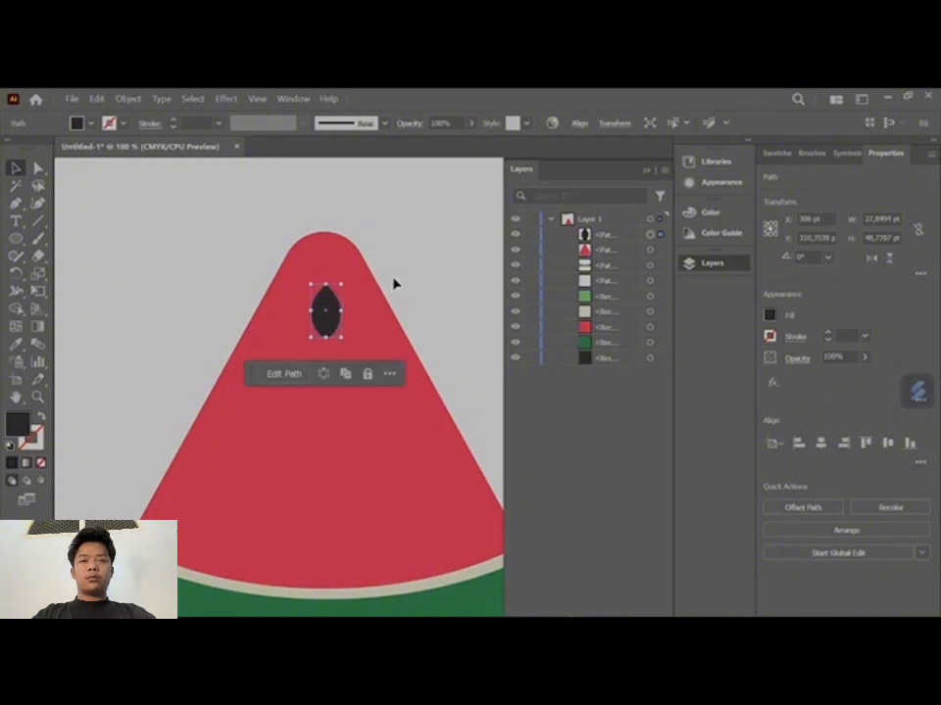
- Select the red wedge, beige strip and green rind and align their horizontal centers
{"action": "scroll", "coordinate": [394, 285], "scroll_direction": "down", "scroll_amount": 1}
{"action": "left_click", "coordinate": [411, 534]}
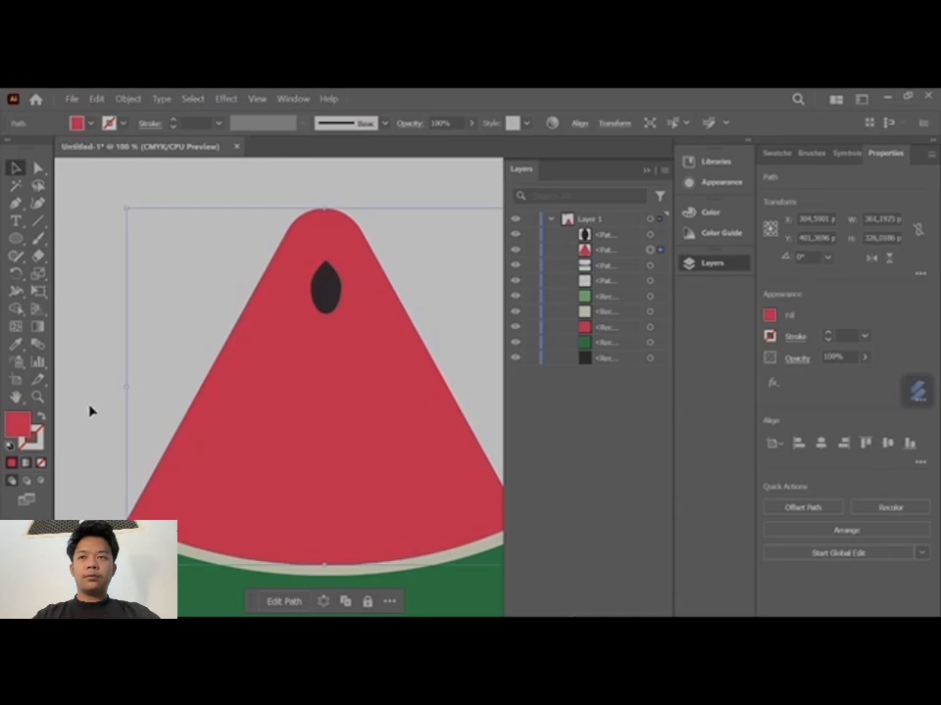
{"action": "left_click_drag", "start_coordinate": [88, 402], "coordinate": [313, 607]}
{"action": "scroll", "coordinate": [279, 545], "scroll_direction": "down", "scroll_amount": 2}
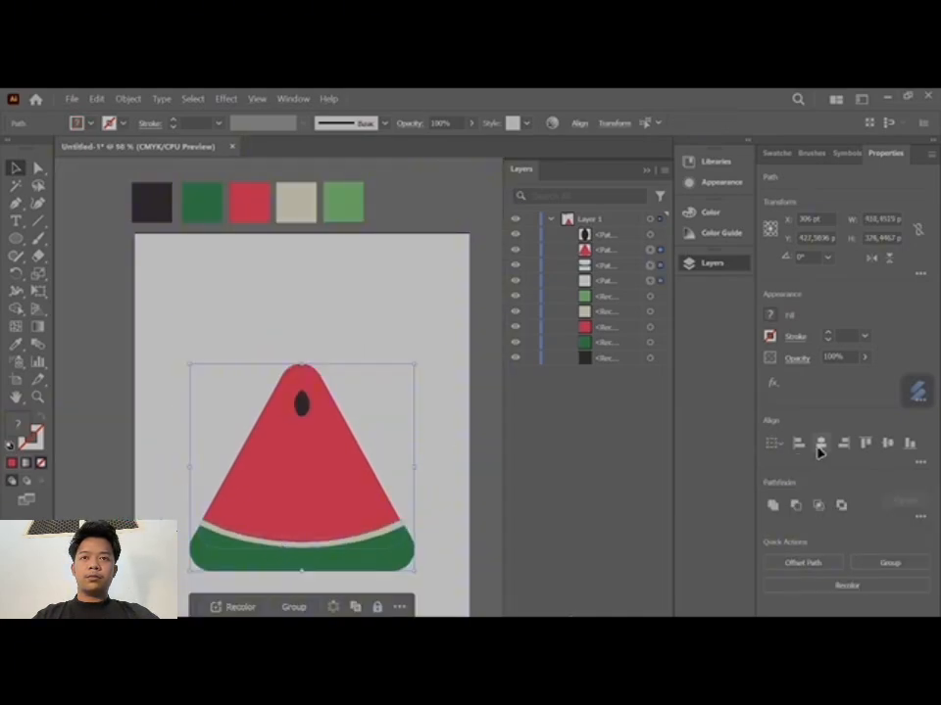
{"action": "left_click", "coordinate": [820, 446]}
{"action": "scroll", "coordinate": [424, 536], "scroll_direction": "up", "scroll_amount": 2}
{"action": "scroll", "coordinate": [424, 538], "scroll_direction": "down", "scroll_amount": 2}
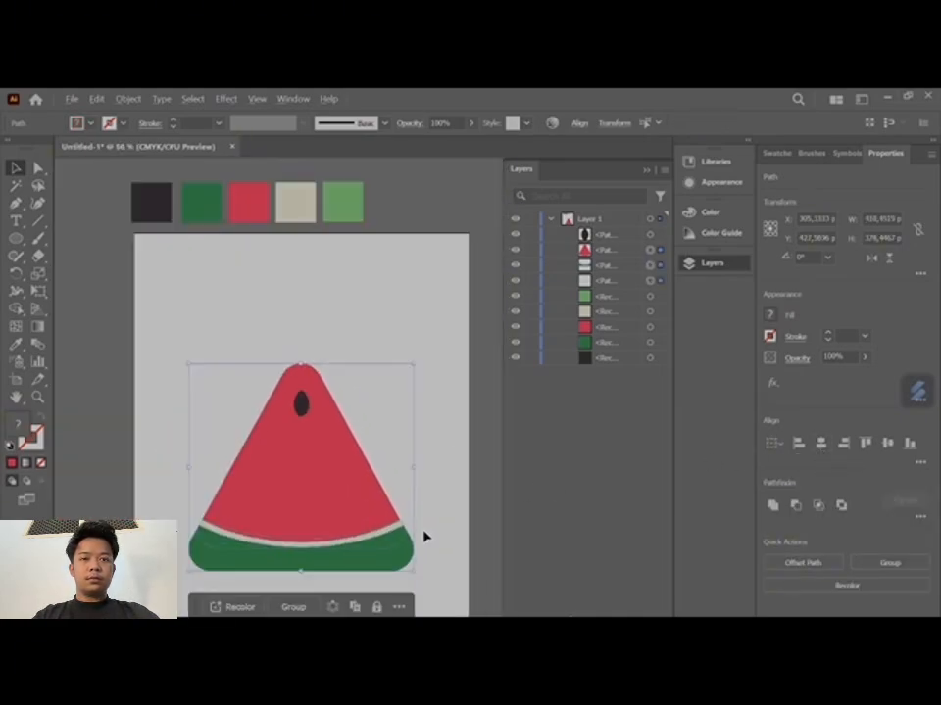
- Duplicate the seed across the red flesh in rows of one, two and three seeds
{"action": "scroll", "coordinate": [452, 474], "scroll_direction": "down", "scroll_amount": 1}
{"action": "left_click", "coordinate": [324, 373]}
{"action": "left_click_drag", "start_coordinate": [321, 369], "coordinate": [365, 443]}
{"action": "left_click", "coordinate": [374, 374]}
- Select the slice with all its seeds and group the pieces
{"action": "scroll", "coordinate": [373, 373], "scroll_direction": "down", "scroll_amount": 2}
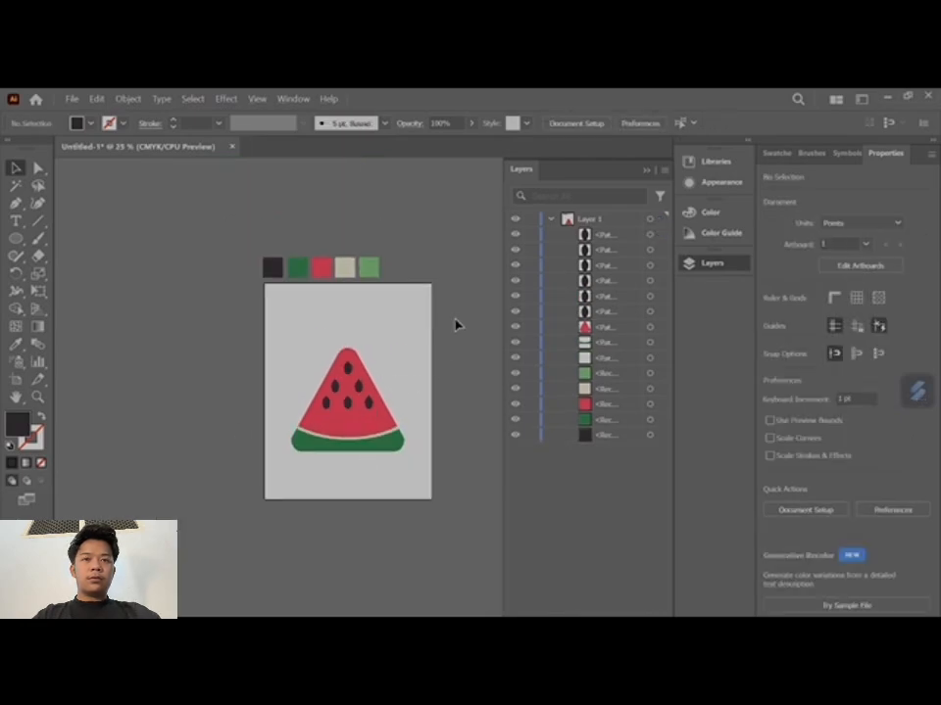
{"action": "left_click_drag", "start_coordinate": [454, 320], "coordinate": [259, 464]}
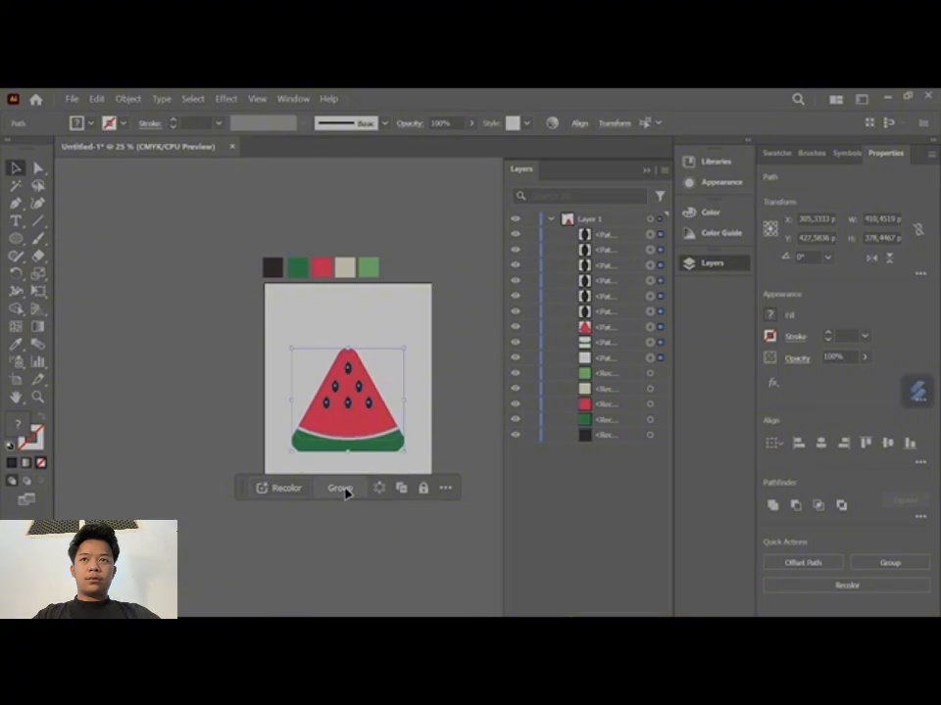
{"action": "left_click", "coordinate": [340, 488]}
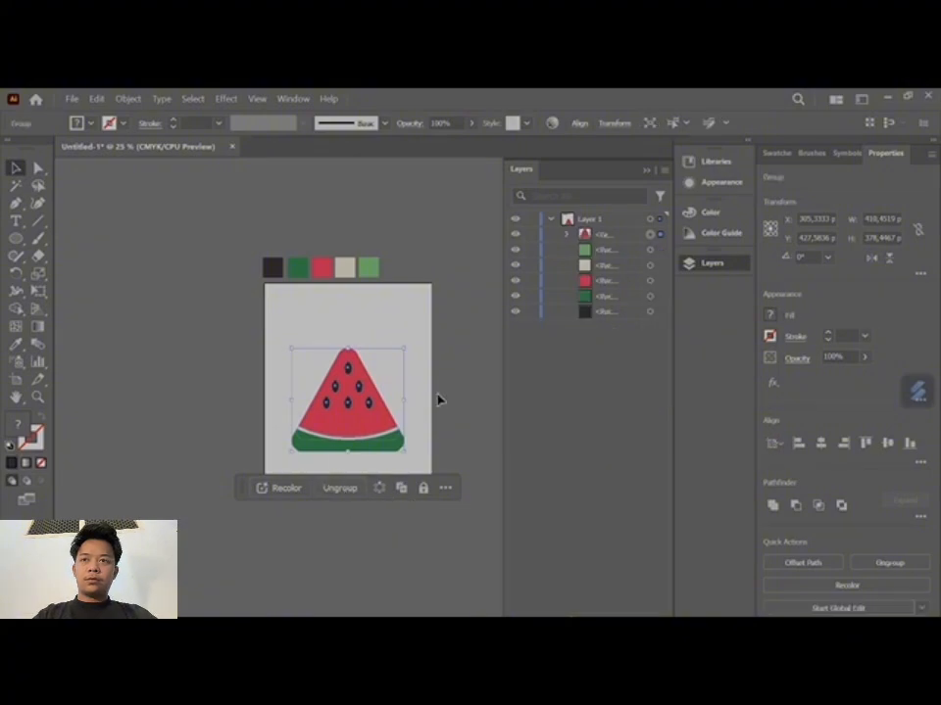
- Try the 3D Extrude & Bevel (Classic) effect on the grouped slice with a deeper extrusion, and undo it
{"action": "left_click", "coordinate": [231, 101]}
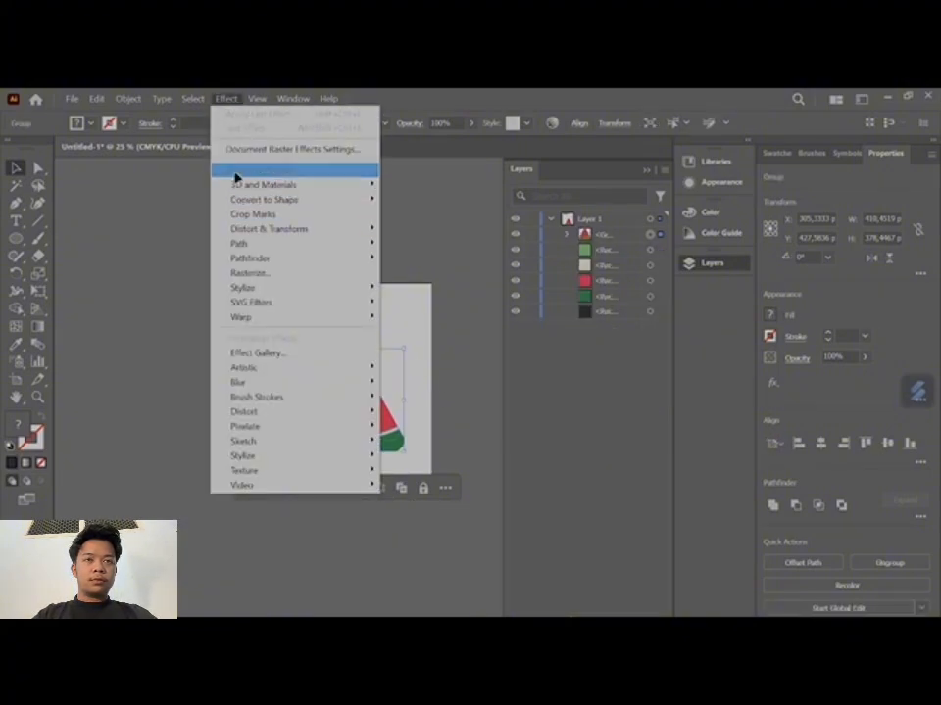
{"action": "mouse_move", "coordinate": [379, 189]}
{"action": "mouse_move", "coordinate": [467, 272]}
{"action": "left_click", "coordinate": [548, 273]}
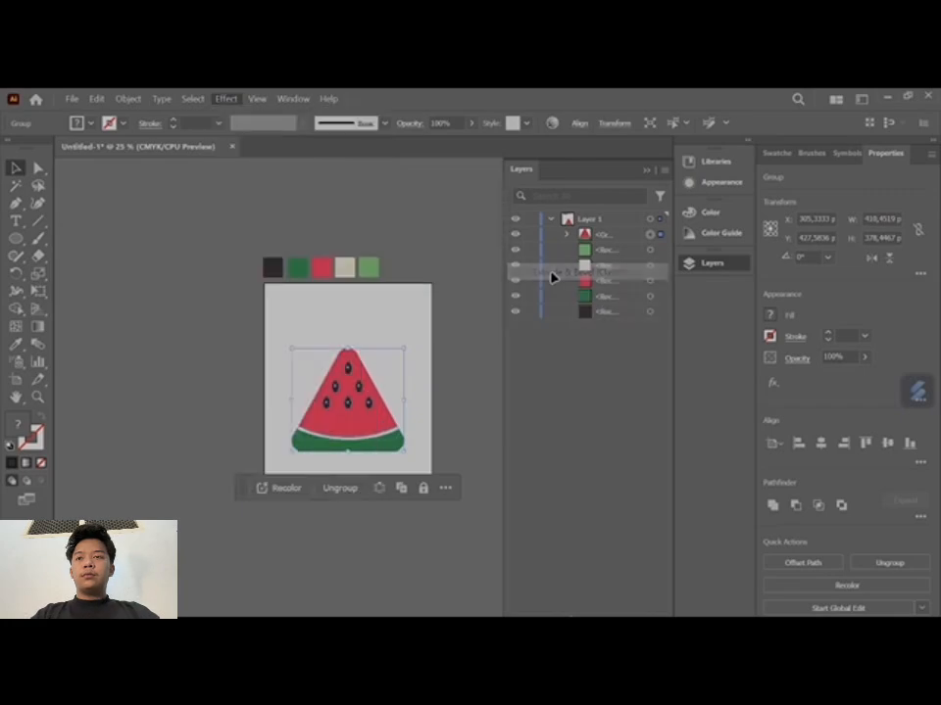
{"action": "double_click", "coordinate": [660, 415]}
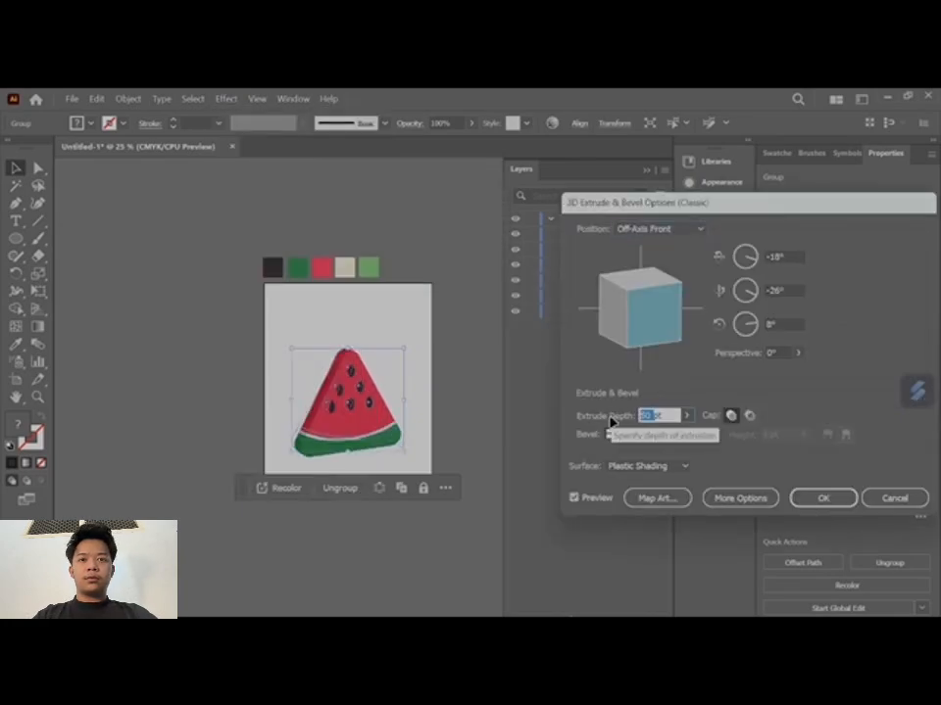
{"action": "left_click", "coordinate": [823, 498]}
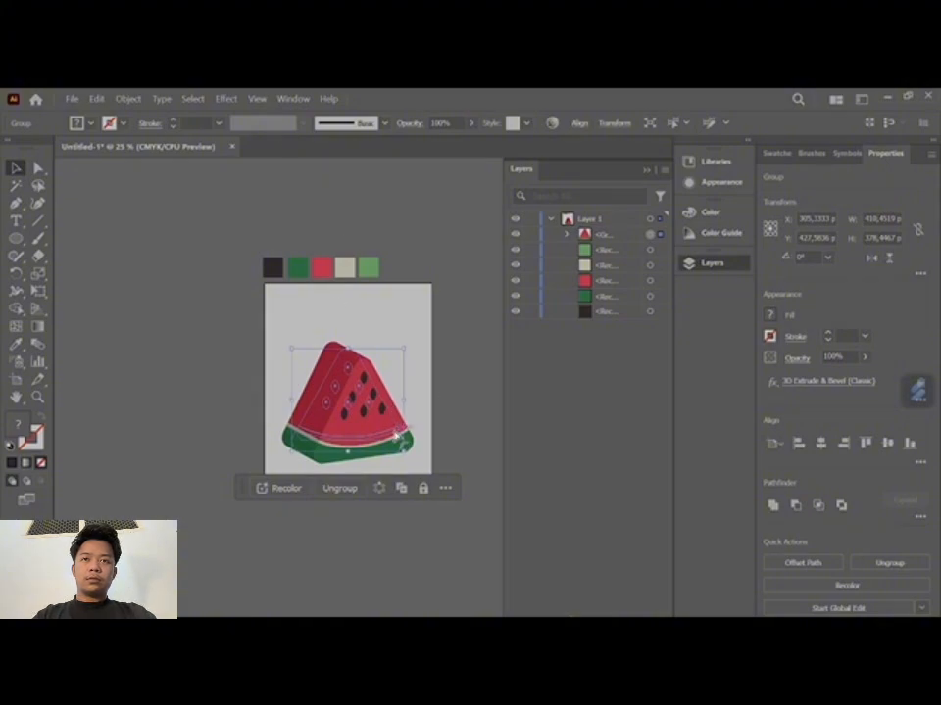
{"action": "key", "text": "ctrl+z"}
- Scale the grouped slice down to about 315 by 290 pt and center it horizontally on the artboard
{"action": "scroll", "coordinate": [301, 454], "scroll_direction": "up", "scroll_amount": 1}
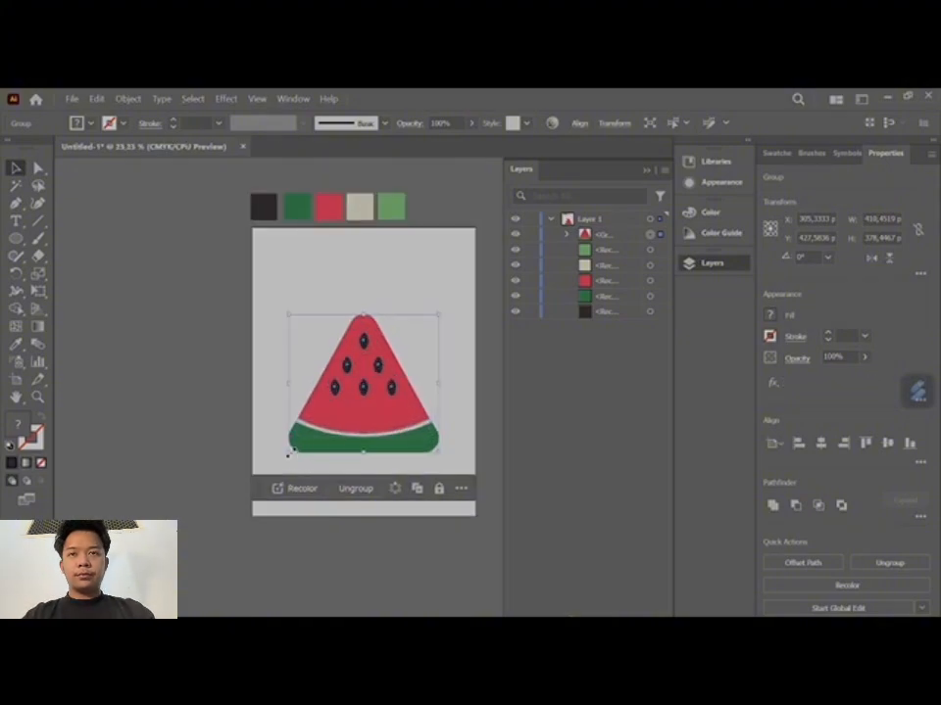
{"action": "left_click_drag", "start_coordinate": [289, 453], "coordinate": [371, 415]}
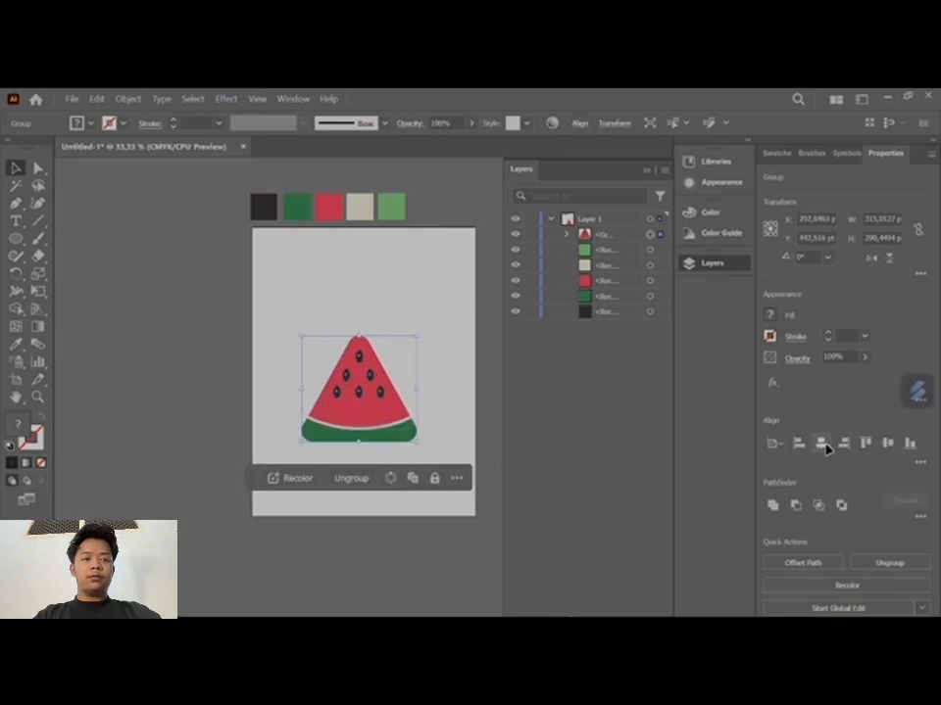
{"action": "left_click", "coordinate": [821, 444]}
- Try the Extrude & Bevel (Classic) effect on the grouped slice with a 250 pt depth, and undo it
{"action": "scroll", "coordinate": [392, 474], "scroll_direction": "right", "scroll_amount": 3}
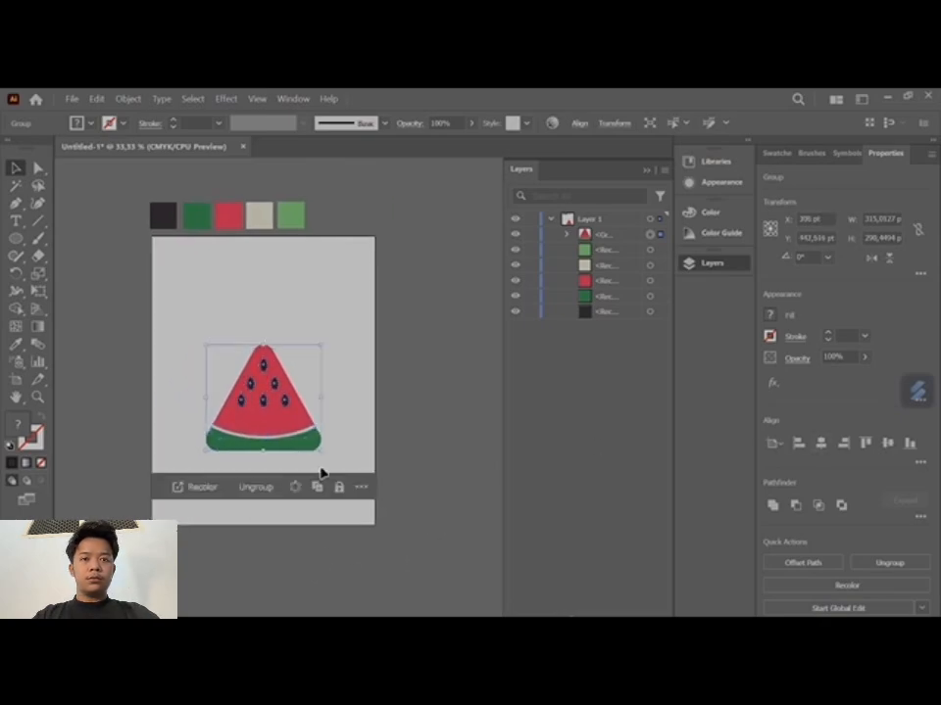
{"action": "left_click", "coordinate": [225, 99]}
{"action": "mouse_move", "coordinate": [314, 185]}
{"action": "mouse_move", "coordinate": [508, 274]}
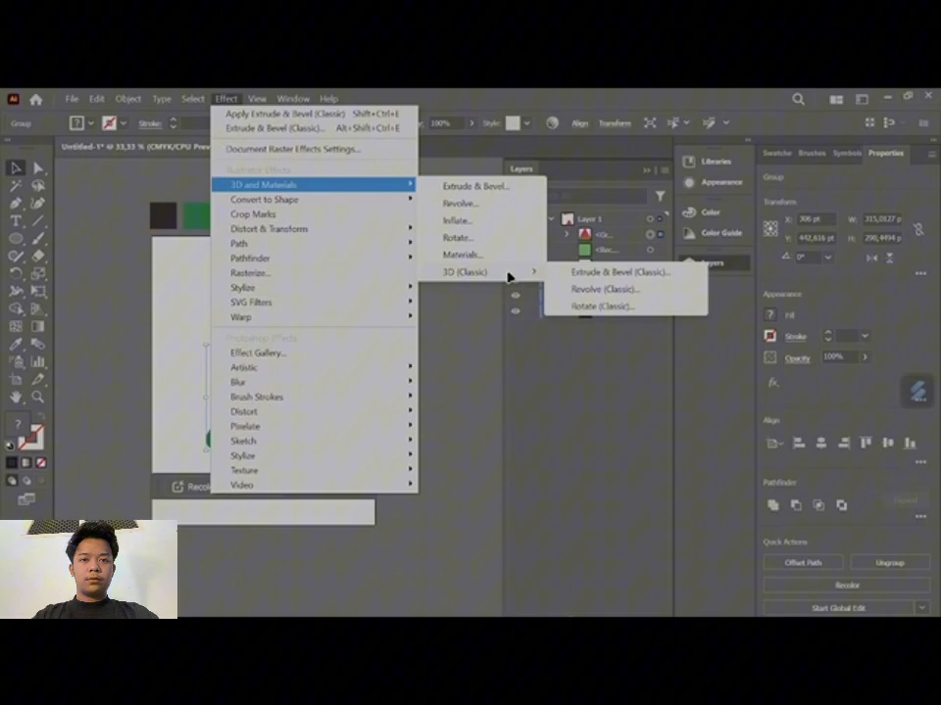
{"action": "left_click", "coordinate": [608, 279]}
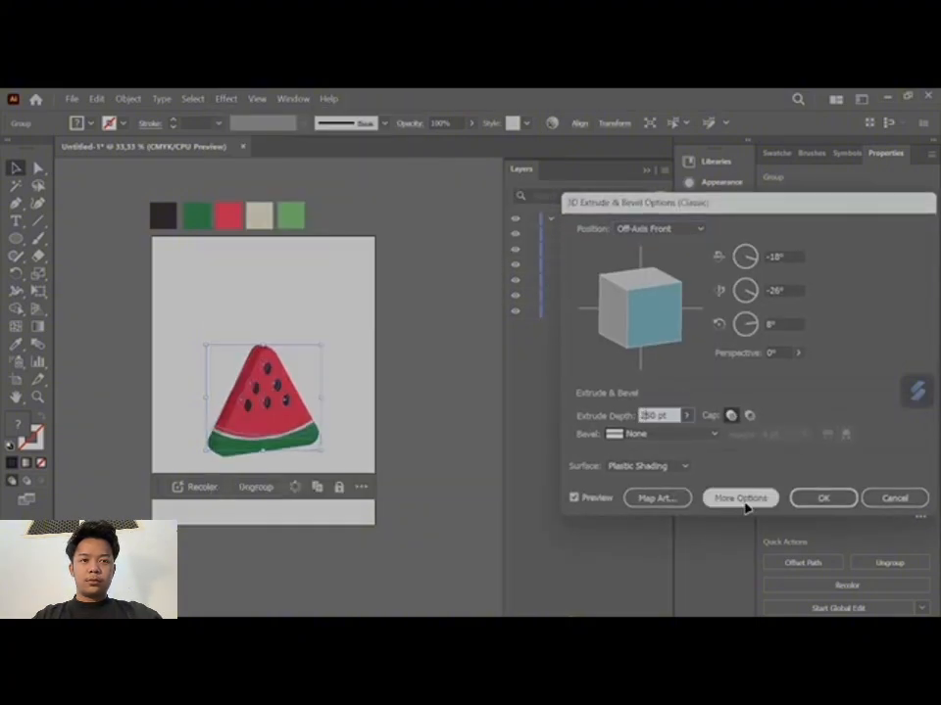
{"action": "key", "text": "Return"}
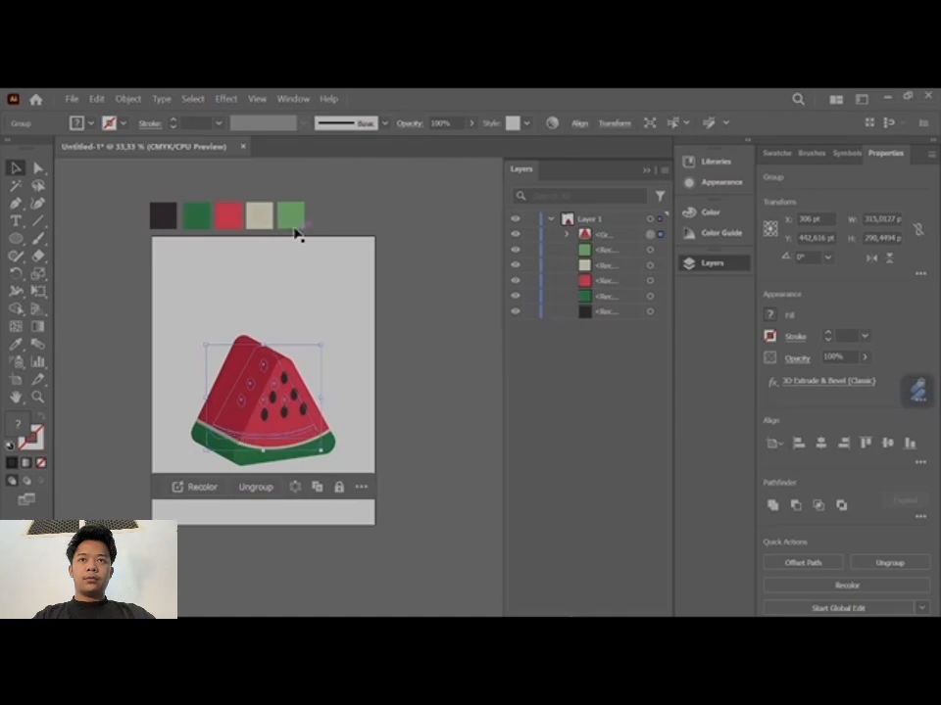
{"action": "left_click", "coordinate": [401, 393]}
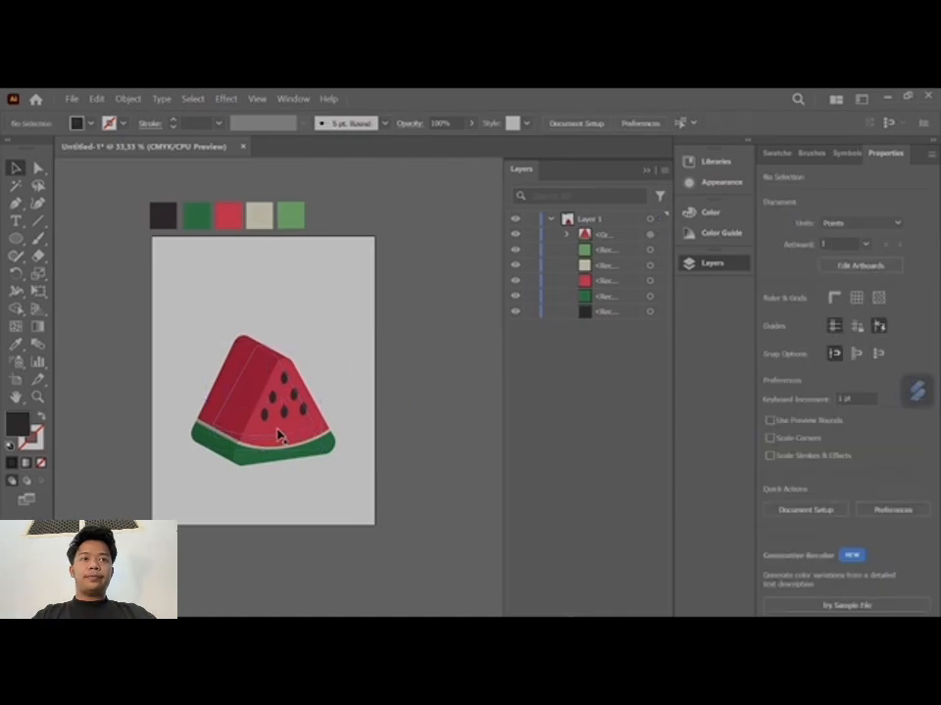
{"action": "left_click", "coordinate": [316, 437]}
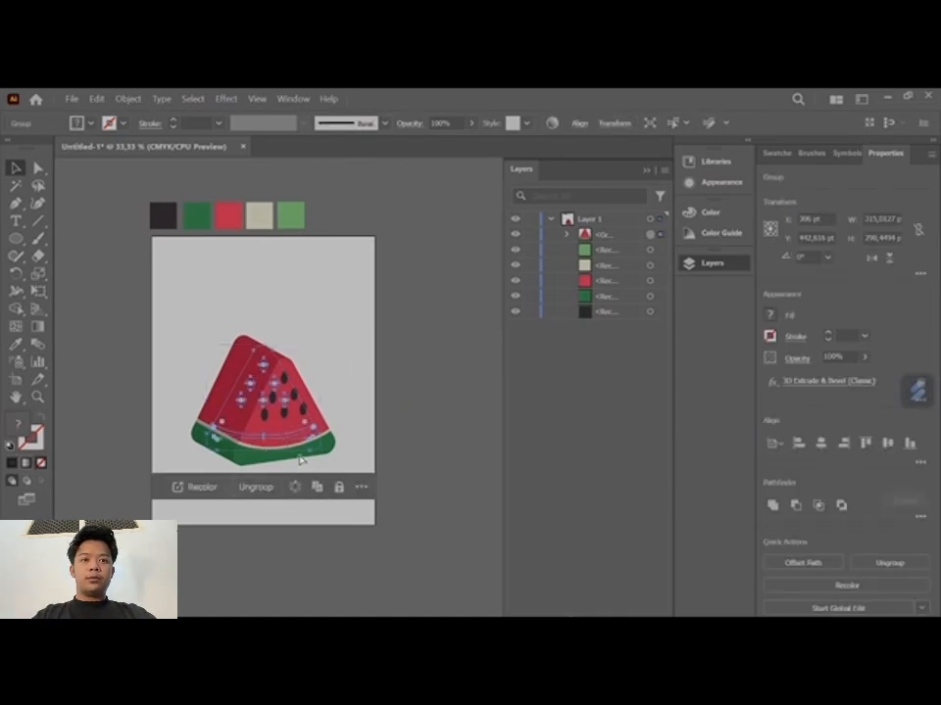
{"action": "key", "text": "ctrl+z"}
- Try the Extrude & Bevel (Classic) effect on the grouped slice with a 150 pt depth, inspect it, and undo it
{"action": "left_click", "coordinate": [226, 99]}
{"action": "mouse_move", "coordinate": [353, 185]}
{"action": "mouse_move", "coordinate": [479, 272]}
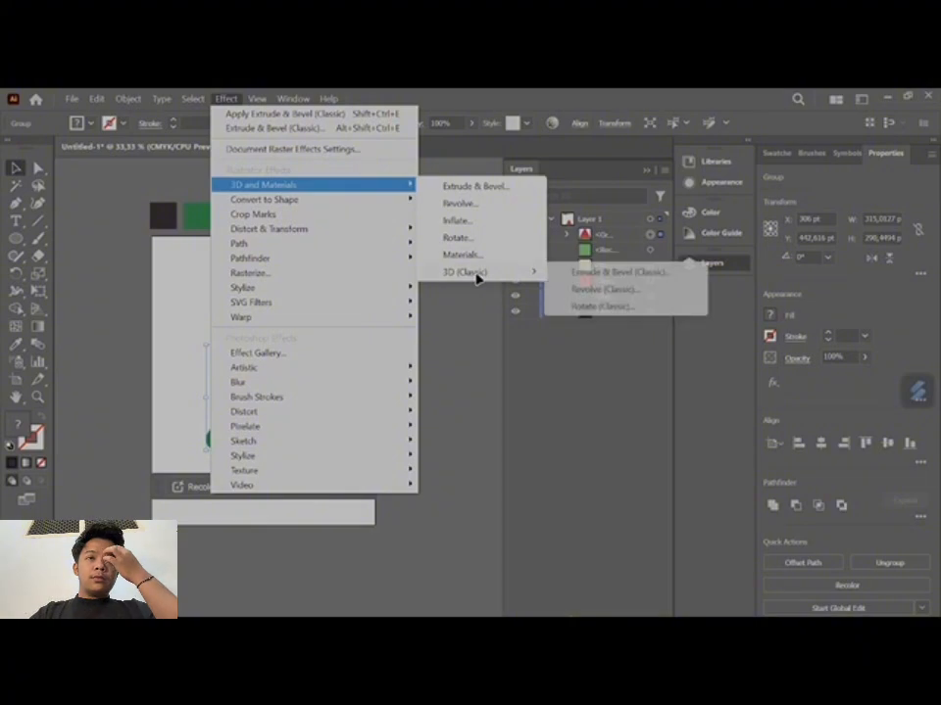
{"action": "left_click", "coordinate": [609, 270]}
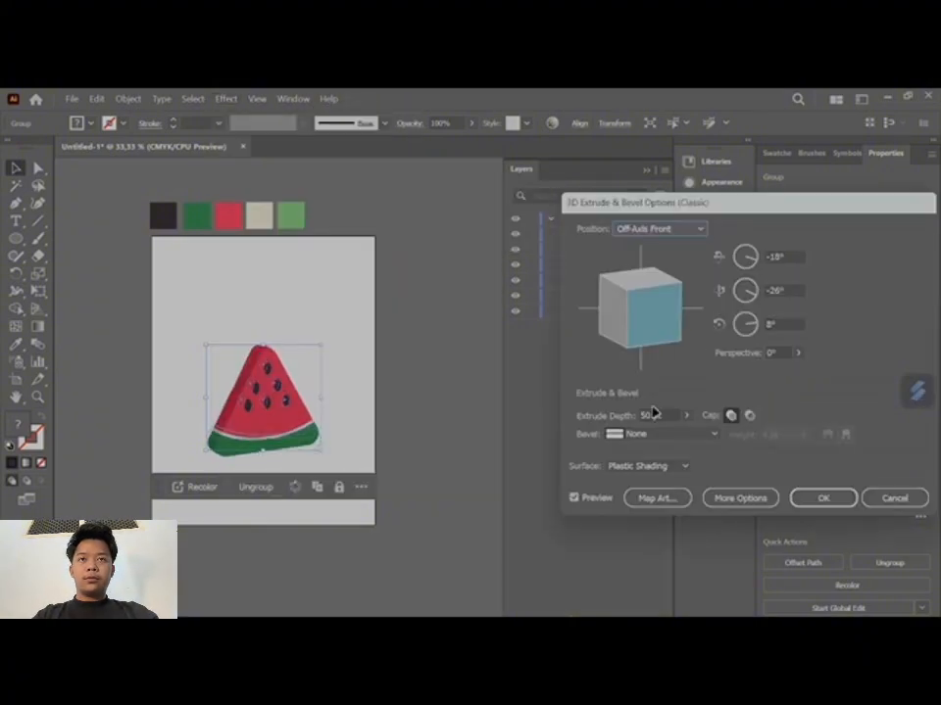
{"action": "left_click", "coordinate": [833, 499]}
{"action": "left_click", "coordinate": [348, 444]}
{"action": "left_click_drag", "start_coordinate": [259, 525], "coordinate": [315, 518]}
{"action": "scroll", "coordinate": [276, 501], "scroll_direction": "down", "scroll_amount": 1}
{"action": "scroll", "coordinate": [314, 492], "scroll_direction": "up", "scroll_amount": 2}
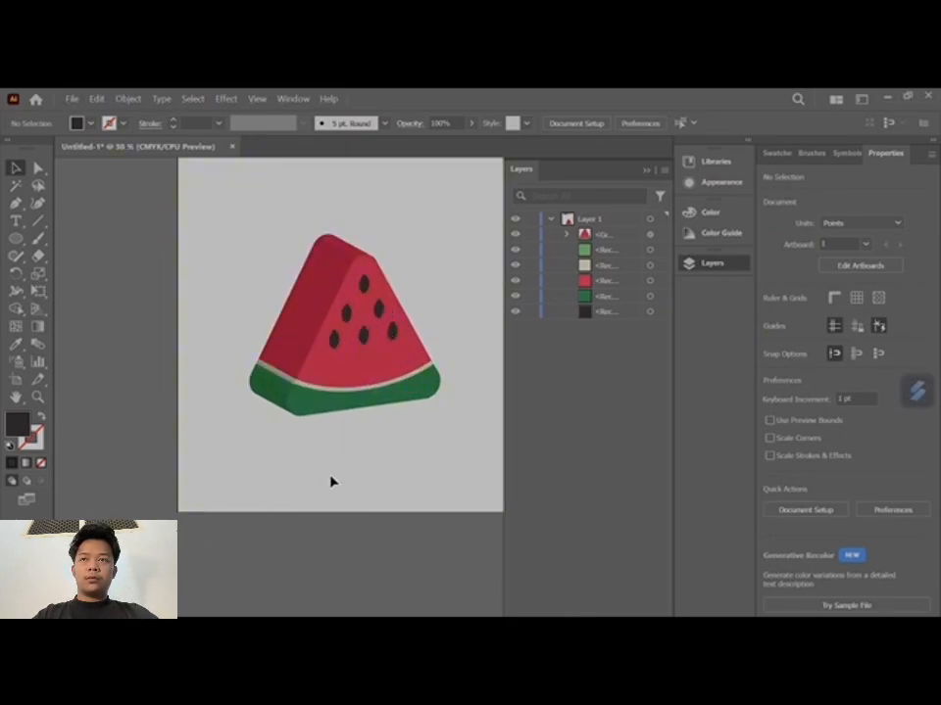
{"action": "left_click", "coordinate": [338, 356]}
{"action": "scroll", "coordinate": [339, 356], "scroll_direction": "down", "scroll_amount": 1}
{"action": "left_click_drag", "start_coordinate": [393, 447], "coordinate": [357, 468]}
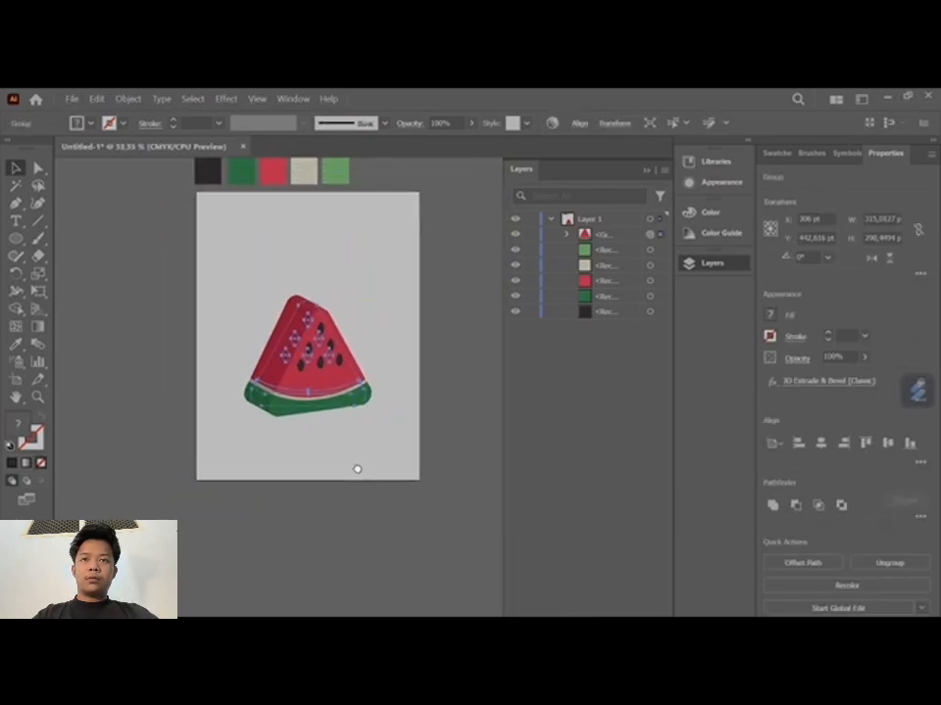
{"action": "key", "text": "ctrl+z"}
- Scale the grouped slice down to about 229 by 211 pt and apply Extrude & Bevel (Classic) with a 250 pt depth
{"action": "left_click_drag", "start_coordinate": [248, 409], "coordinate": [329, 366]}
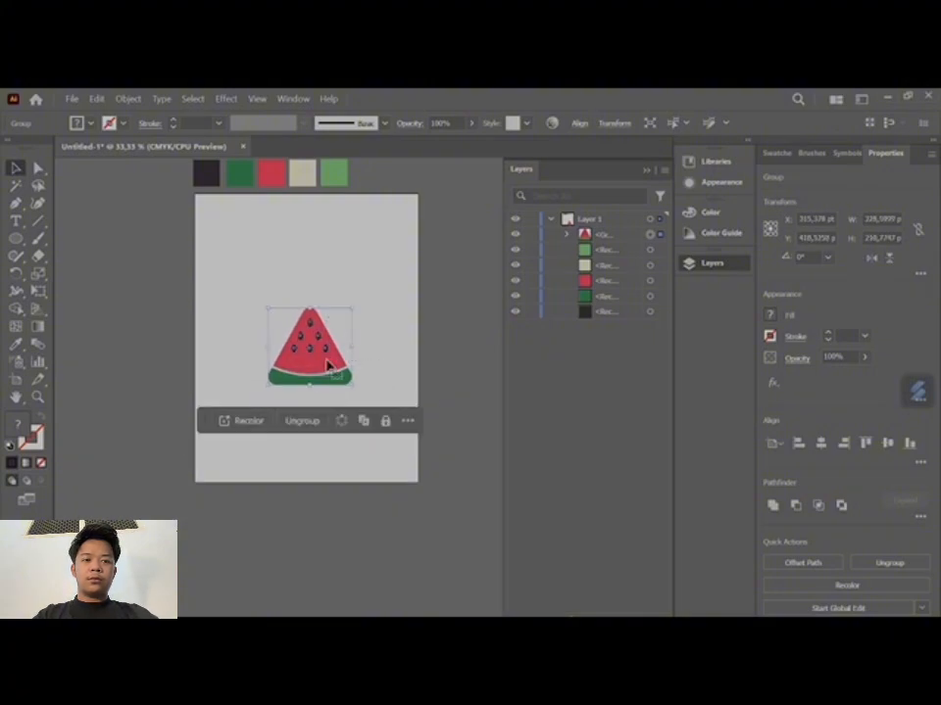
{"action": "left_click", "coordinate": [226, 99]}
{"action": "mouse_move", "coordinate": [377, 185]}
{"action": "mouse_move", "coordinate": [480, 271]}
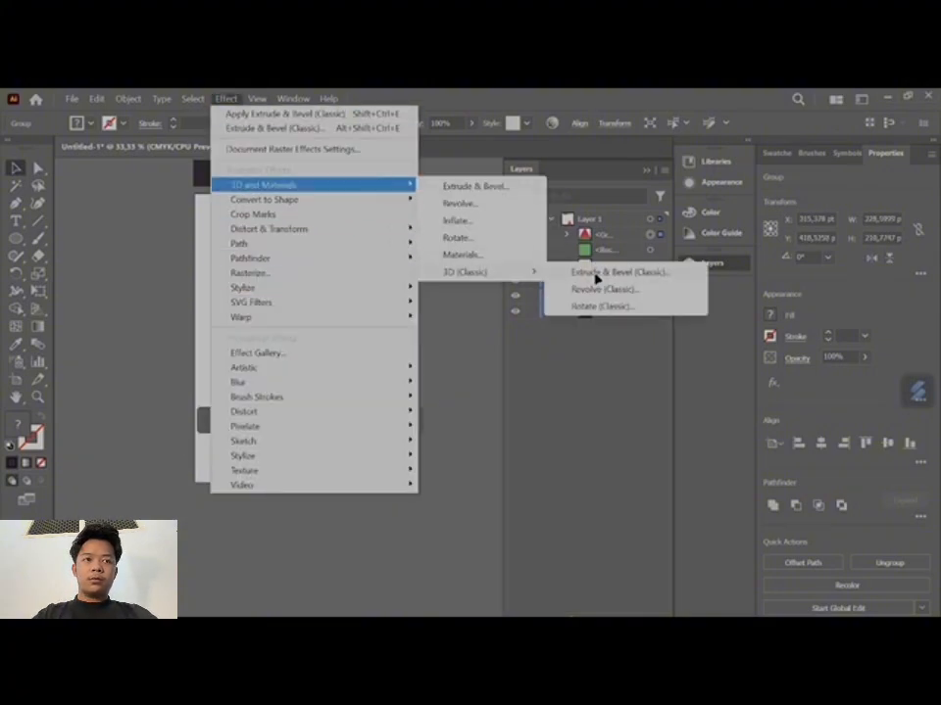
{"action": "left_click", "coordinate": [596, 274]}
{"action": "left_click_drag", "start_coordinate": [644, 416], "coordinate": [672, 399]}
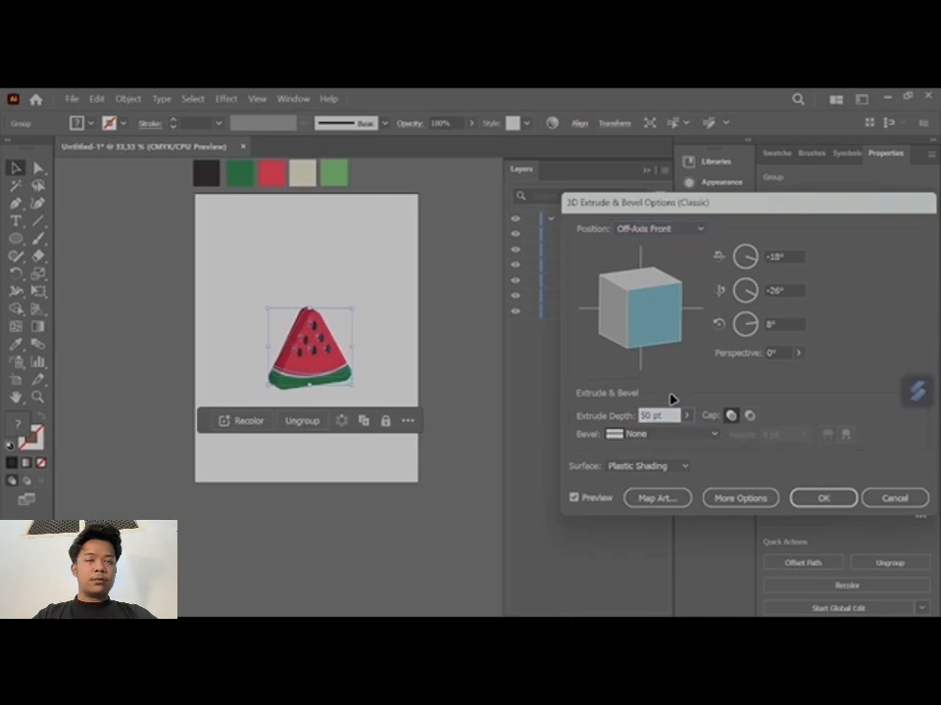
{"action": "left_click", "coordinate": [821, 498]}
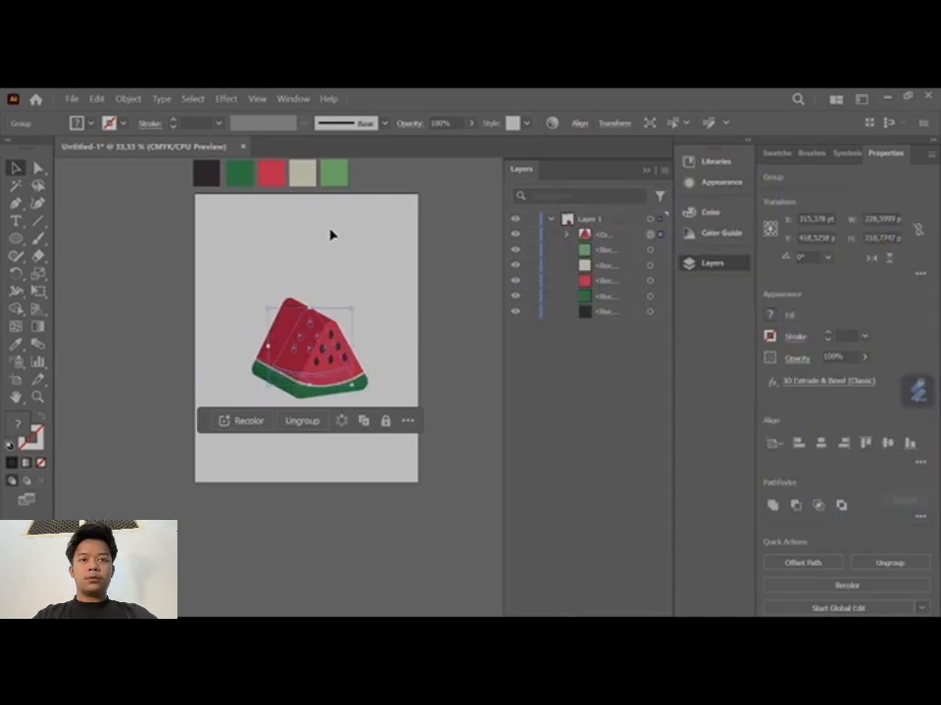
- Edit the slice's existing 3D Extrude & Bevel (Classic) effect and set its extrude depth to 100 pt
{"action": "left_click", "coordinate": [724, 183]}
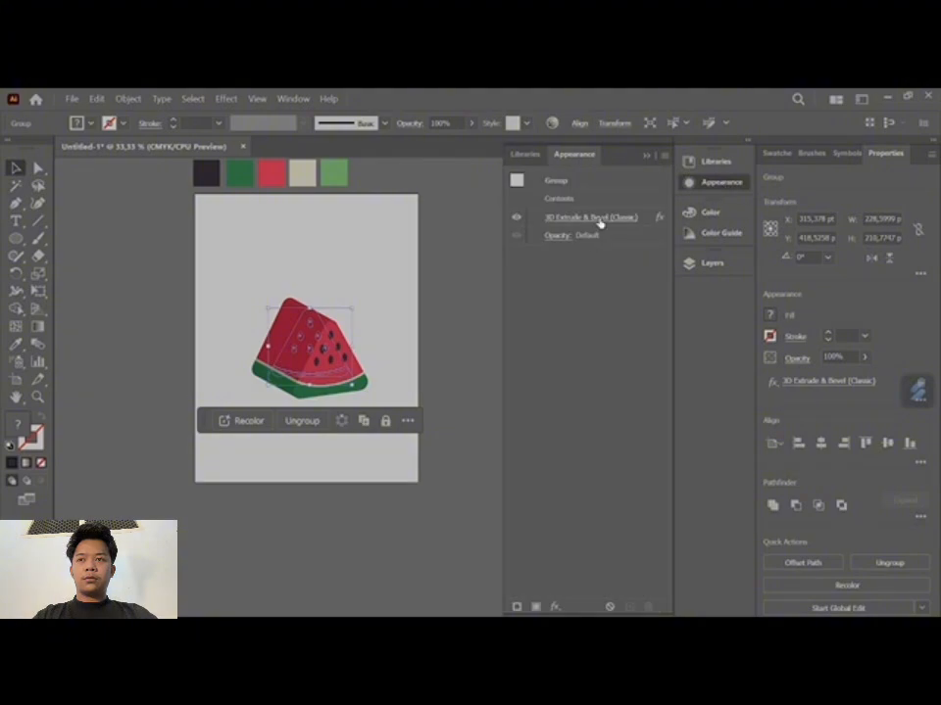
{"action": "left_click", "coordinate": [599, 219]}
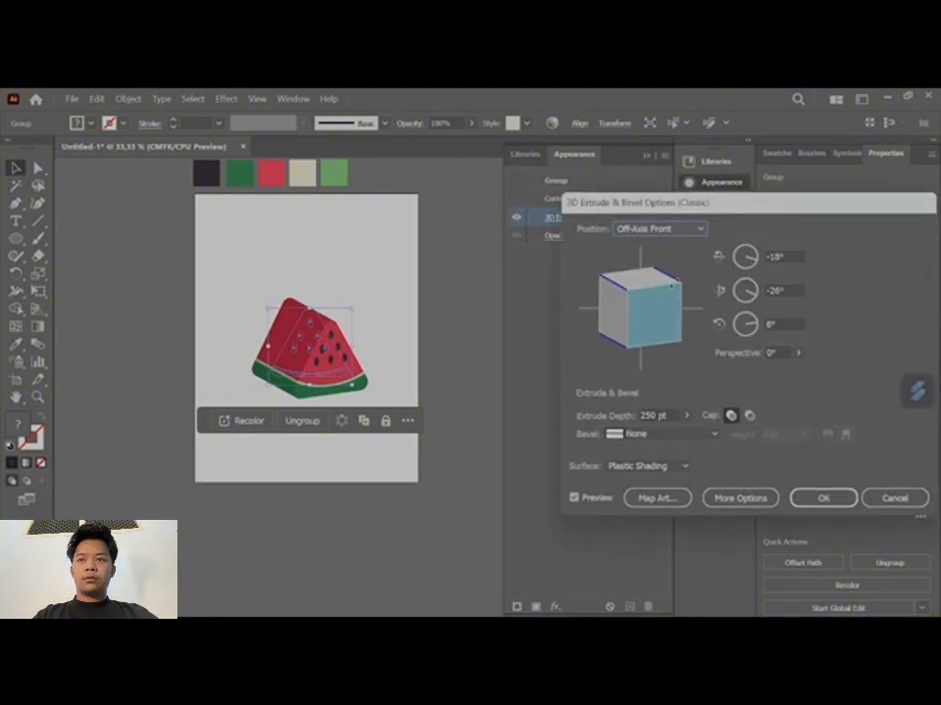
{"action": "left_click", "coordinate": [686, 415]}
{"action": "left_click_drag", "start_coordinate": [640, 434], "coordinate": [635, 438]}
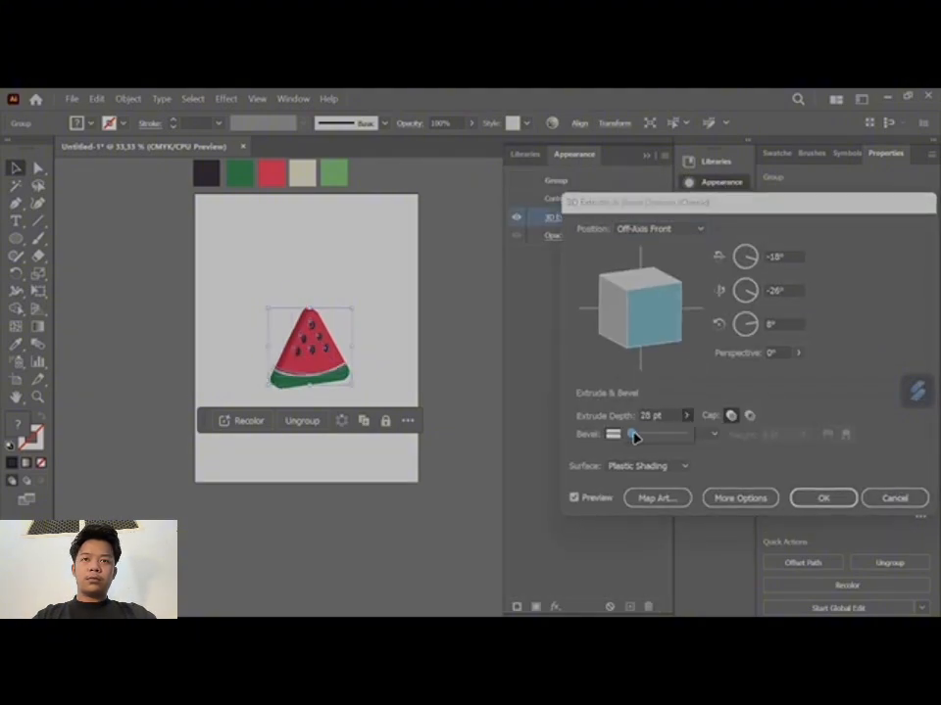
{"action": "left_click", "coordinate": [635, 421]}
{"action": "type", "text": "1"}
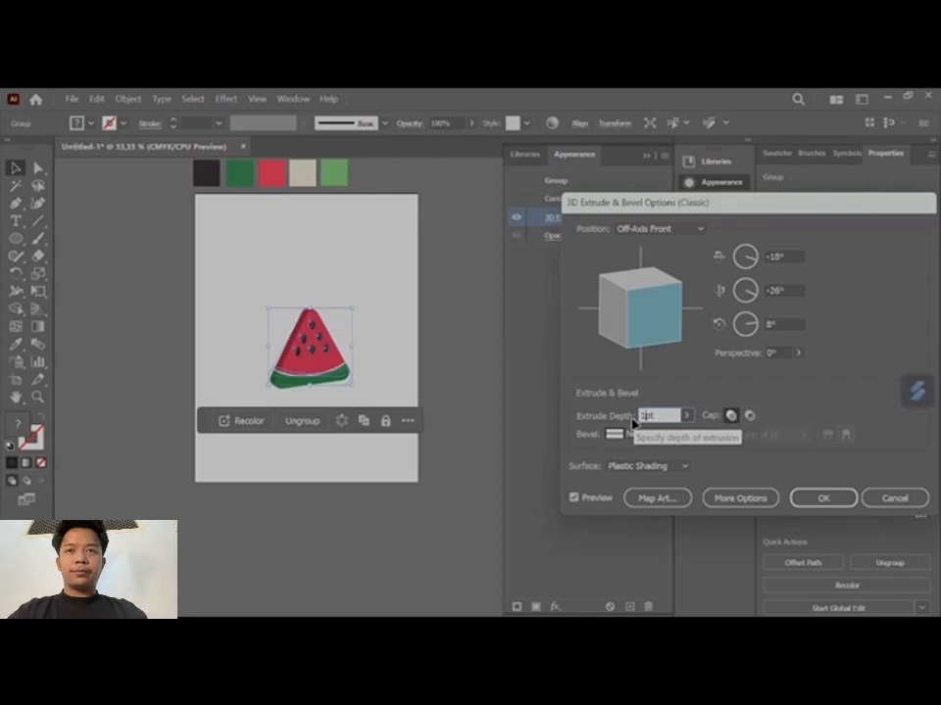
{"action": "type", "text": "00"}
{"action": "left_click", "coordinate": [821, 498]}
{"action": "left_click", "coordinate": [430, 515]}
{"action": "scroll", "coordinate": [369, 458], "scroll_direction": "down", "scroll_amount": 1}
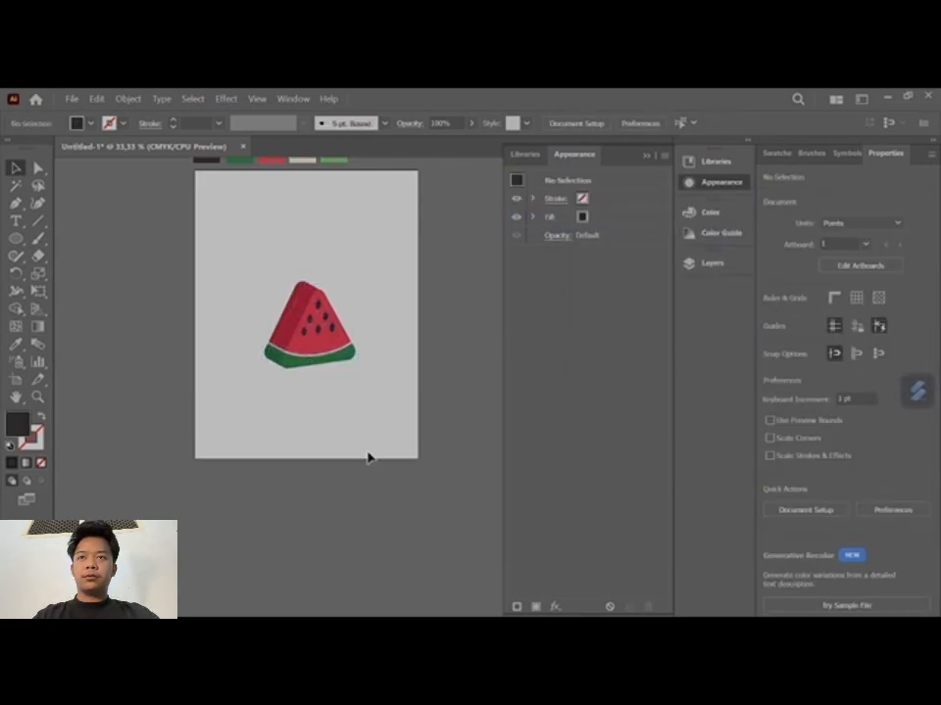
{"action": "scroll", "coordinate": [318, 407], "scroll_direction": "up", "scroll_amount": 1}
{"action": "scroll", "coordinate": [318, 408], "scroll_direction": "down", "scroll_amount": 1}
{"action": "left_click_drag", "start_coordinate": [302, 480], "coordinate": [352, 488]}
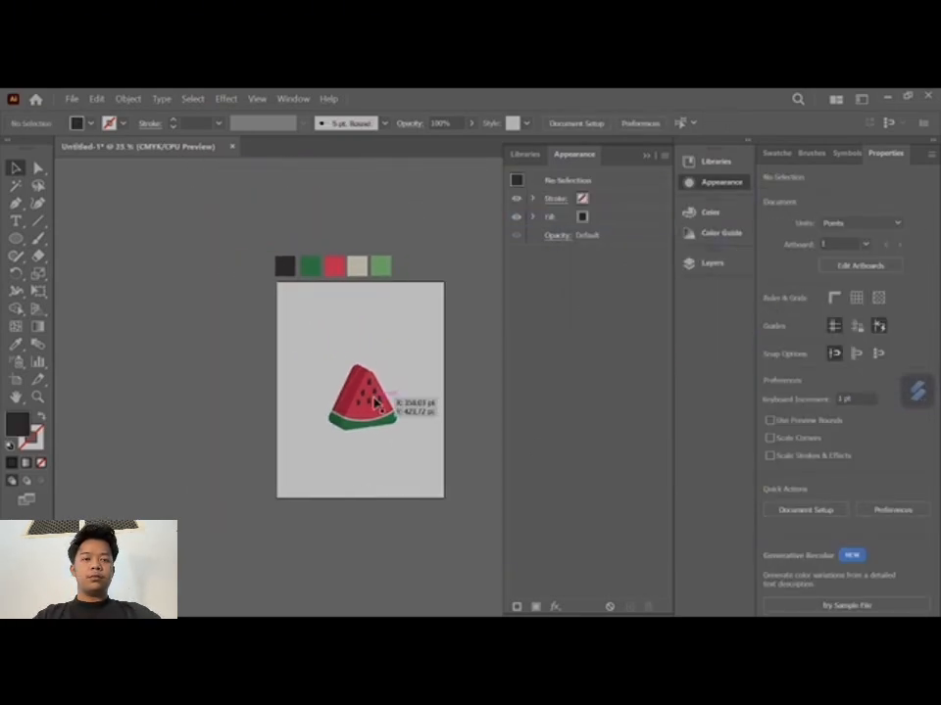
- Try to add a Multiply drop shadow with an X offset of -131 pt without the slice selected
{"action": "left_click", "coordinate": [375, 402]}
{"action": "left_click", "coordinate": [424, 426]}
{"action": "left_click", "coordinate": [712, 263]}
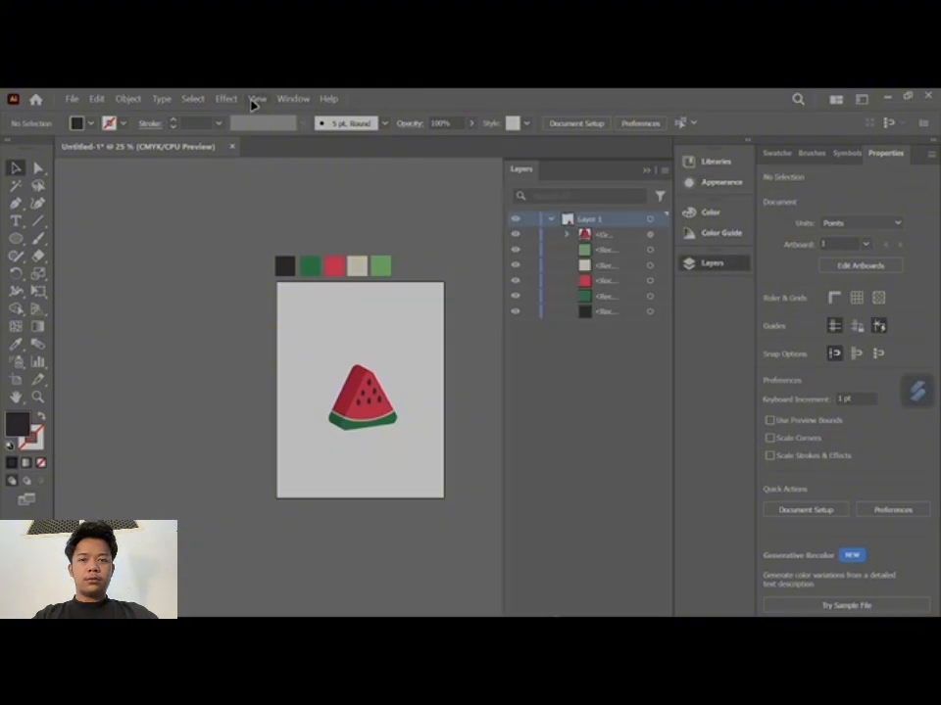
{"action": "left_click", "coordinate": [226, 99]}
{"action": "mouse_move", "coordinate": [333, 318]}
{"action": "mouse_move", "coordinate": [419, 294]}
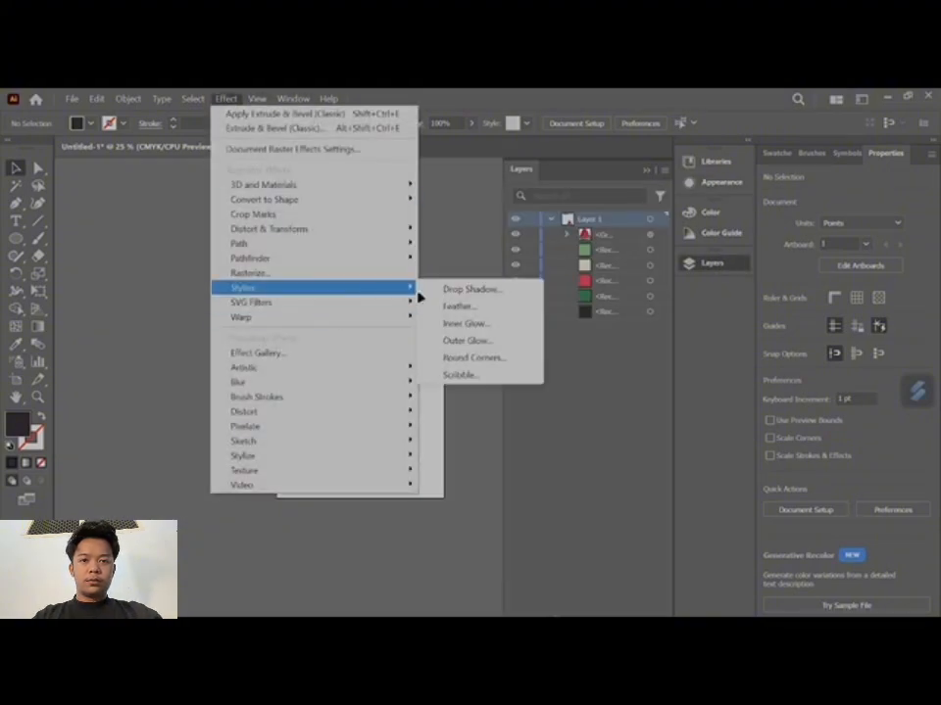
{"action": "left_click", "coordinate": [476, 292]}
{"action": "double_click", "coordinate": [577, 356]}
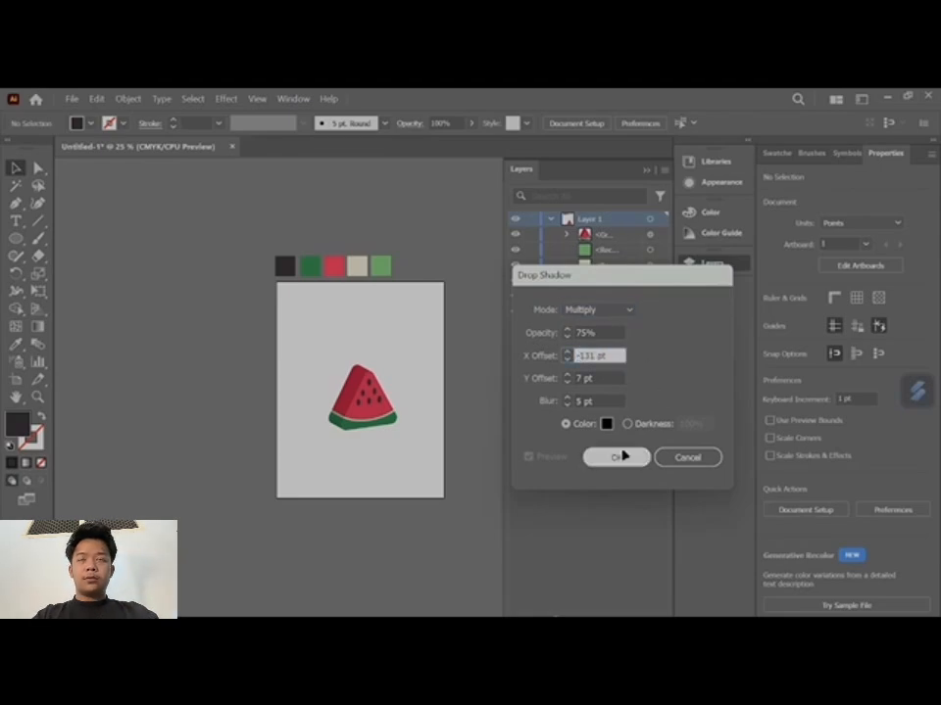
{"action": "left_click", "coordinate": [617, 457]}
- Apply a Multiply drop shadow to the 3D slice with 75% opacity, -30 pt X offset, 7 pt Y offset and 5 pt blur
{"action": "left_click", "coordinate": [349, 391]}
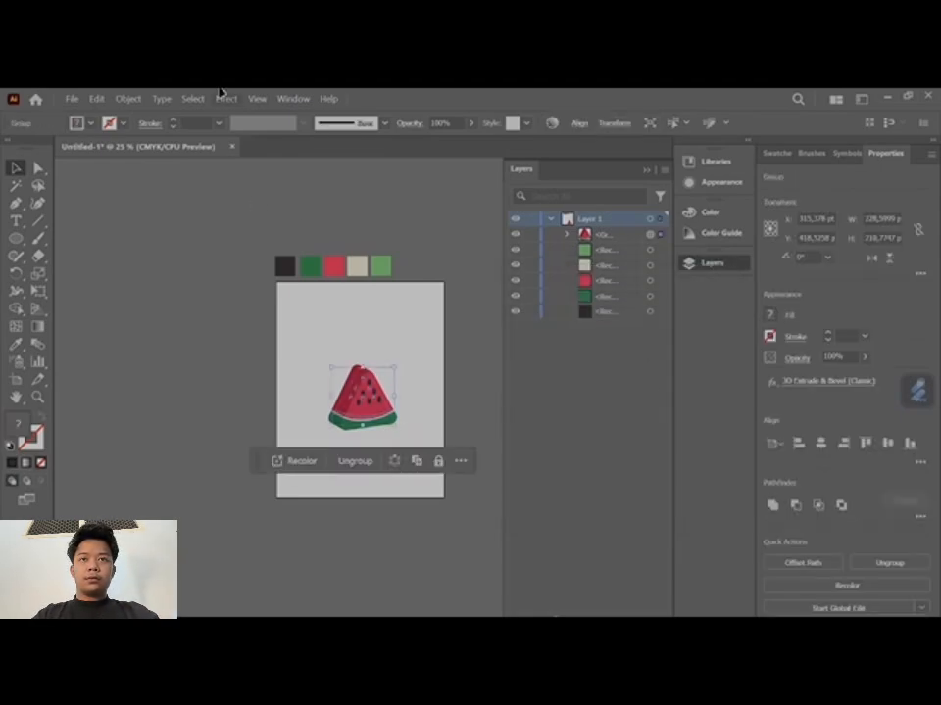
{"action": "left_click", "coordinate": [225, 98]}
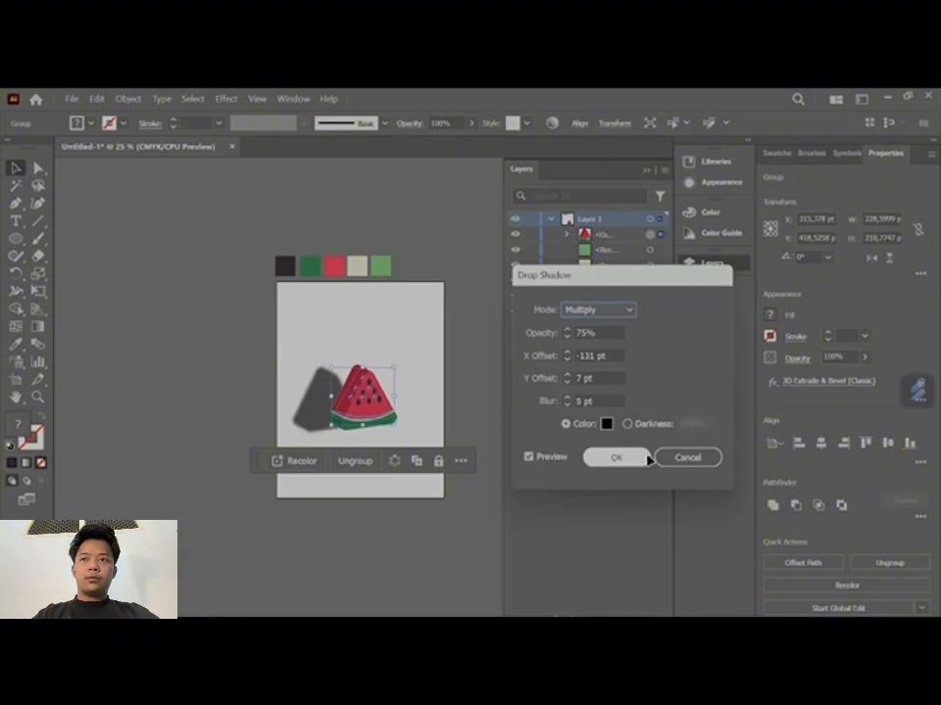
{"action": "left_click", "coordinate": [567, 354]}
{"action": "left_click", "coordinate": [566, 354]}
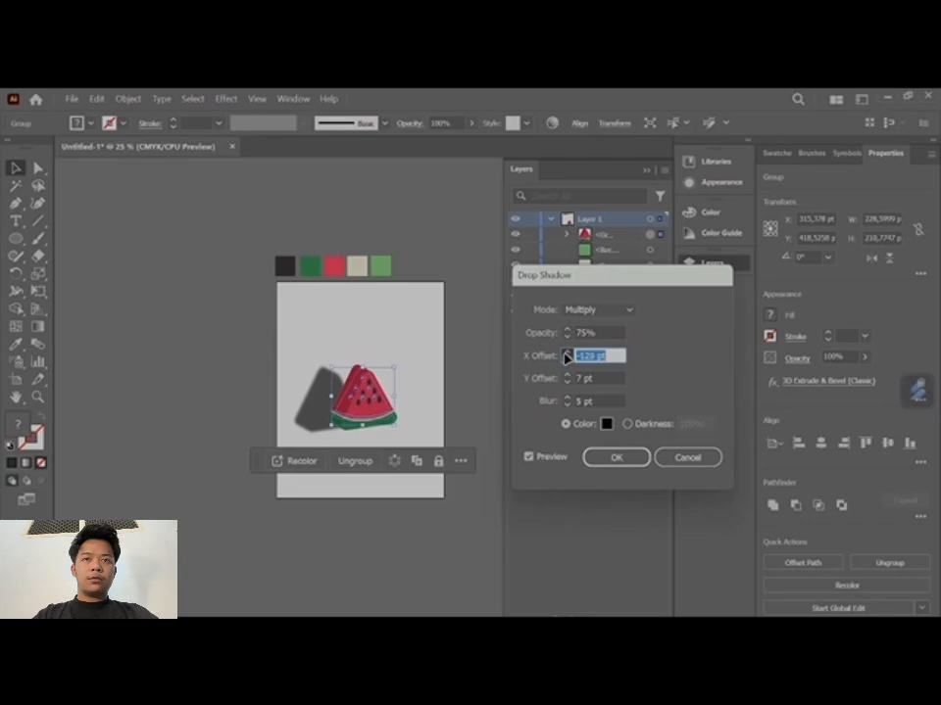
{"action": "left_click", "coordinate": [566, 354]}
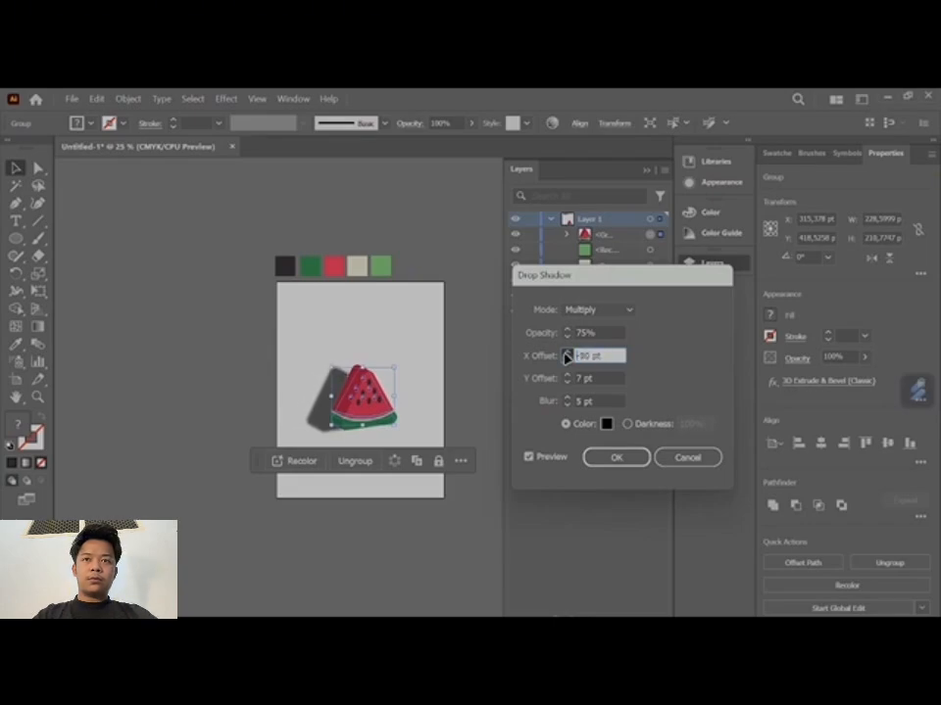
{"action": "left_click", "coordinate": [566, 355]}
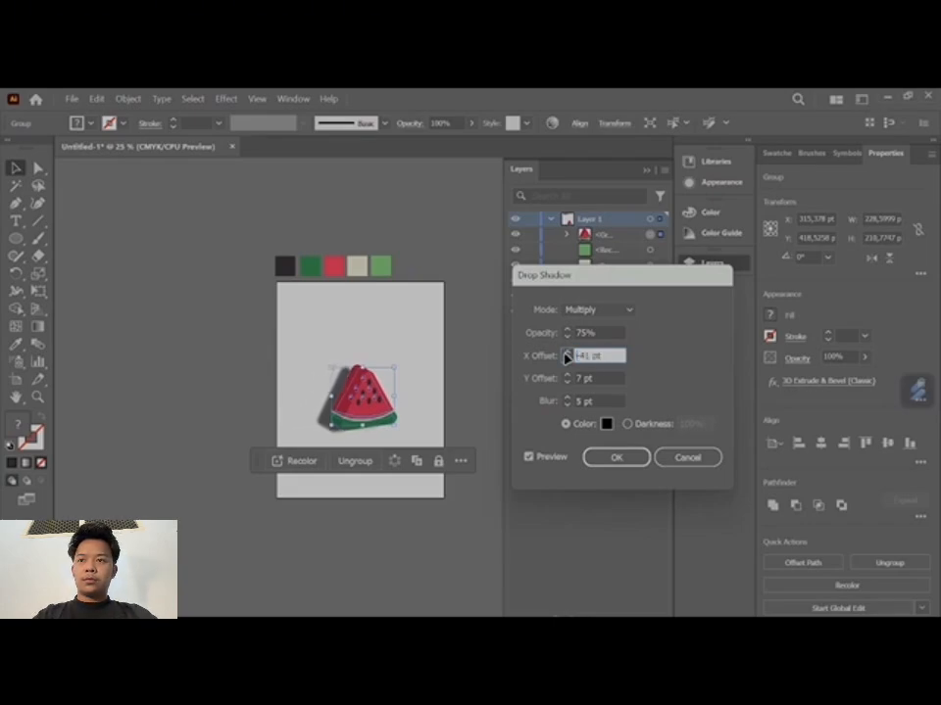
{"action": "left_click", "coordinate": [567, 354]}
{"action": "left_click", "coordinate": [566, 354]}
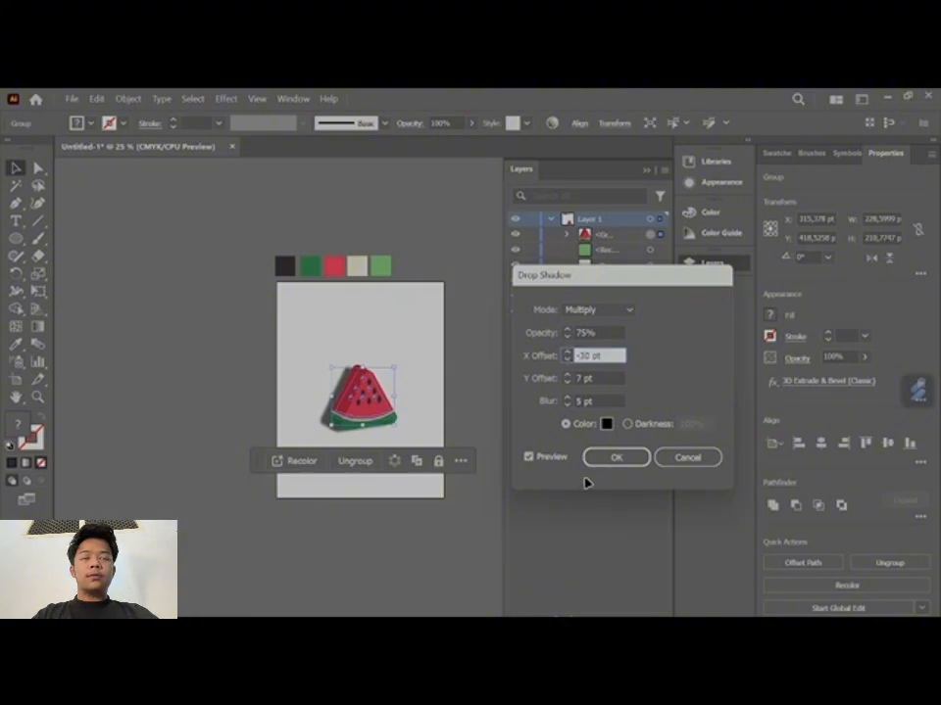
{"action": "left_click", "coordinate": [607, 458]}
{"action": "left_click", "coordinate": [421, 544]}
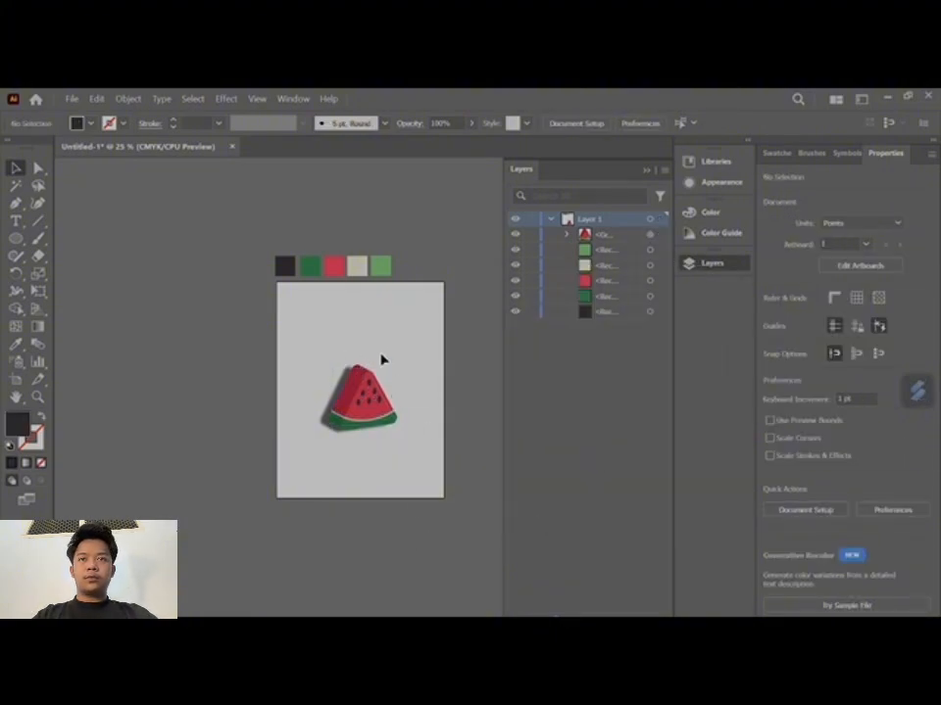
- Add a new layer beneath Layer 1 and draw a 612 by 792 pt rectangle on it covering the whole artboard
{"action": "left_click", "coordinate": [628, 614]}
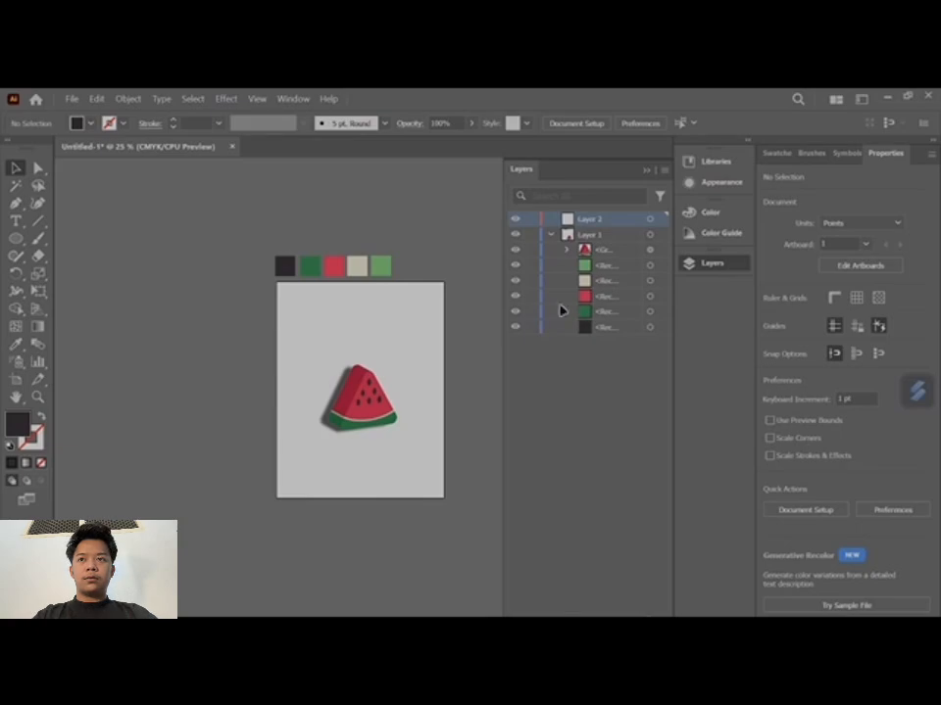
{"action": "left_click_drag", "start_coordinate": [588, 219], "coordinate": [605, 384]}
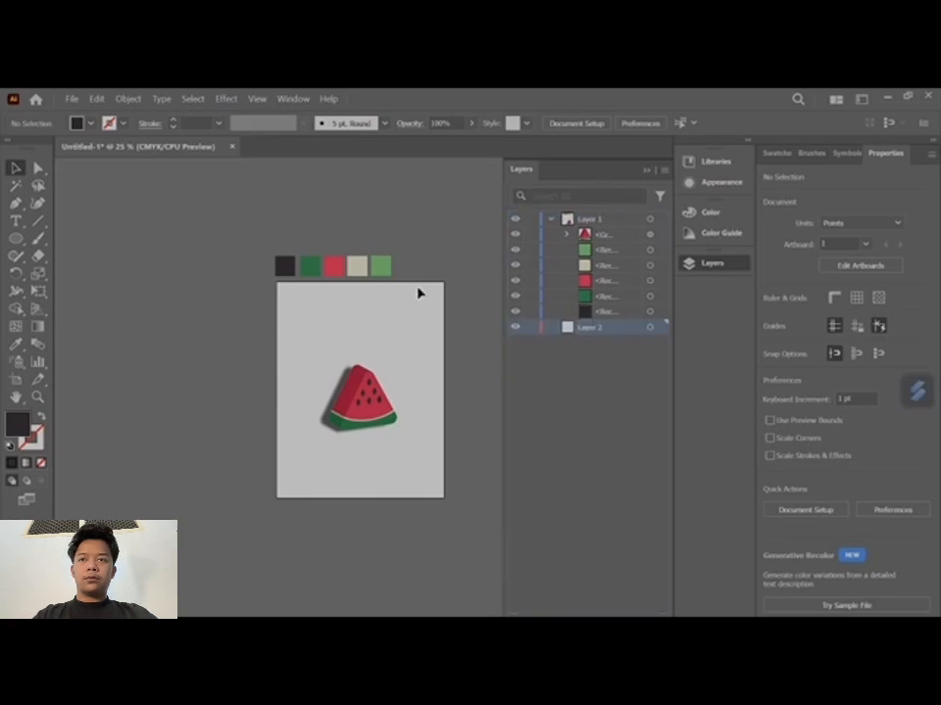
{"action": "left_click_drag", "start_coordinate": [15, 238], "coordinate": [88, 238]}
{"action": "left_click_drag", "start_coordinate": [280, 283], "coordinate": [444, 498]}
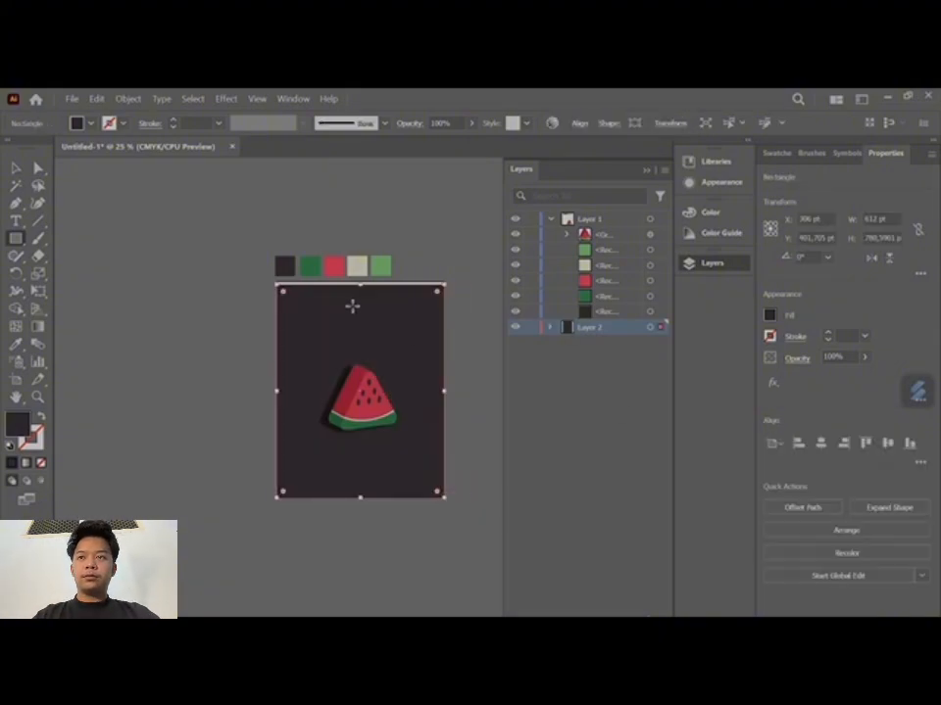
{"action": "left_click_drag", "start_coordinate": [361, 286], "coordinate": [361, 284]}
{"action": "key", "text": "v"}
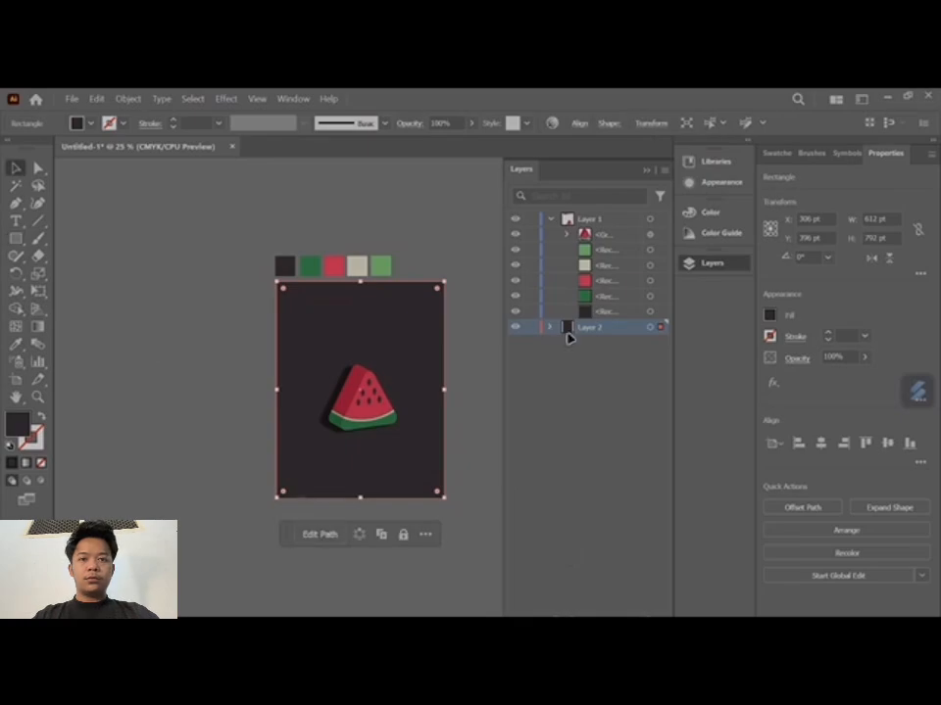
- Fill the background rectangle with the beige color sampled from the palette squares above the artboard
{"action": "key", "text": "i"}
{"action": "left_click", "coordinate": [368, 261]}
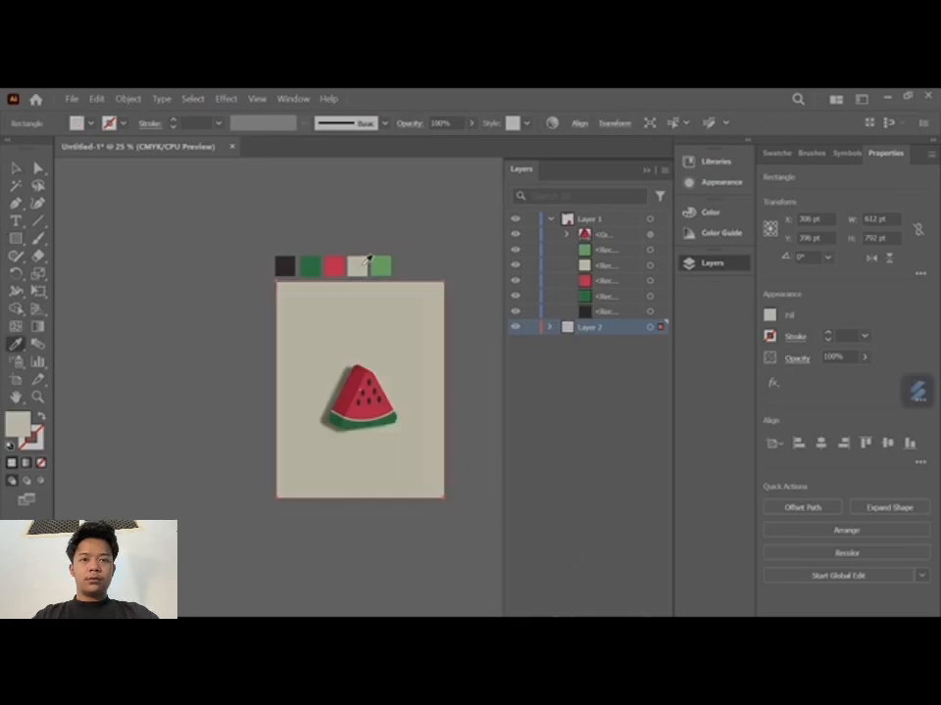
{"action": "key", "text": "v"}
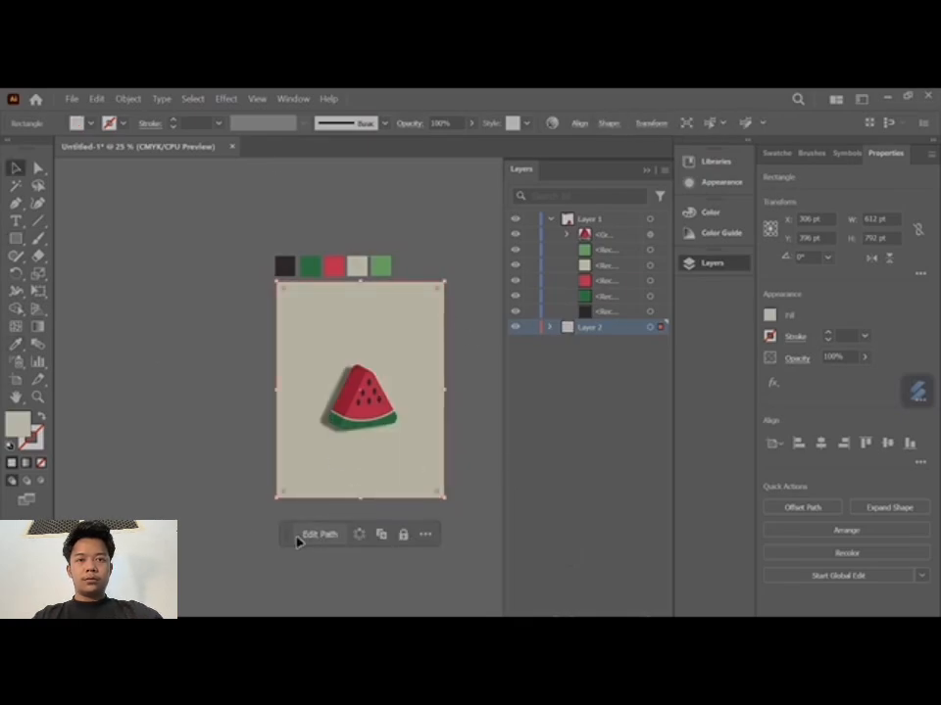